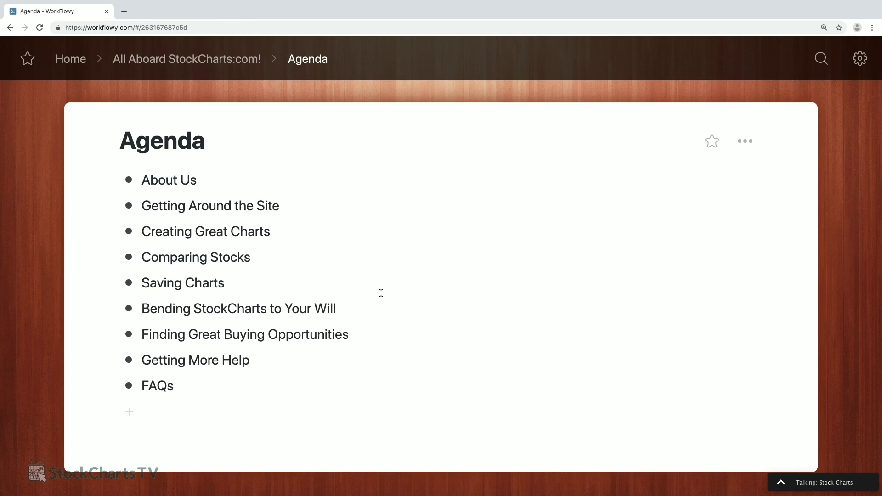
Zoom into the About Us item of the WorkFlowy agenda.
key("alt+Right")
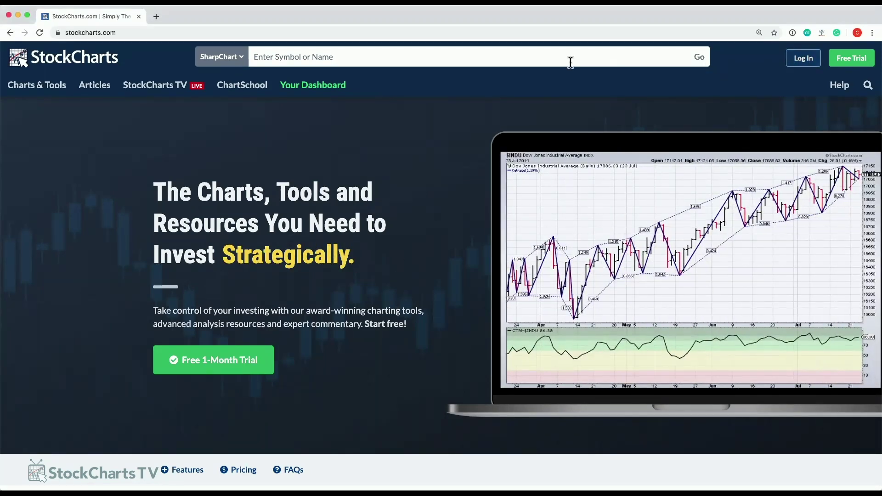
Log in with the member user ID and saved password, with Remember Me ticked.
left_click(802, 64)
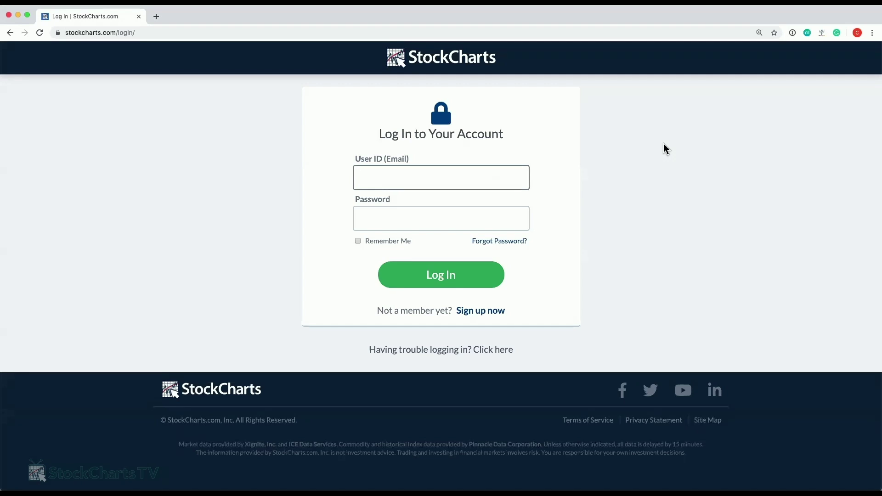
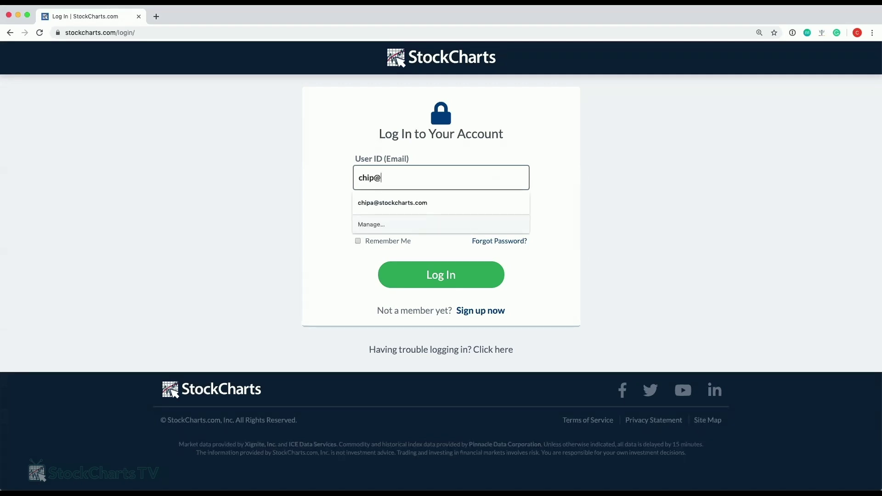
key("Tab")
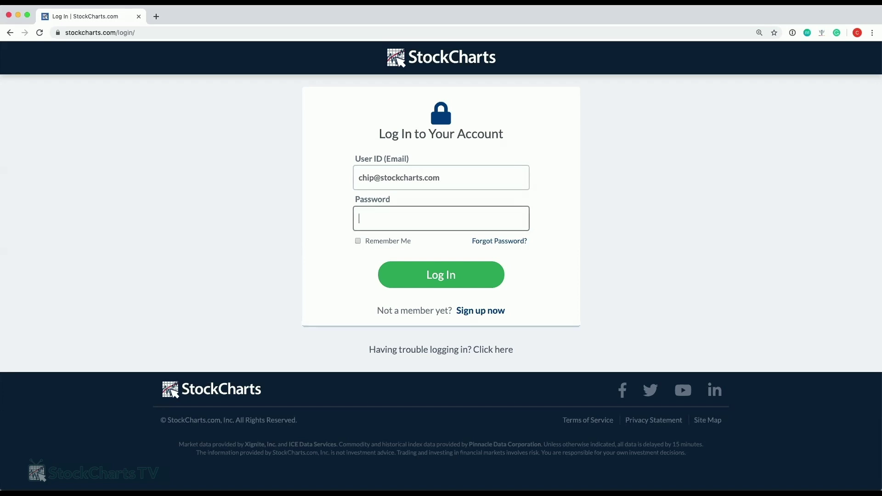
key("super+v")
left_click(408, 178)
left_click(358, 240)
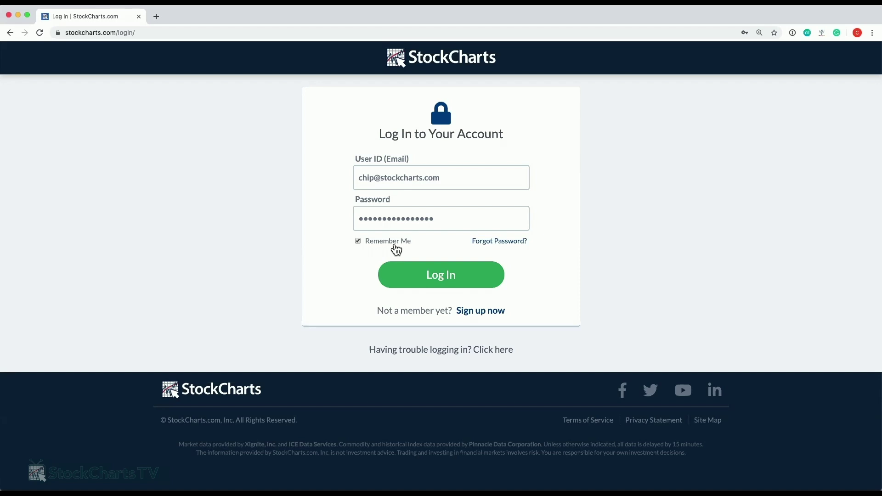
left_click(442, 276)
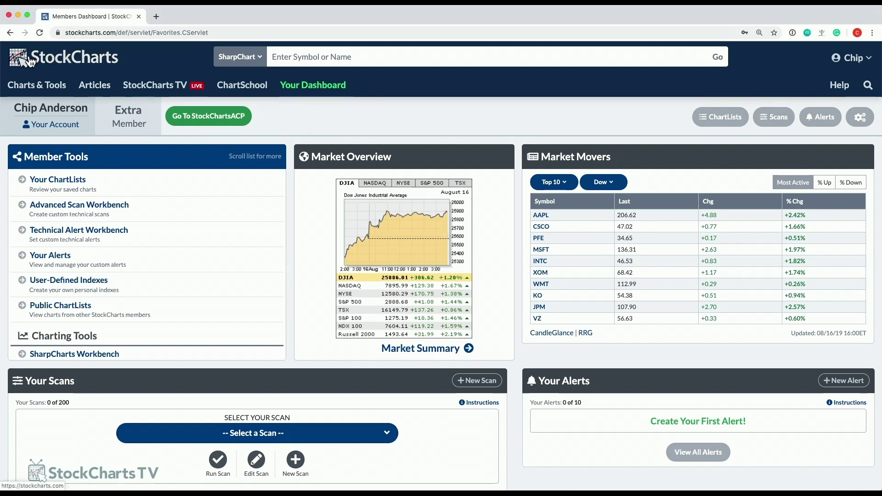
left_click(60, 62)
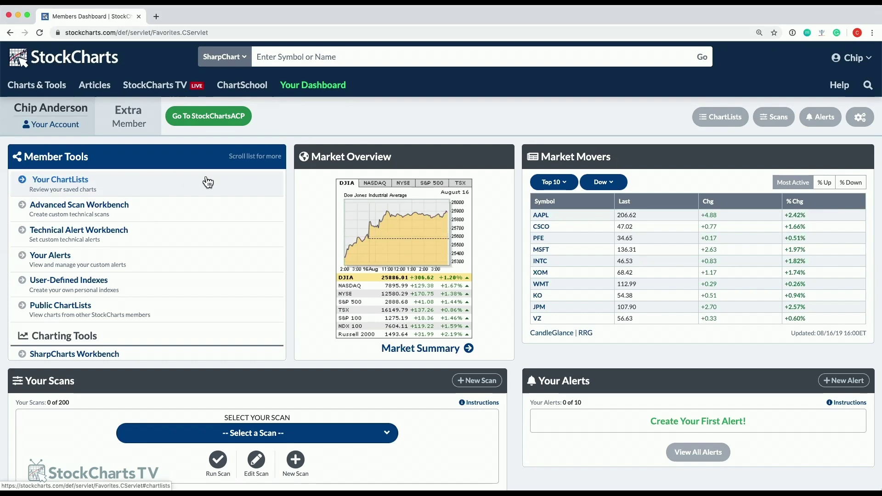
scroll(260, 203, "down", 10)
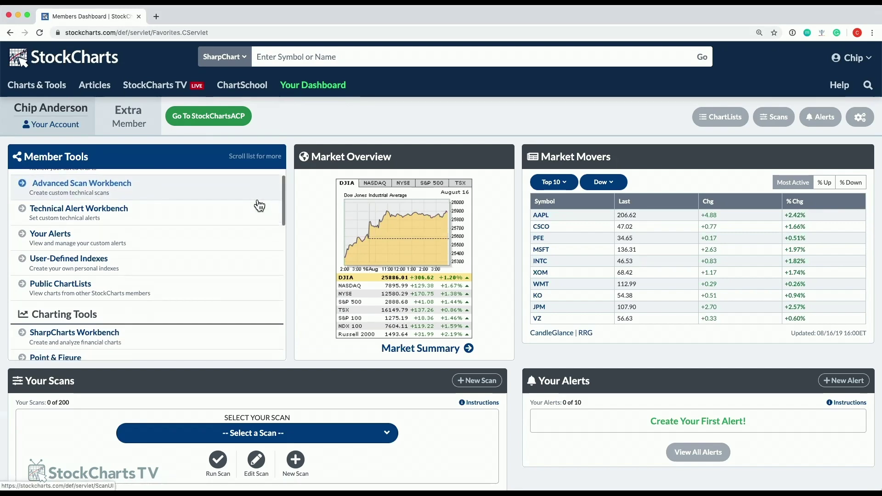
scroll(258, 207, "down", 10)
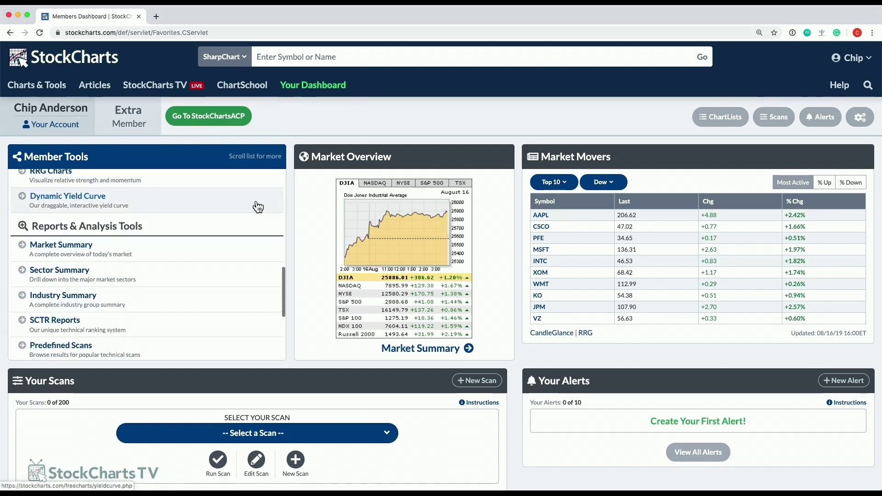
scroll(262, 239, "up", 1)
scroll(263, 256, "up", 15)
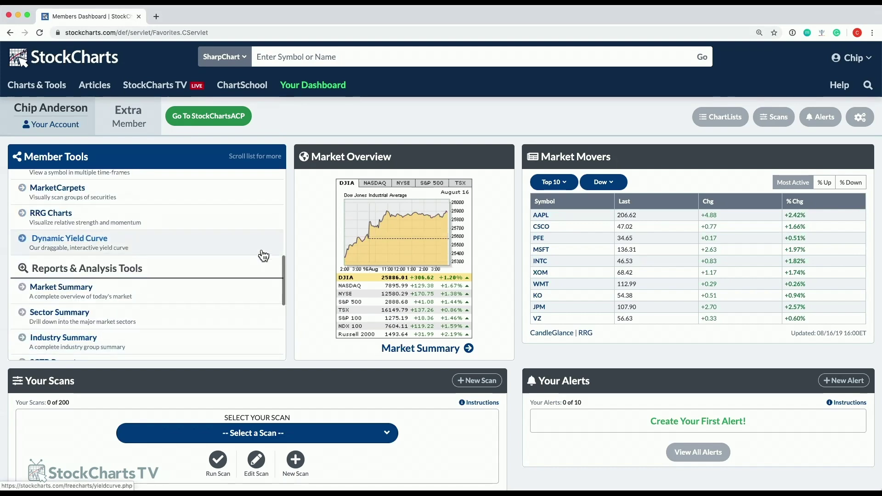
scroll(282, 211, "down", 1)
left_click_drag(283, 209, 268, 187)
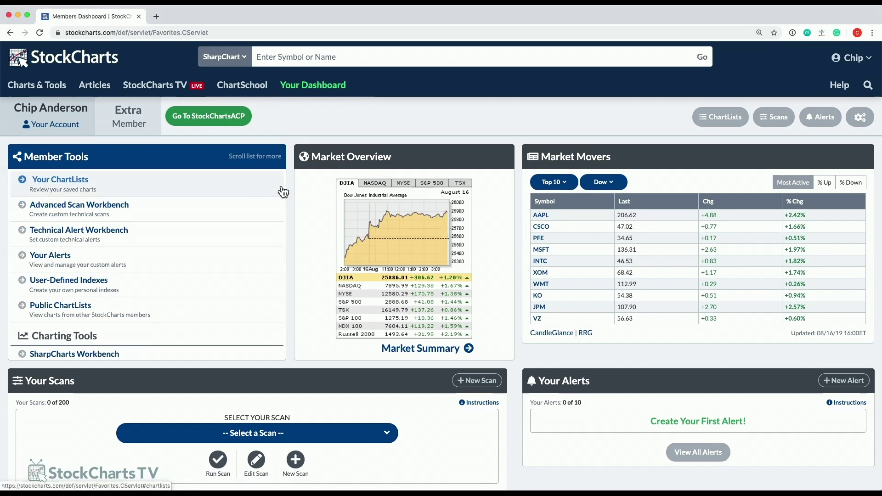
scroll(274, 190, "down", 3)
scroll(269, 193, "down", 10)
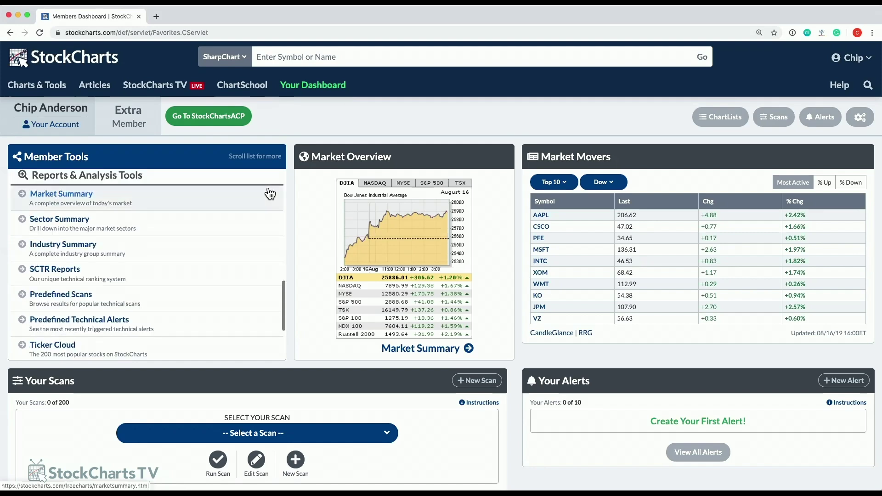
scroll(270, 194, "down", 3)
scroll(285, 322, "down", 1)
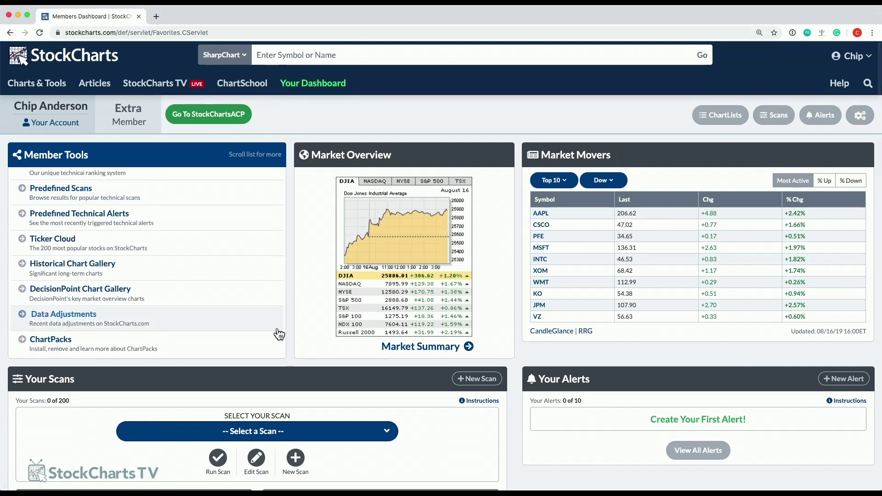
scroll(279, 334, "up", 5)
left_click_drag(283, 312, 279, 192)
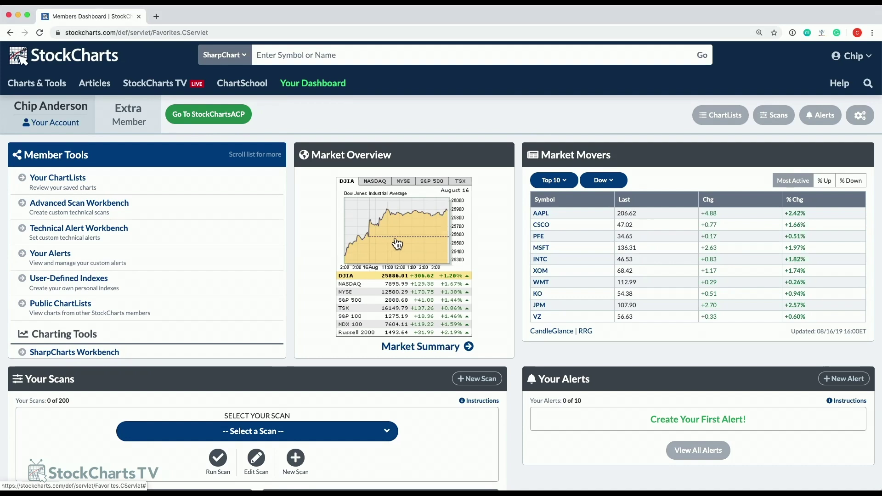
left_click(364, 284)
left_click(357, 303)
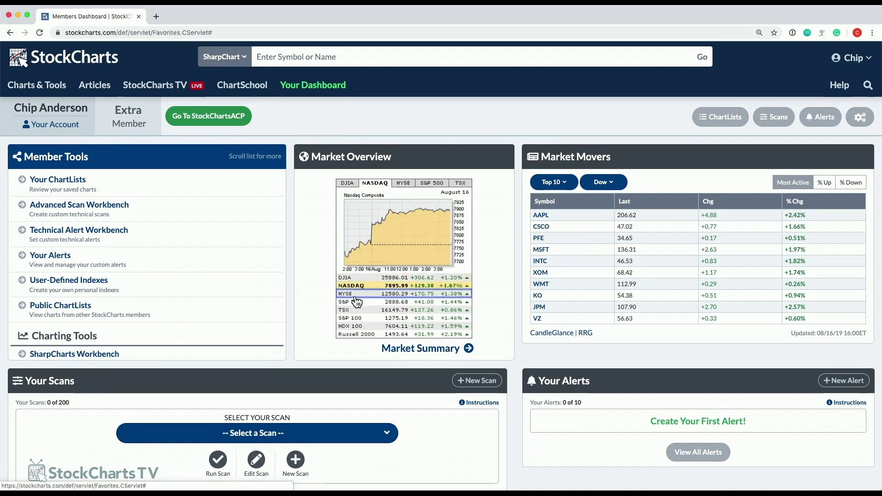
left_click(358, 311)
left_click(360, 319)
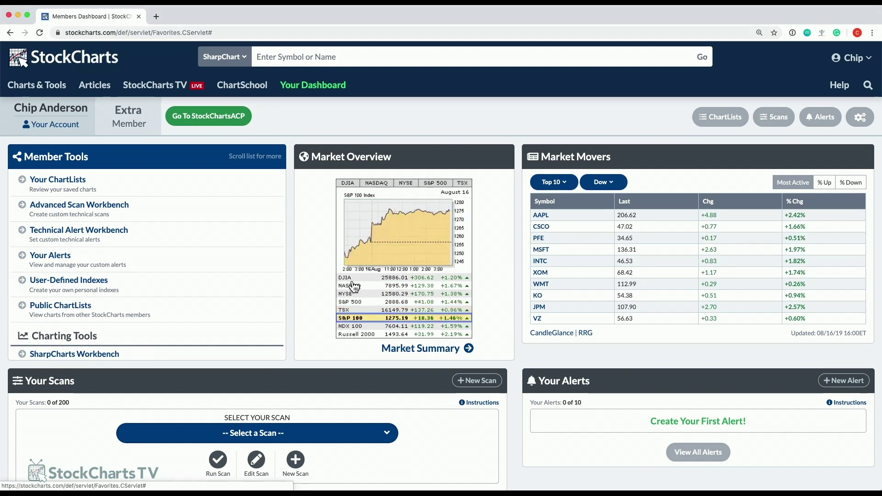
left_click(363, 327)
left_click(362, 335)
left_click(353, 279)
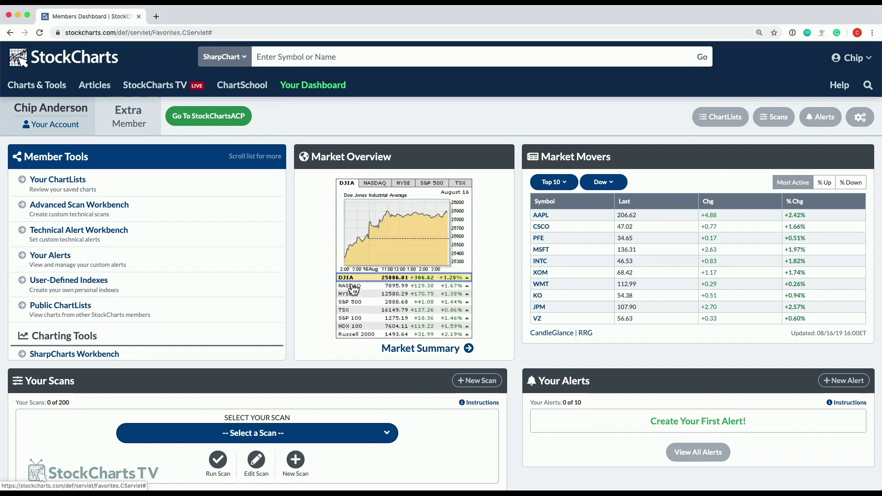
left_click(353, 286)
left_click(351, 296)
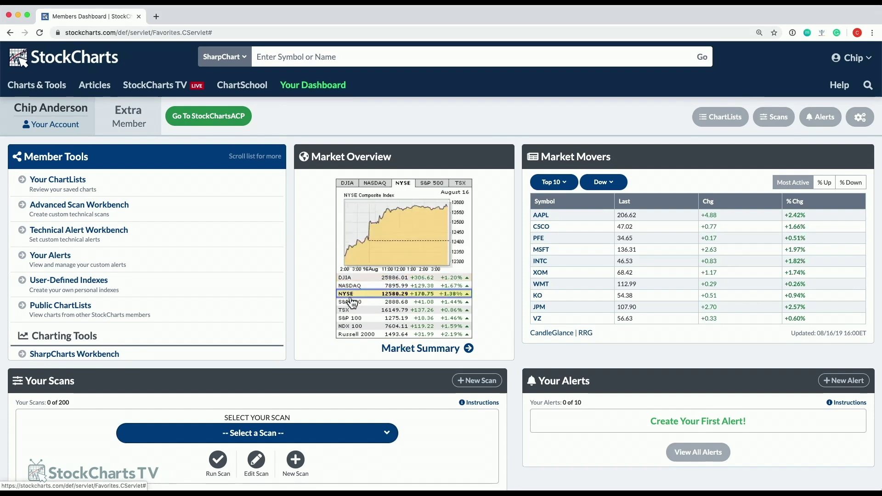
left_click(352, 303)
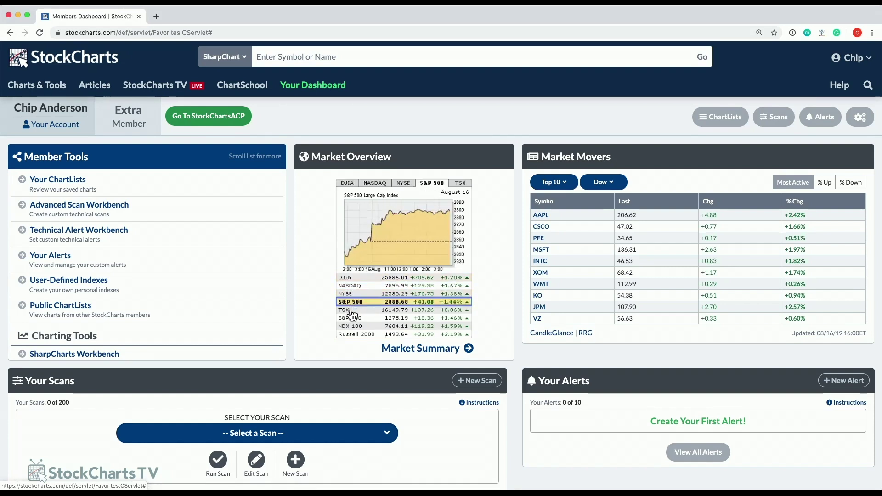
left_click(347, 278)
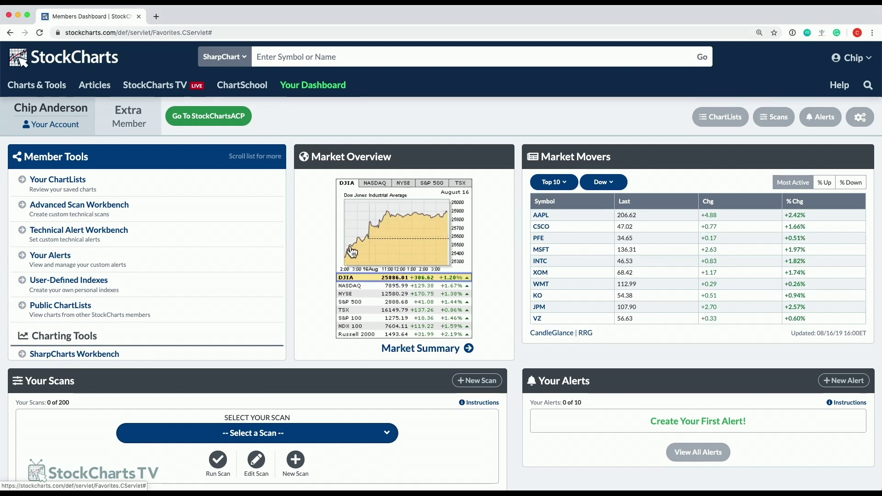
left_click(361, 288)
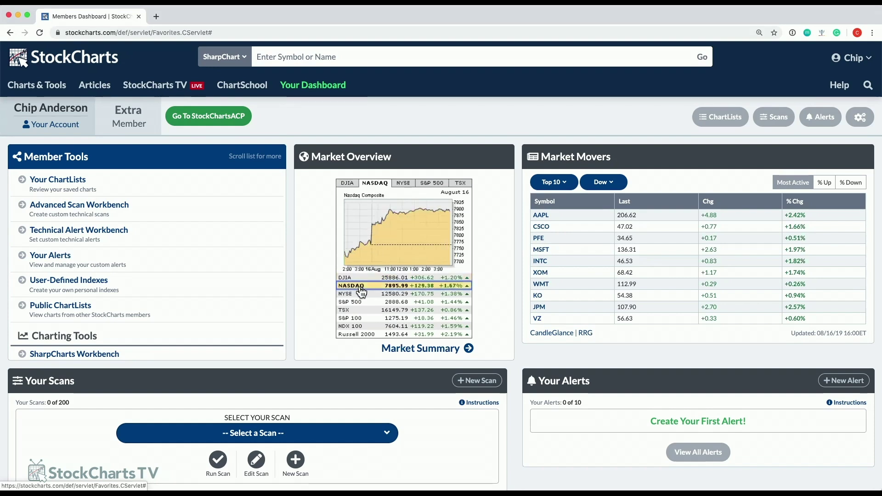
left_click(359, 294)
left_click(359, 301)
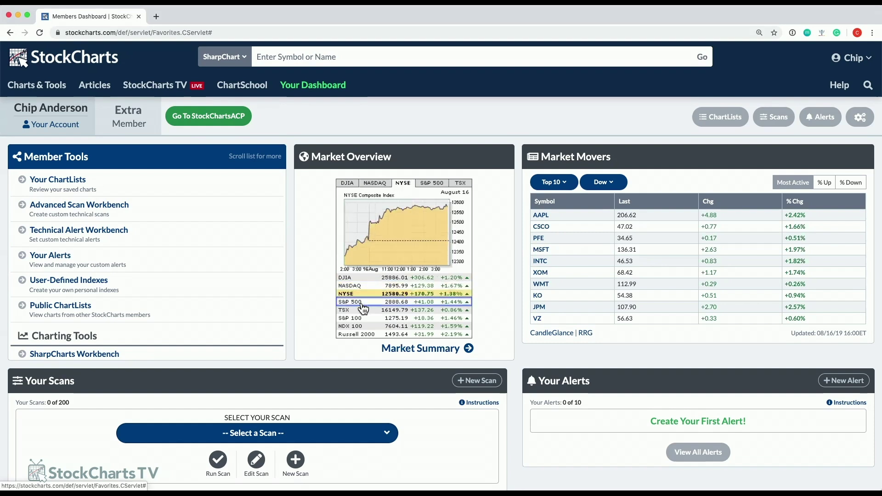
left_click(458, 185)
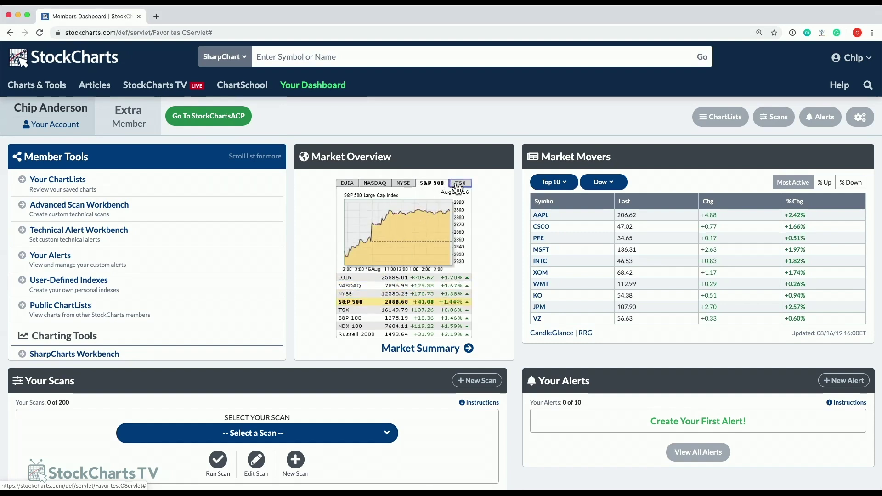
left_click(411, 190)
left_click(363, 308)
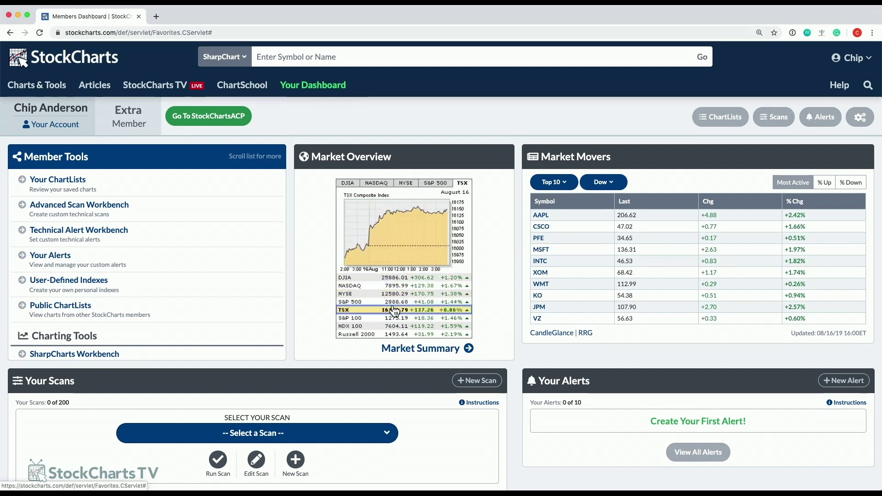
left_click(361, 304)
left_click(352, 278)
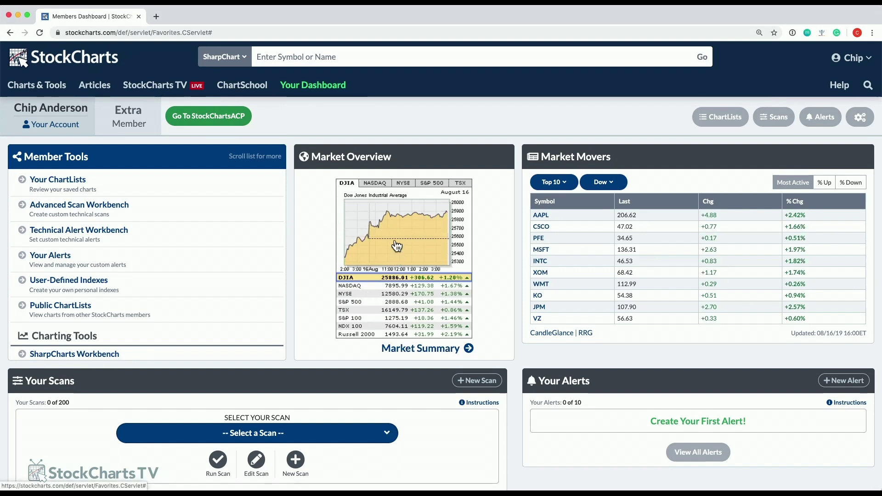
View the $INDU and NASDAQ Composite chart galleries, returning to the dashboard after each.
left_click(396, 247)
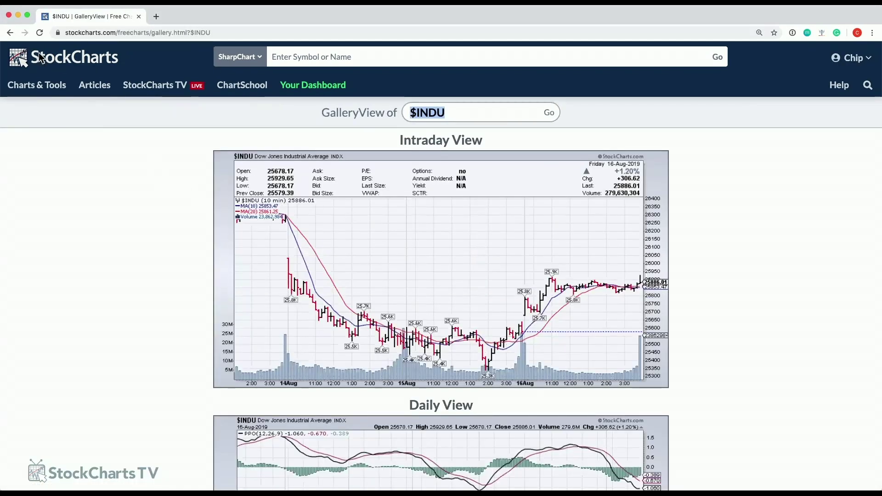
left_click(10, 33)
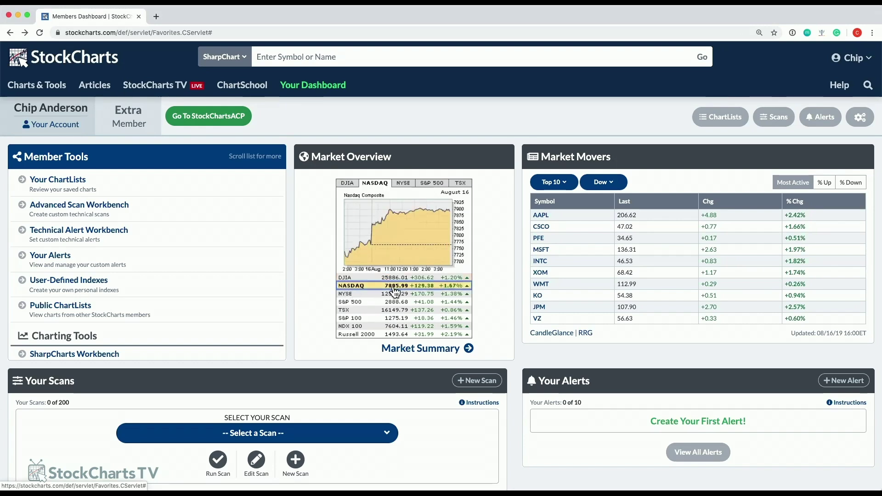
left_click(405, 237)
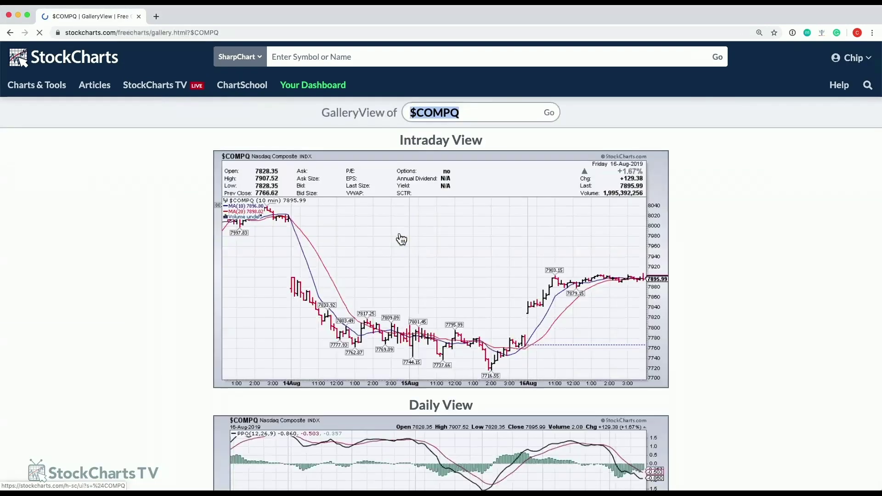
left_click(10, 33)
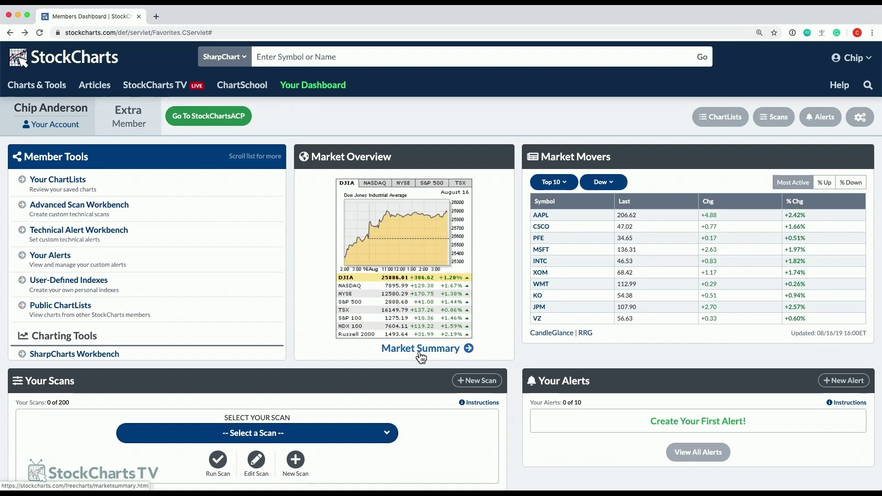
left_click(442, 355)
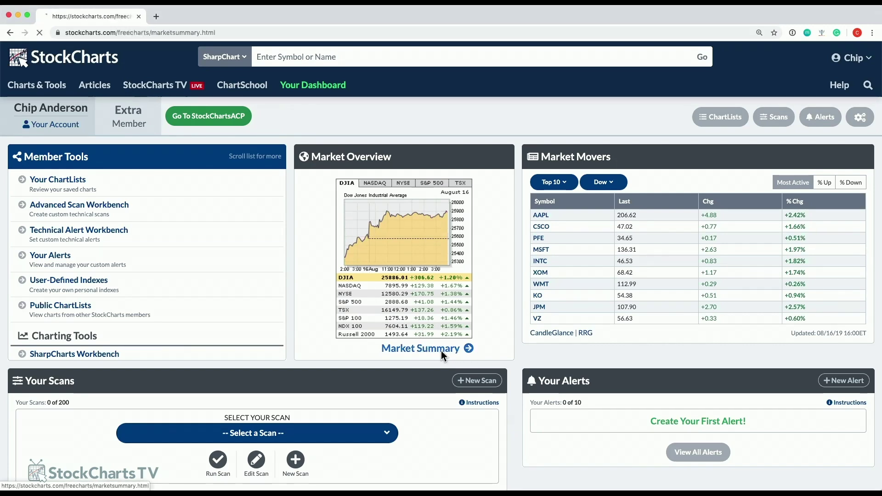
scroll(519, 262, "down", 5)
scroll(522, 261, "down", 10)
scroll(508, 258, "down", 5)
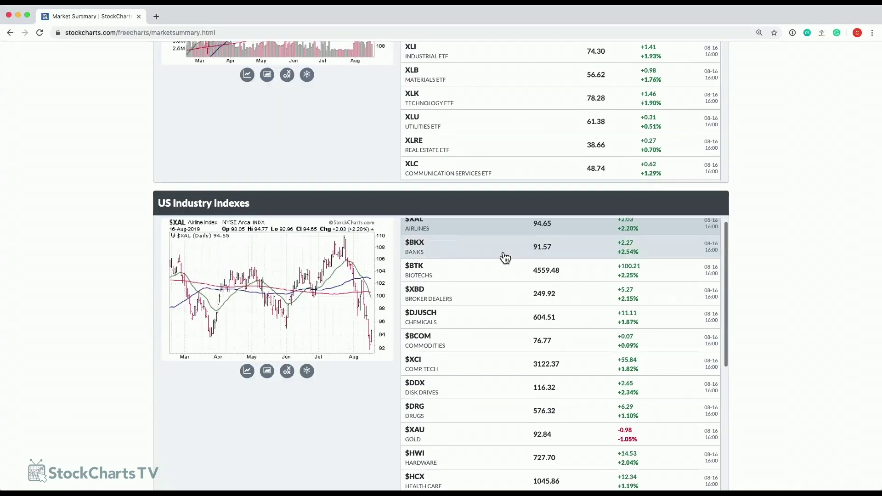
scroll(133, 158, "up", 9)
scroll(115, 166, "up", 9)
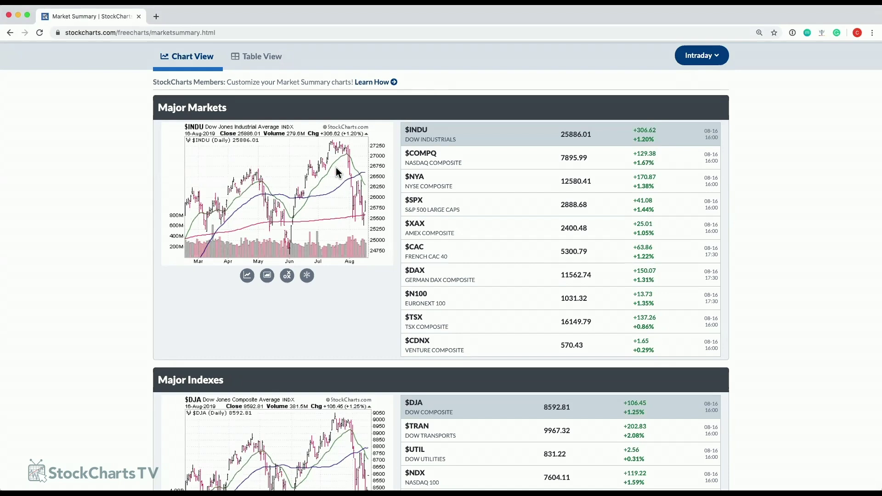
left_click(450, 160)
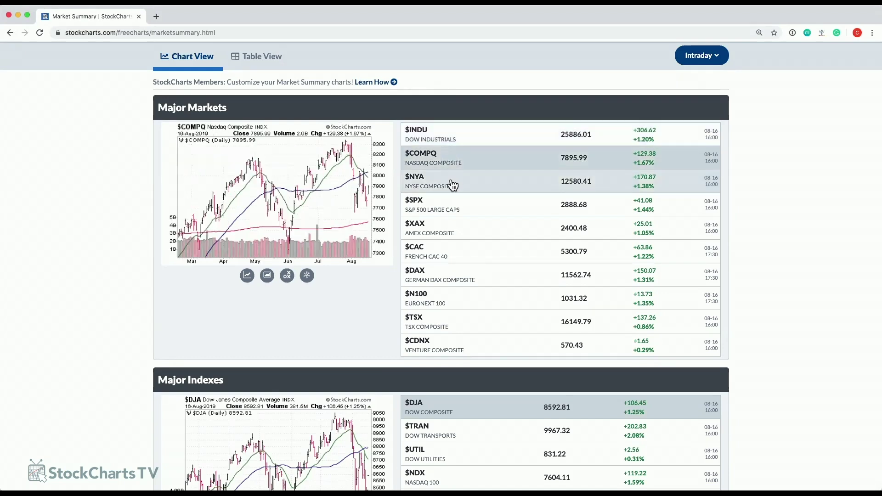
left_click(452, 185)
left_click(465, 208)
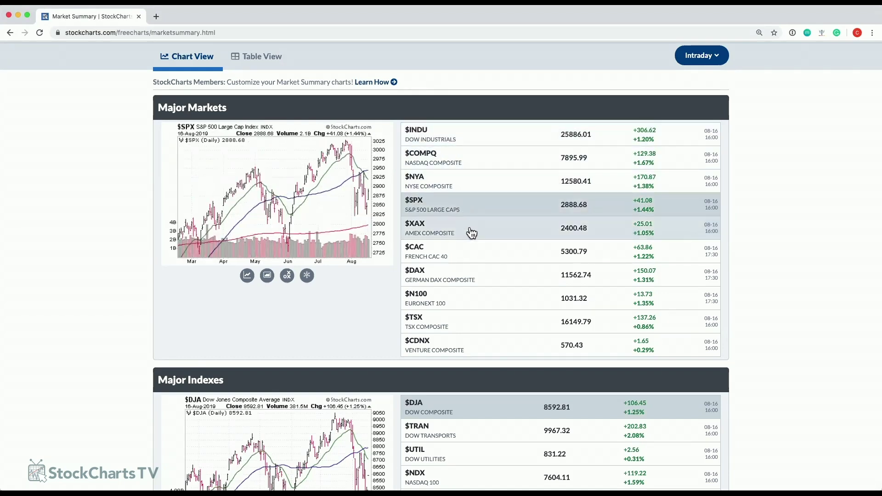
left_click(472, 234)
left_click(475, 258)
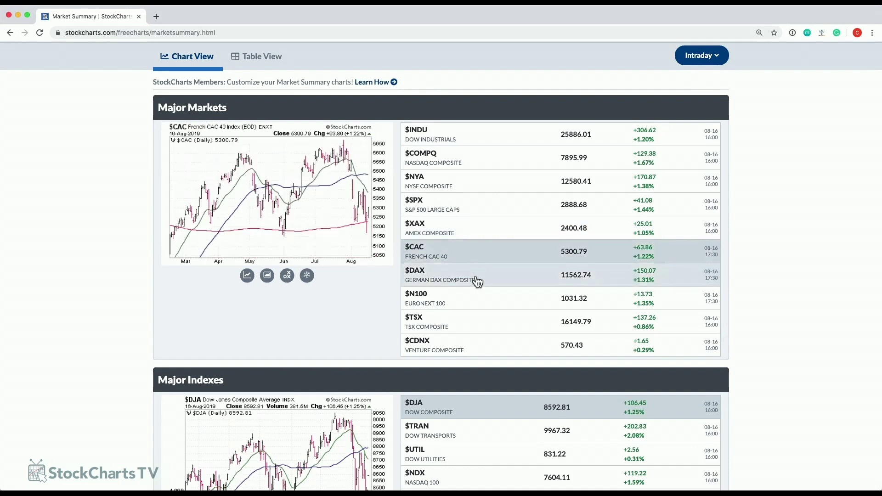
left_click(478, 281)
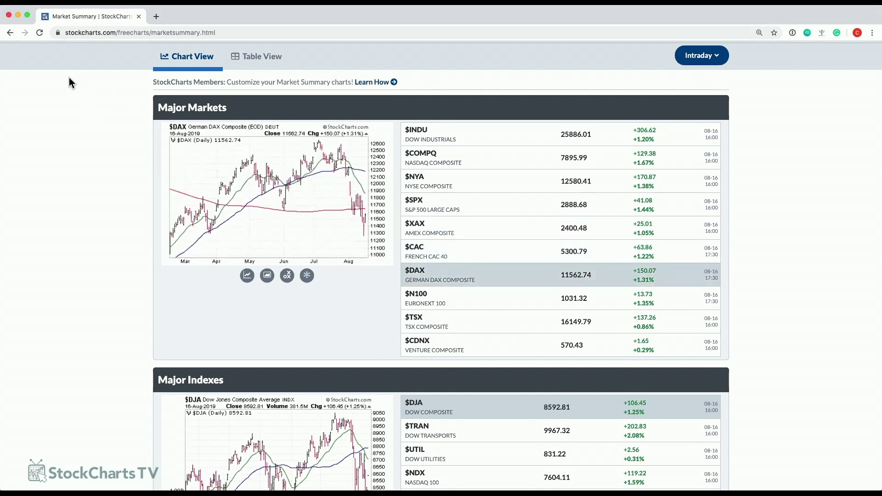
left_click(10, 33)
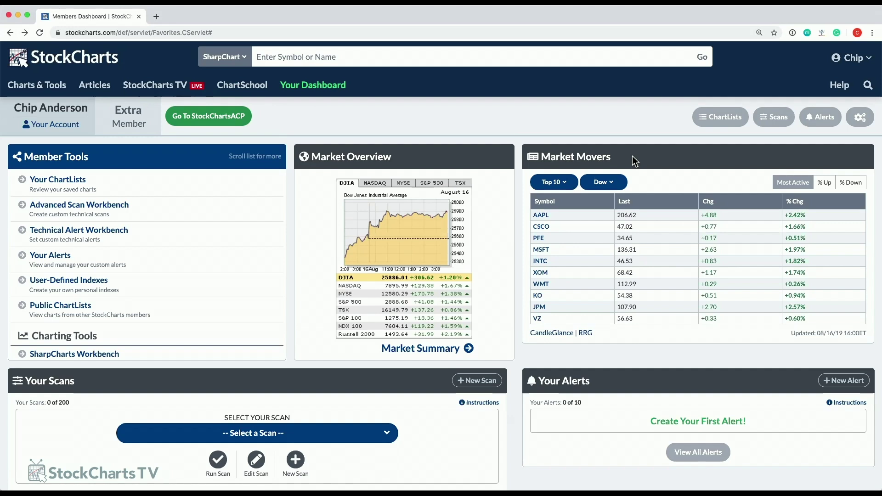
Switch the Market Movers index to S&P 500, then to NASDAQ.
left_click(566, 184)
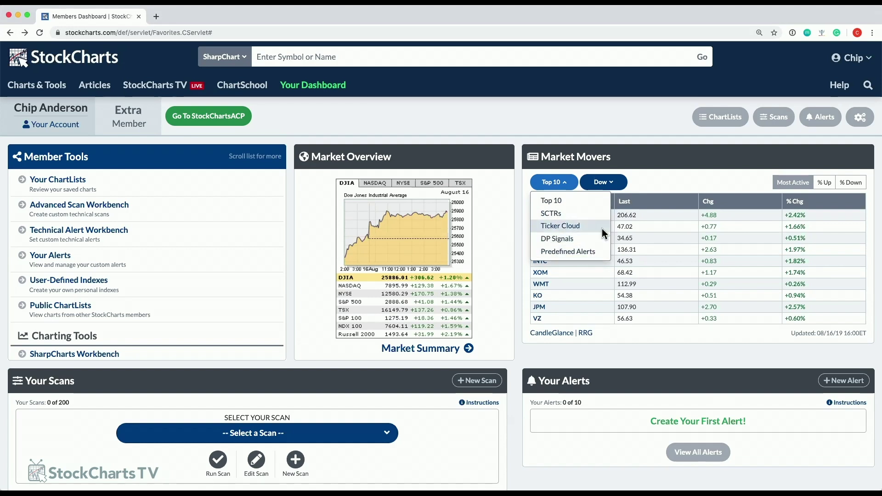
left_click(664, 180)
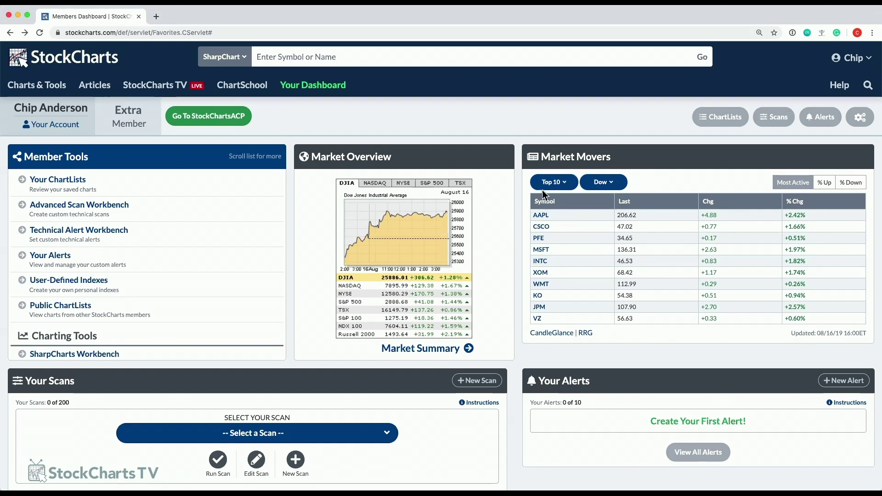
left_click(603, 182)
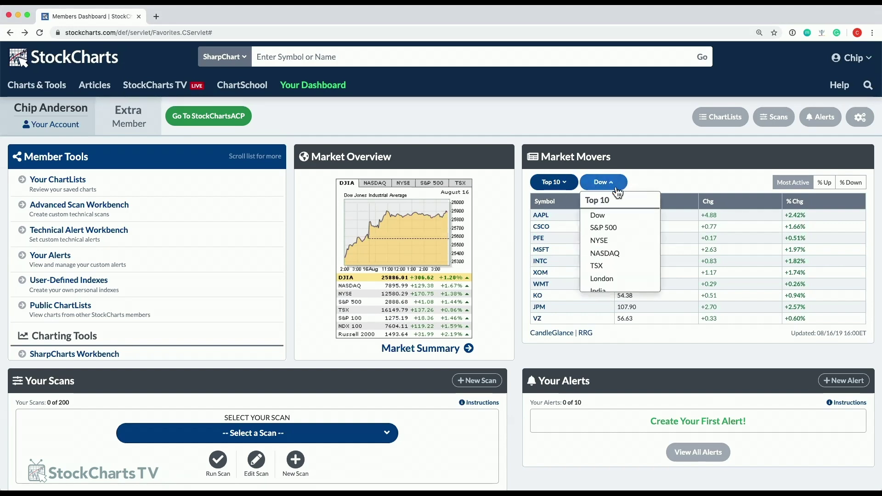
left_click(609, 228)
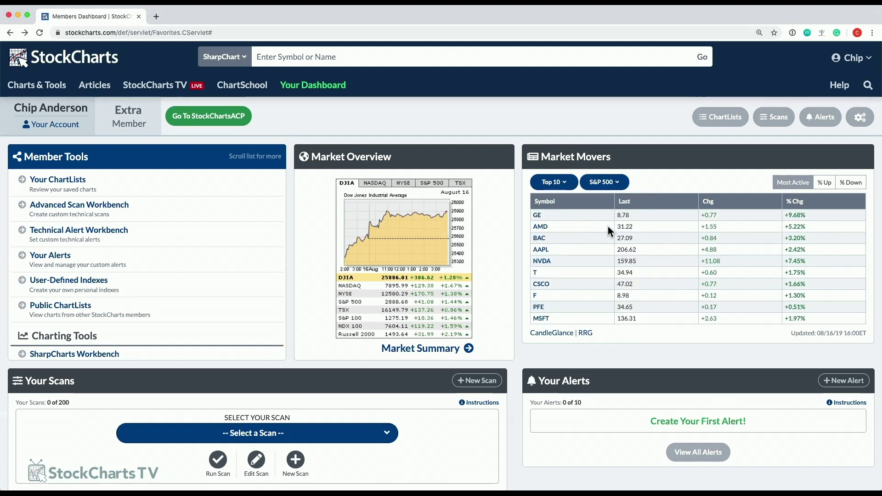
left_click(618, 183)
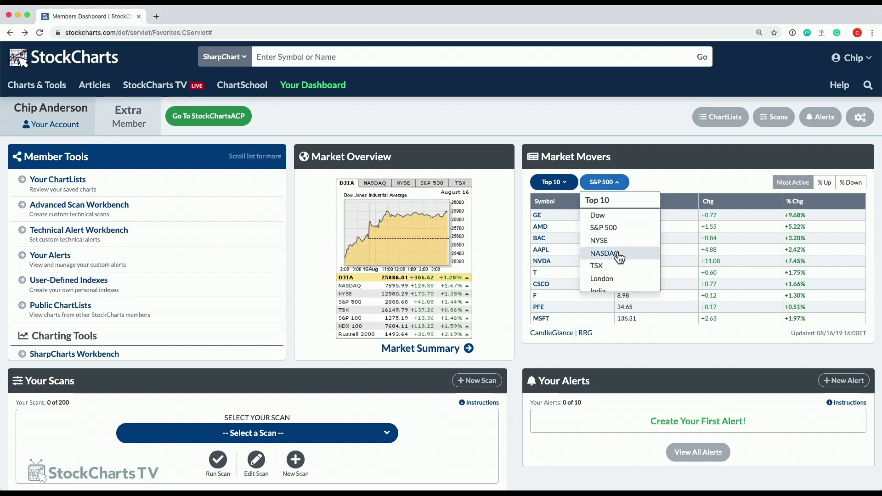
left_click(619, 256)
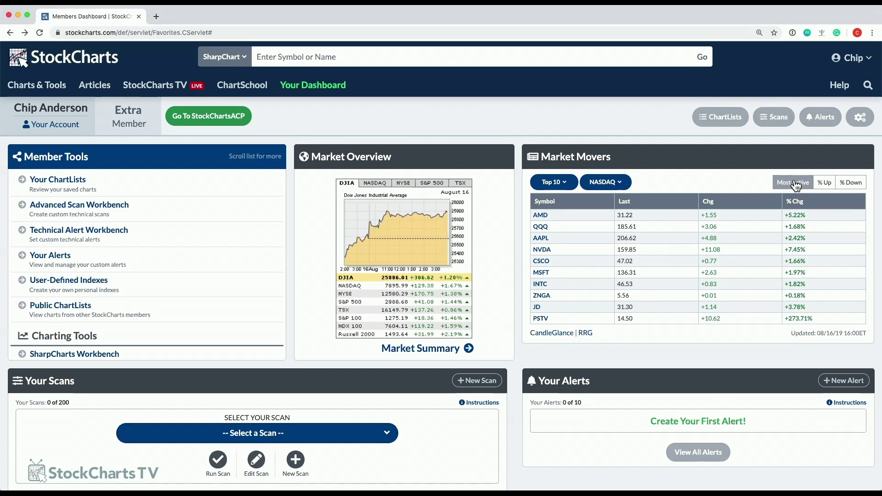
Browse the NASDAQ % Up, % Down and Most Active lists, then return to S&P 500.
left_click(823, 184)
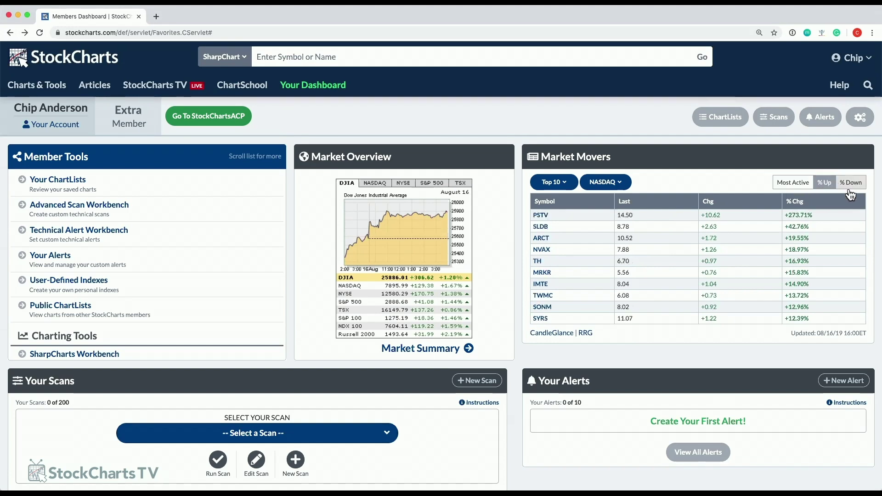
left_click(851, 184)
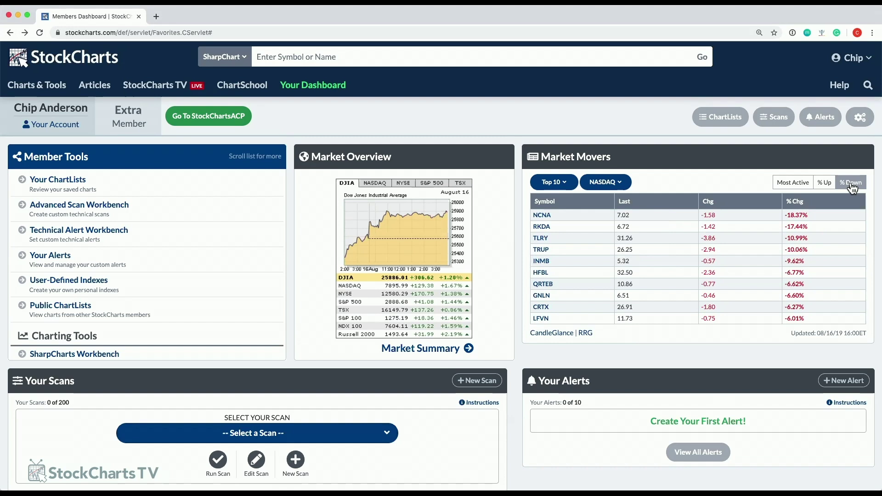
left_click(789, 184)
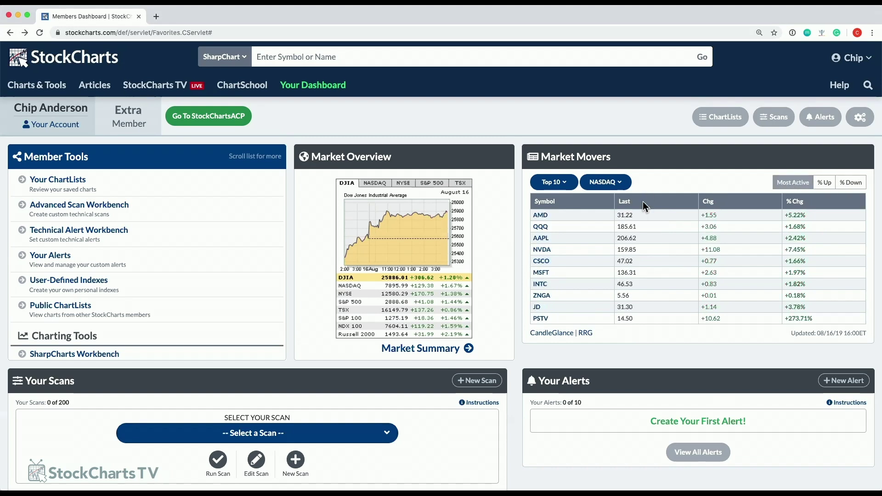
left_click(606, 183)
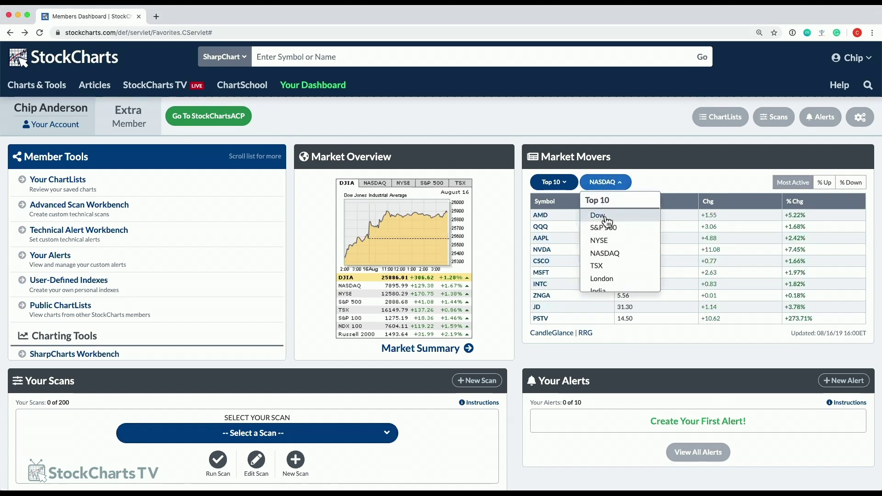
left_click(606, 227)
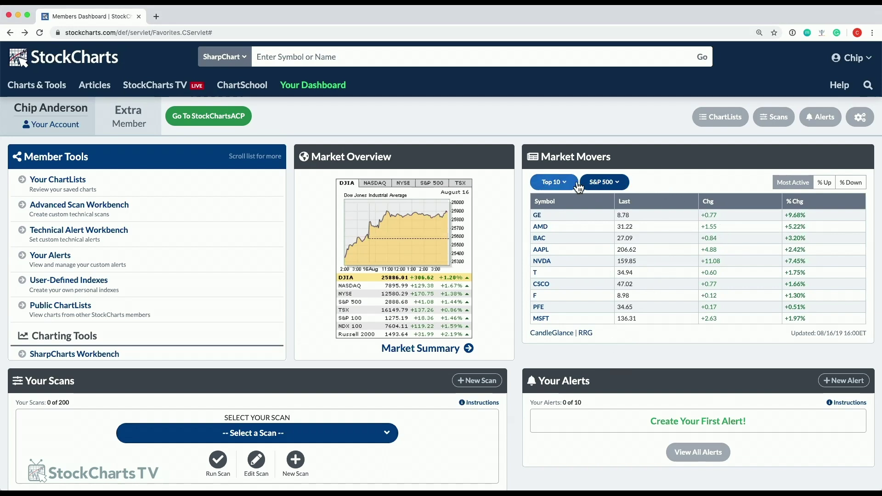
Cycle the panel through SCTRs and Ticker Cloud, ending on the DP Signals scoreboard.
left_click(562, 183)
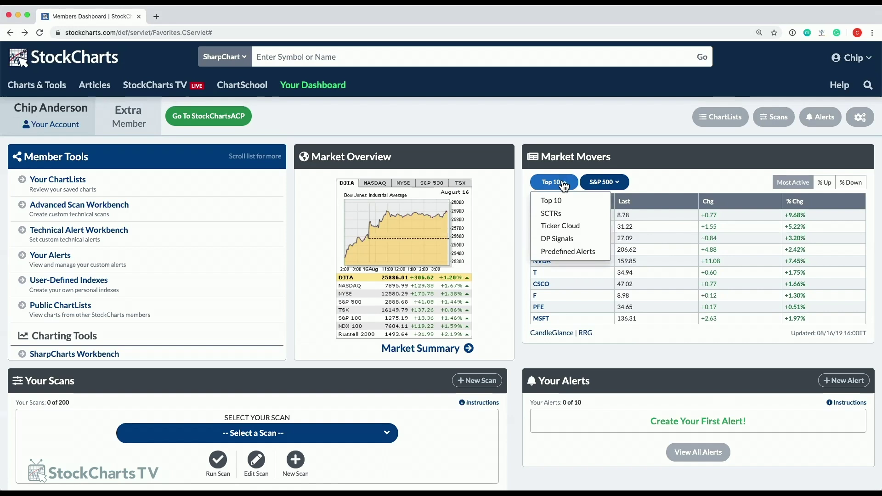
left_click(564, 183)
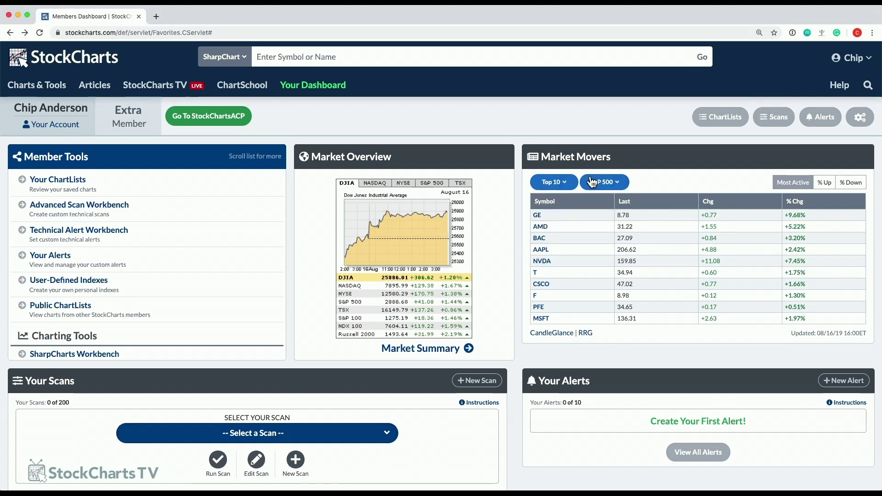
left_click(560, 185)
left_click(551, 214)
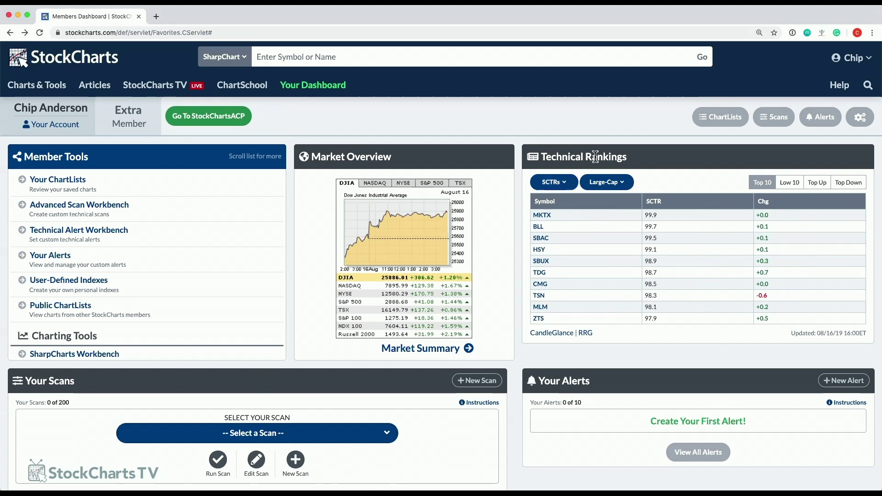
left_click(566, 184)
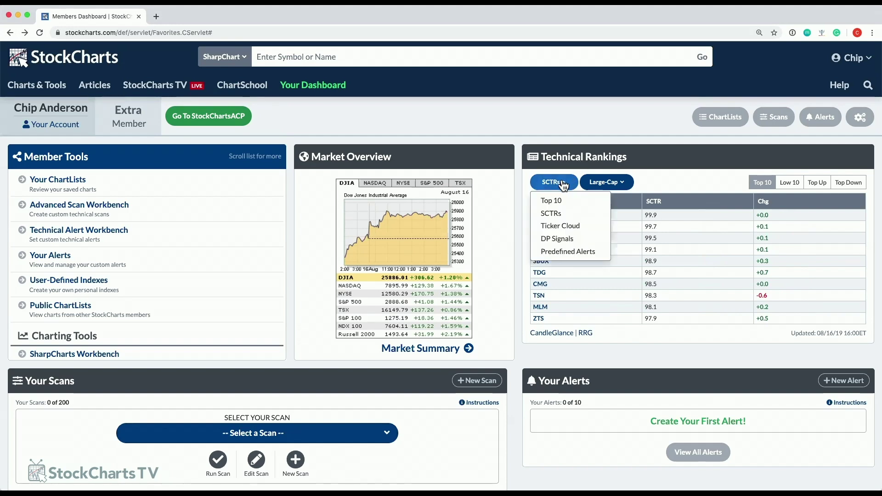
left_click(559, 227)
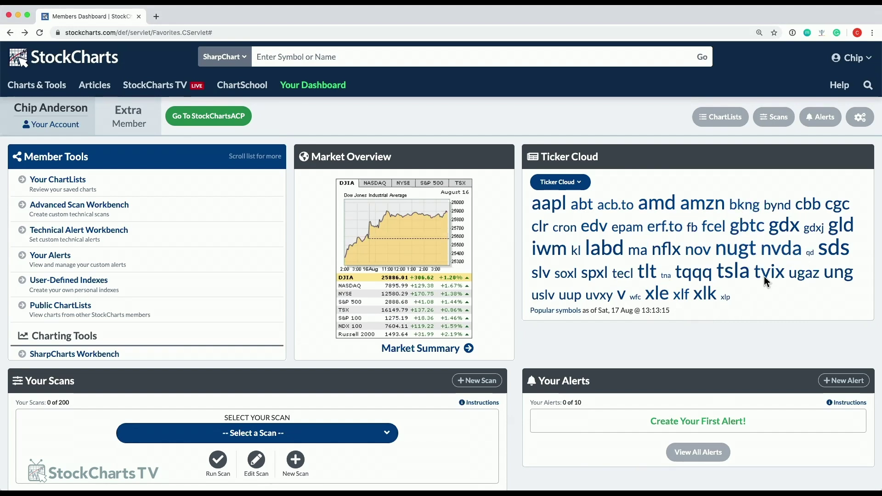
left_click(578, 182)
left_click(570, 240)
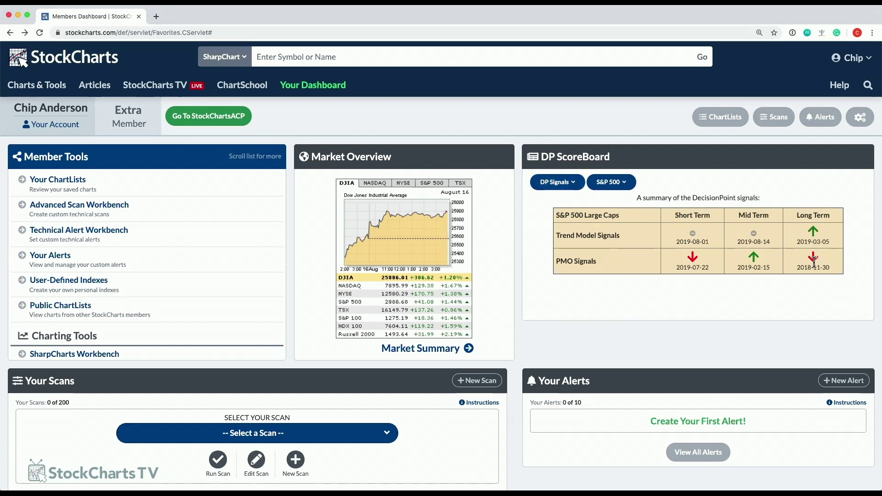
Show Predefined Alerts in the panel, then switch it to the Top 10 market movers.
left_click(572, 186)
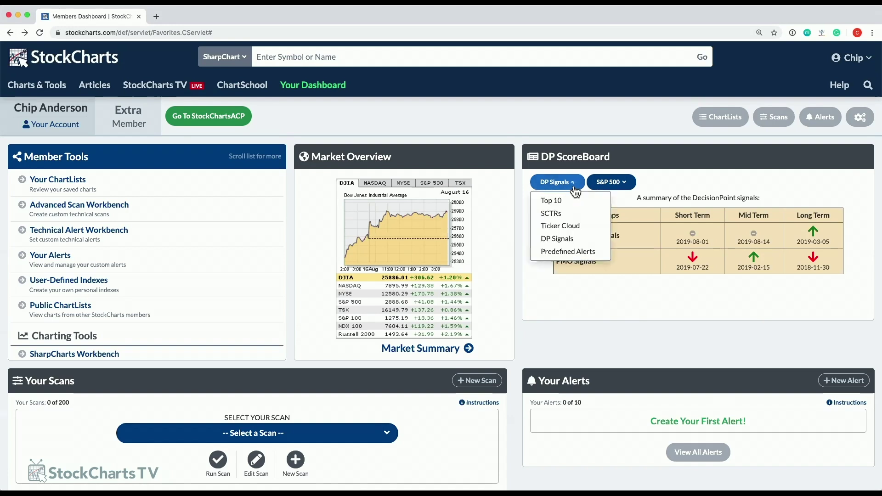
left_click(562, 252)
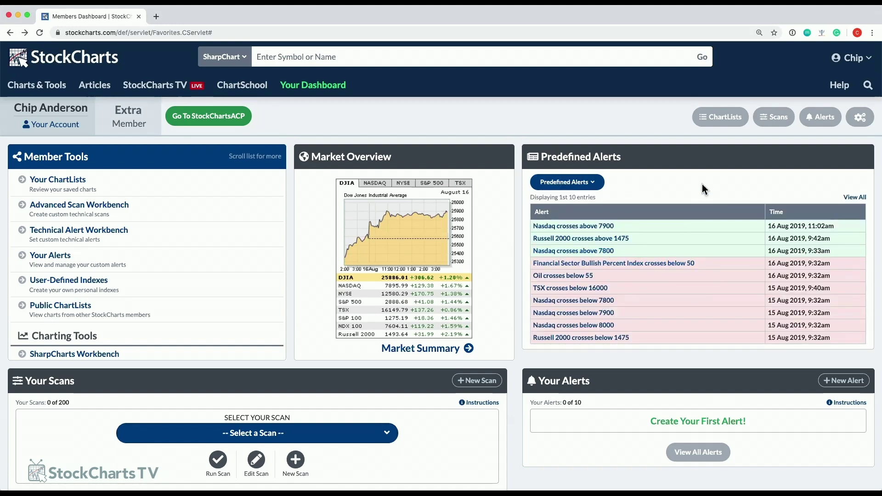
scroll(693, 239, "down", 1)
scroll(694, 246, "up", 1)
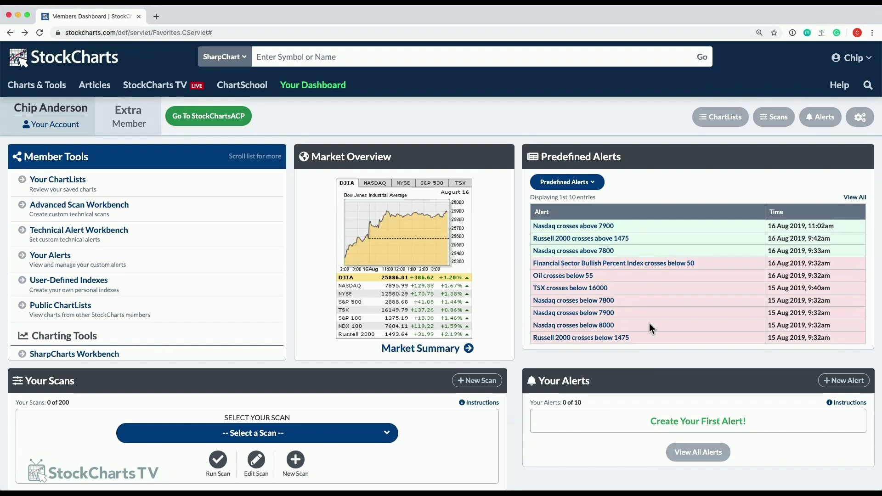
left_click(596, 184)
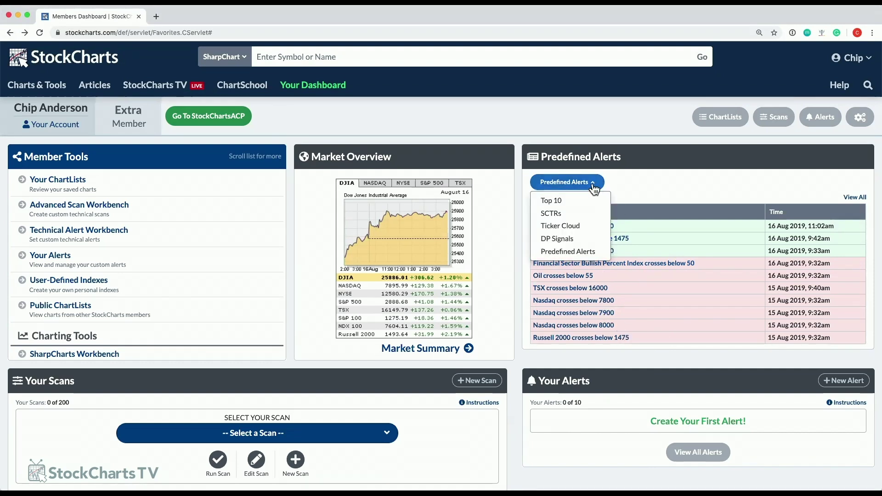
left_click(570, 200)
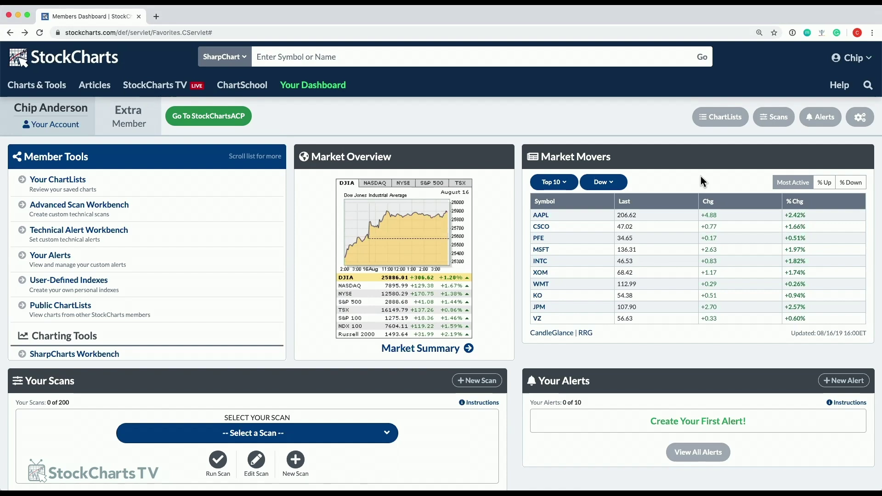
Switch Market Movers from Dow to NASDAQ and list its top % Up gainers.
left_click(613, 184)
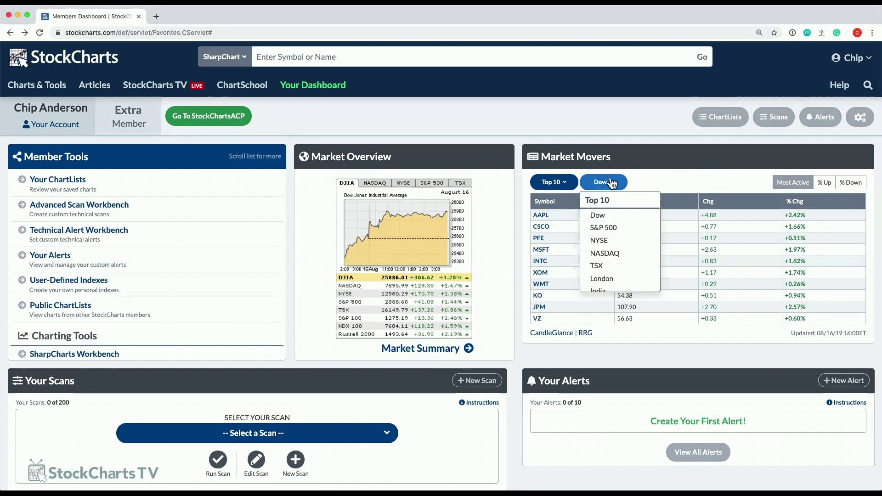
left_click(614, 255)
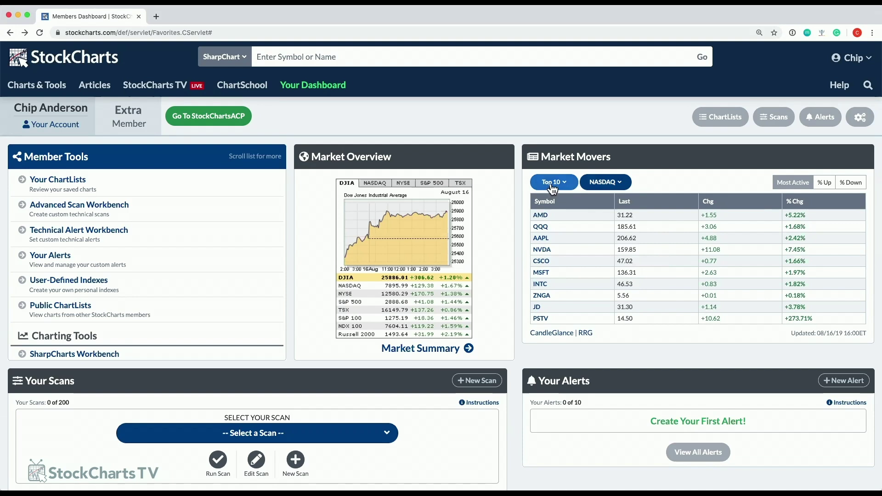
left_click(830, 183)
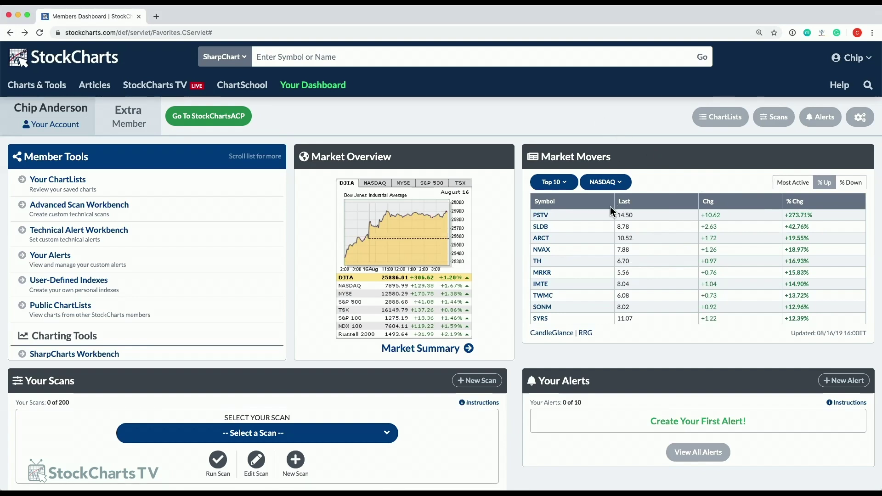
mouse_move(546, 217)
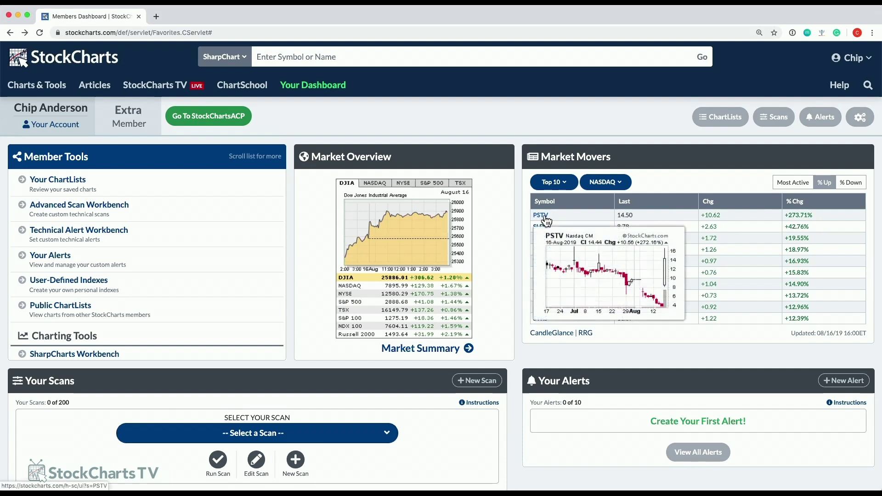
mouse_move(548, 233)
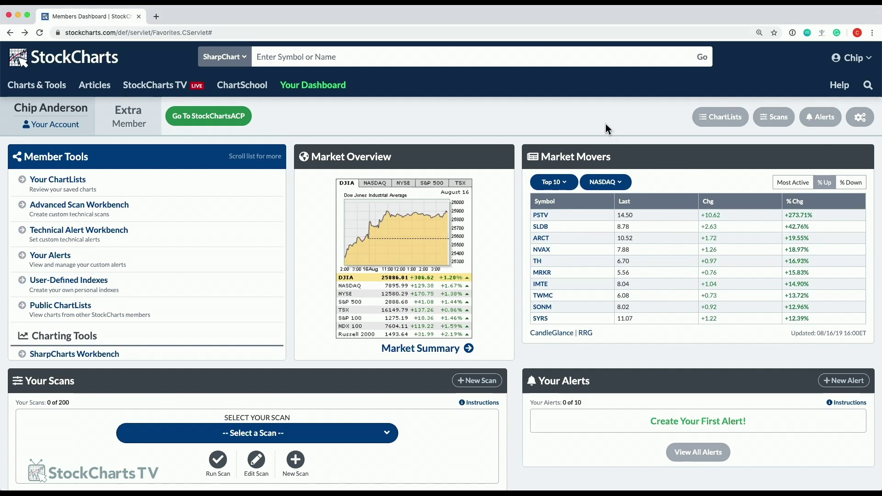
scroll(589, 117, "down", 2)
scroll(349, 336, "down", 4)
scroll(460, 275, "down", 1)
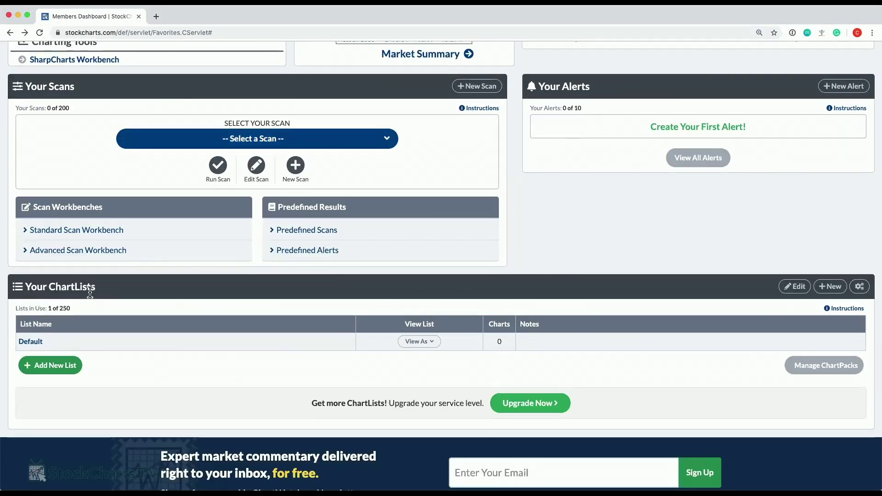
scroll(488, 300, "up", 1)
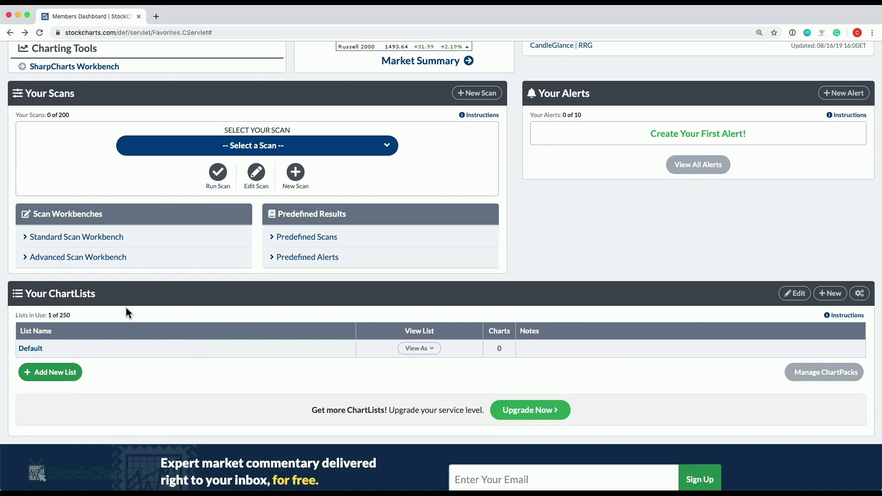
scroll(230, 347, "up", 3)
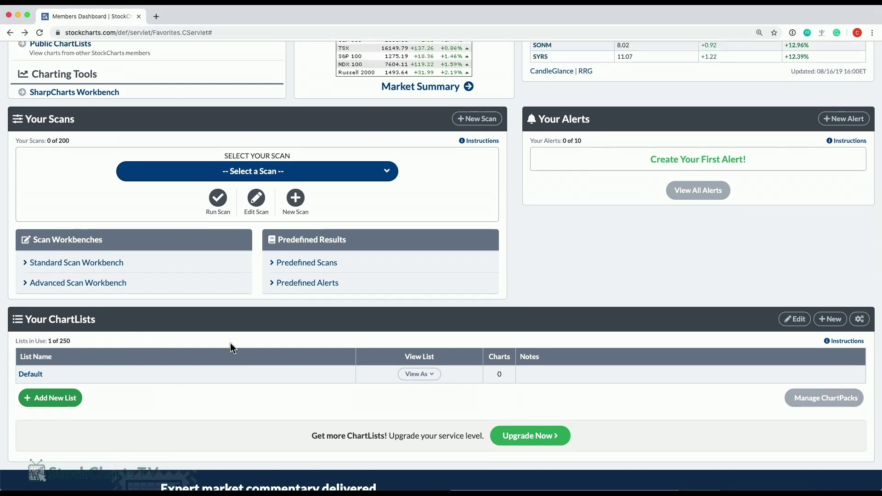
scroll(230, 347, "down", 3)
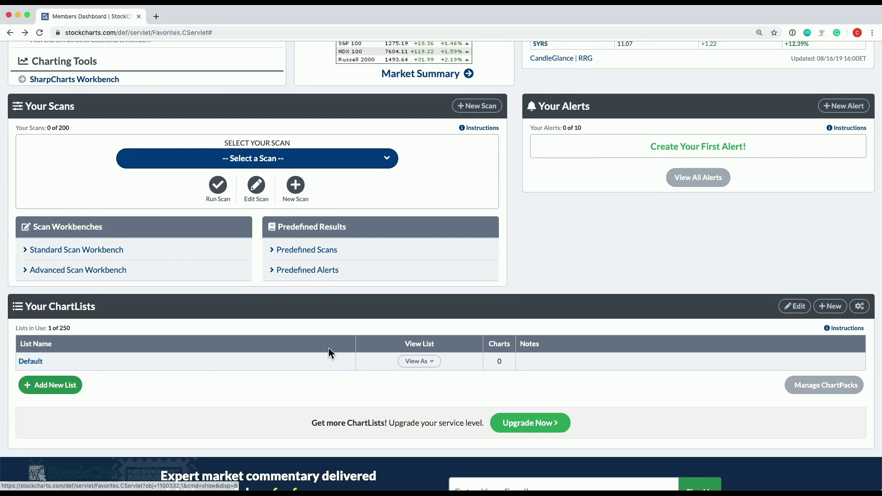
scroll(328, 348, "up", 6)
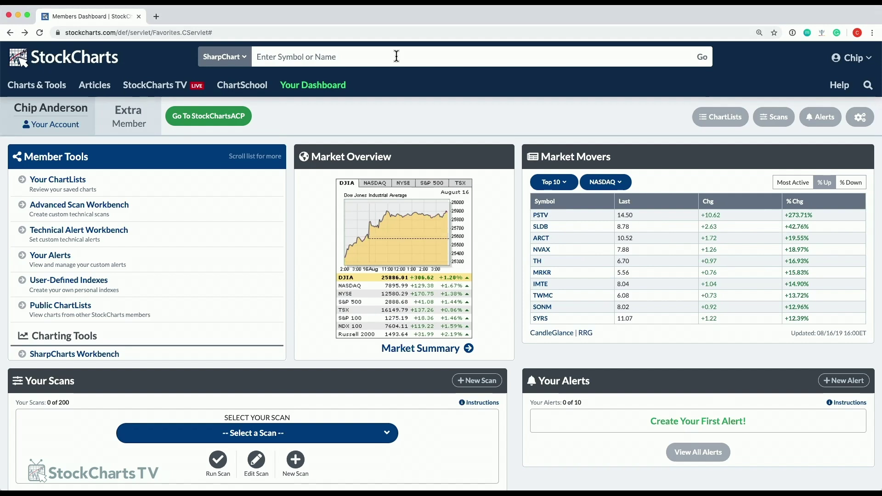
Enter ibm in the Enter Symbol or Name box to find International Business Machines.
left_click(244, 60)
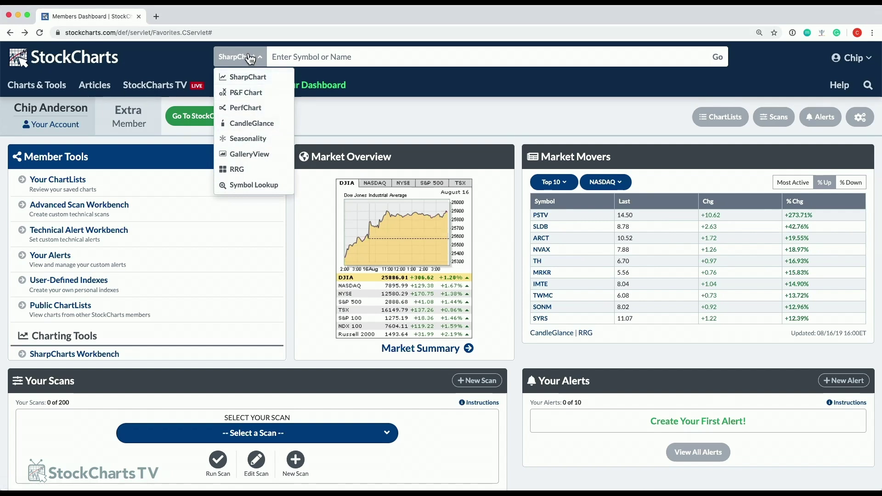
left_click(323, 56)
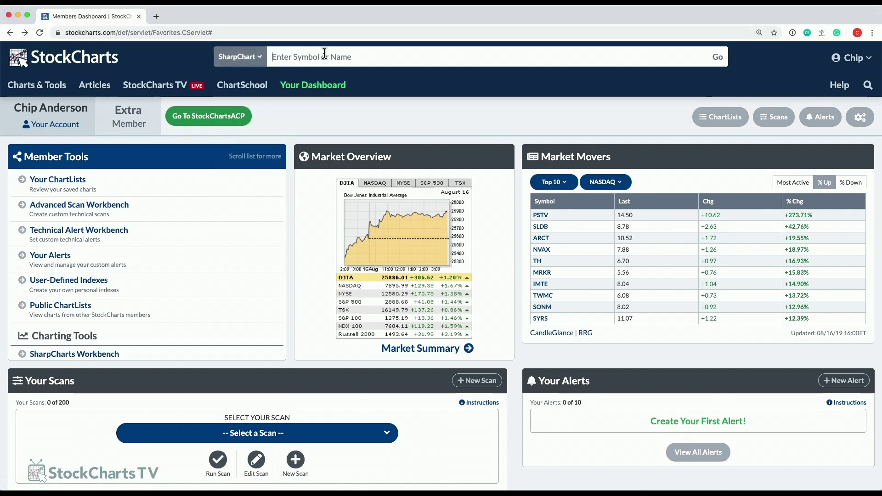
type("ibm")
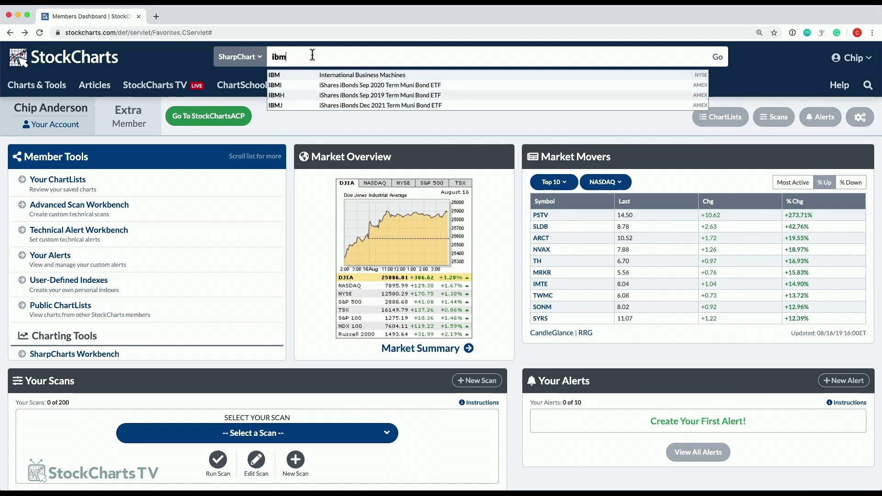
key("BackSpace")
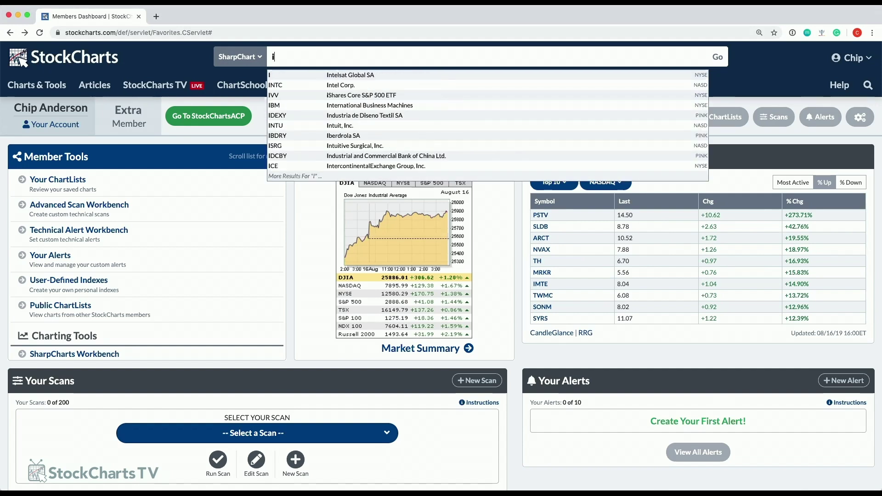
key("BackSpace")
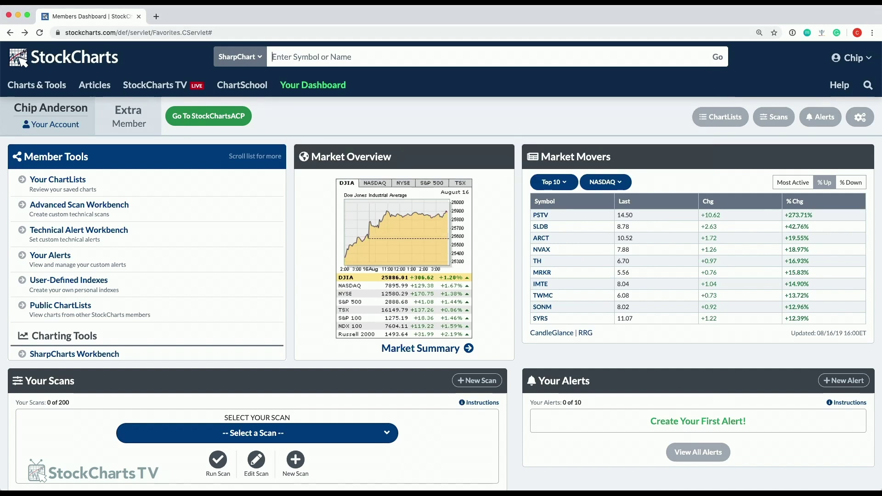
type("ibm")
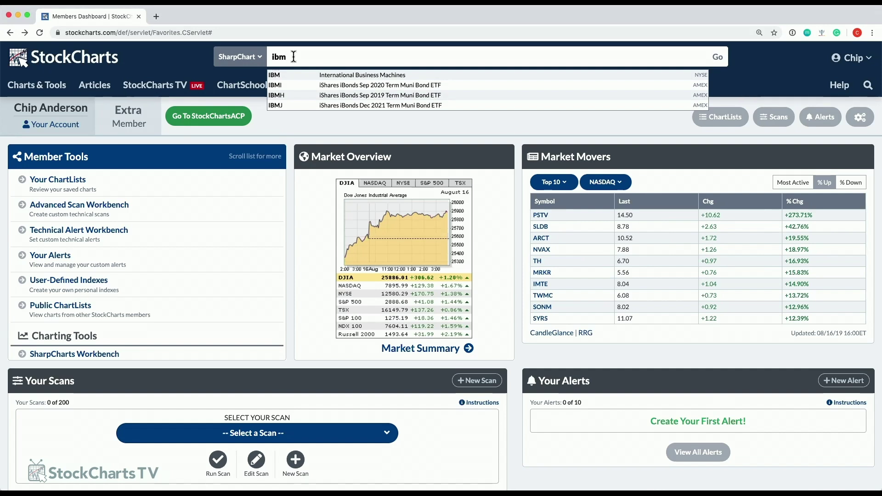
left_click(241, 56)
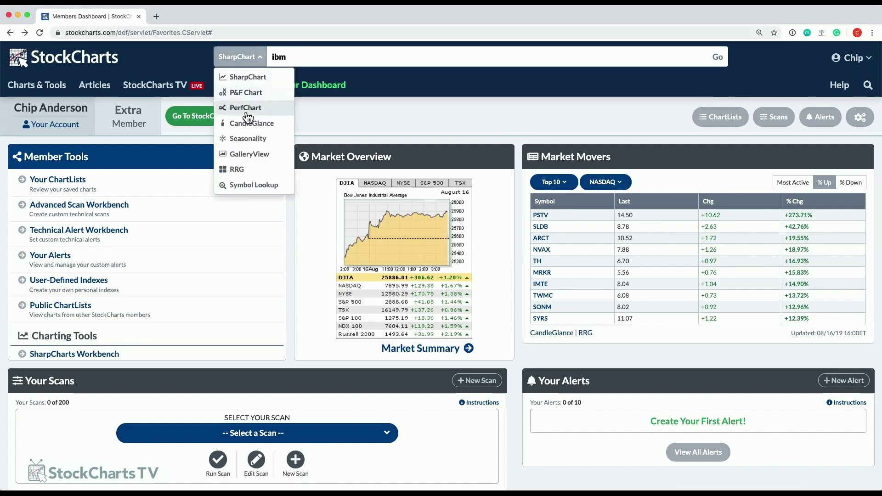
left_click(294, 56)
left_click(240, 56)
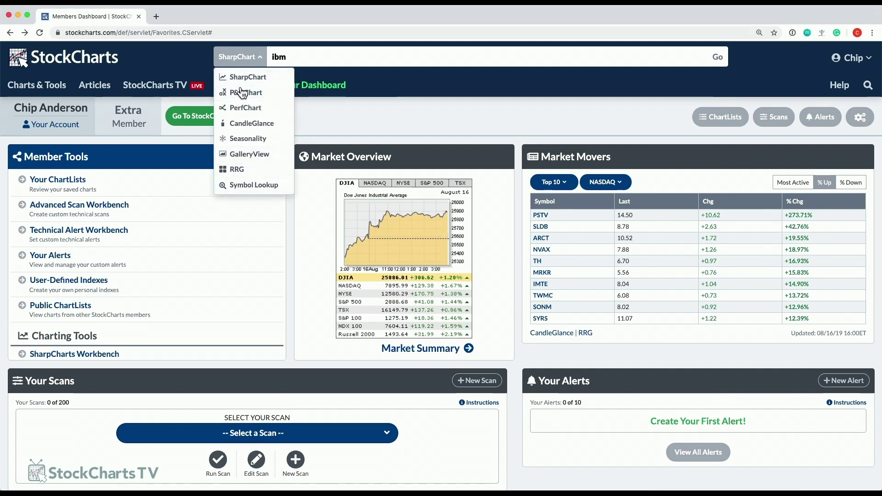
left_click(776, 56)
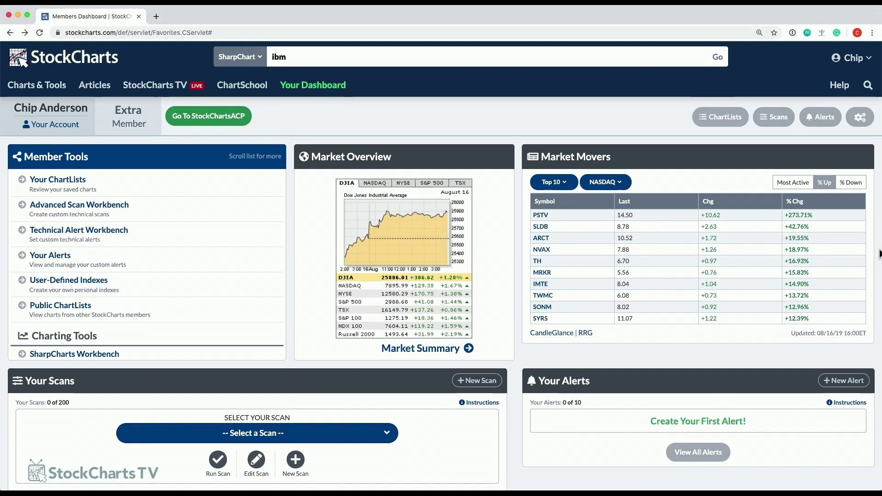
scroll(879, 250, "down", 3)
scroll(879, 250, "down", 2)
scroll(878, 250, "up", 5)
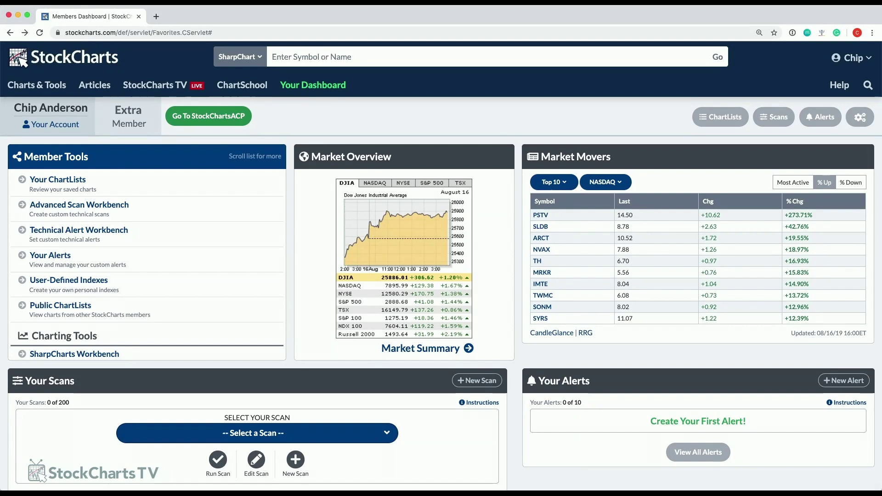
Load the IBM SharpChart by entering ibm in the symbol search.
type("ibm")
key("Return")
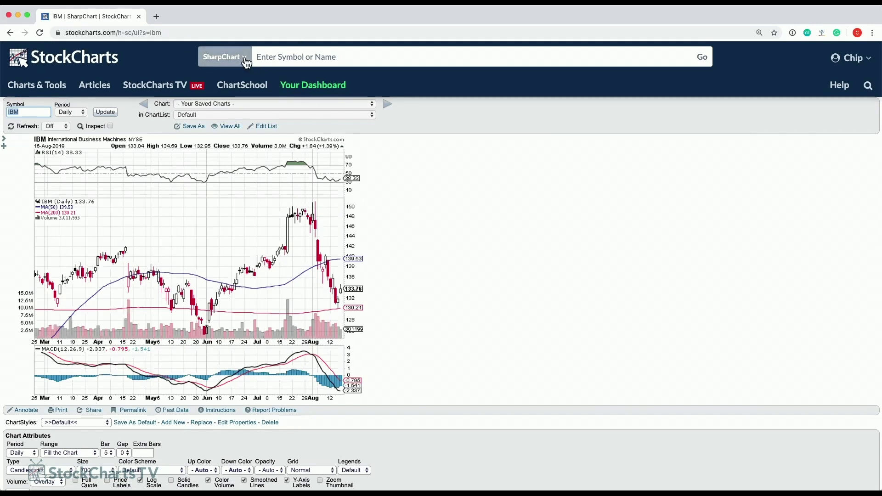
left_click(366, 56)
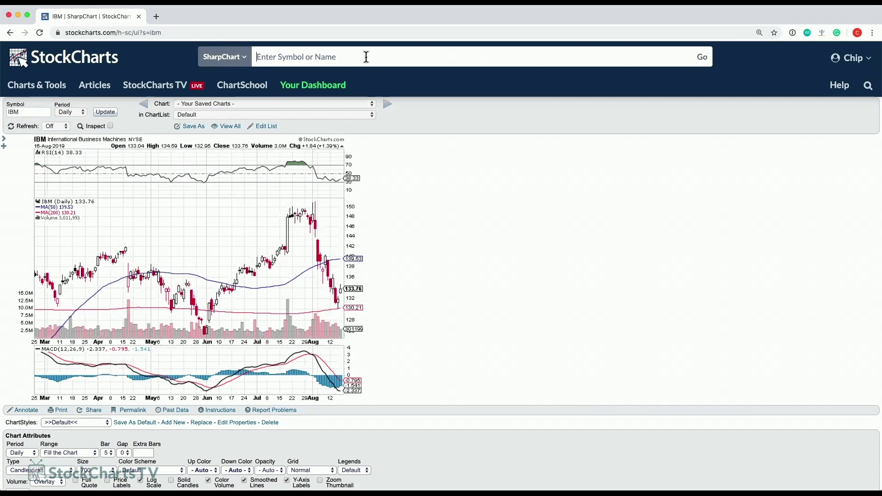
Set the chart type to GalleryView and load it for ibm.
left_click(248, 60)
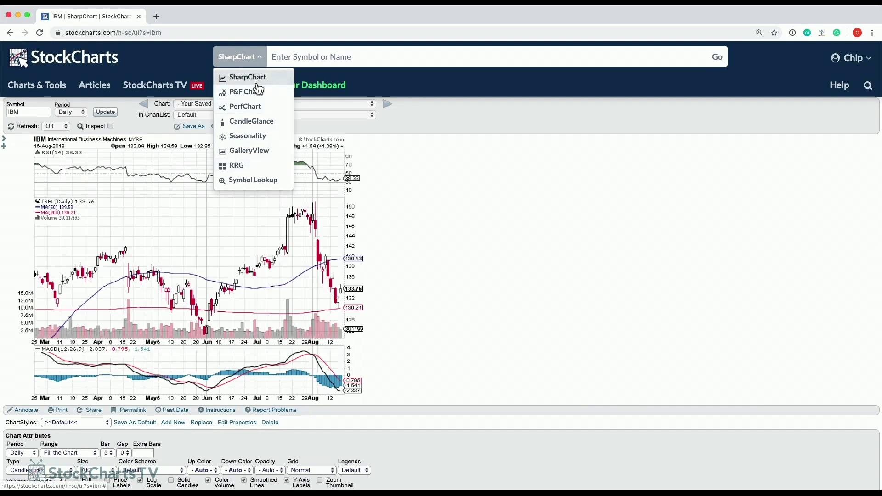
left_click(255, 154)
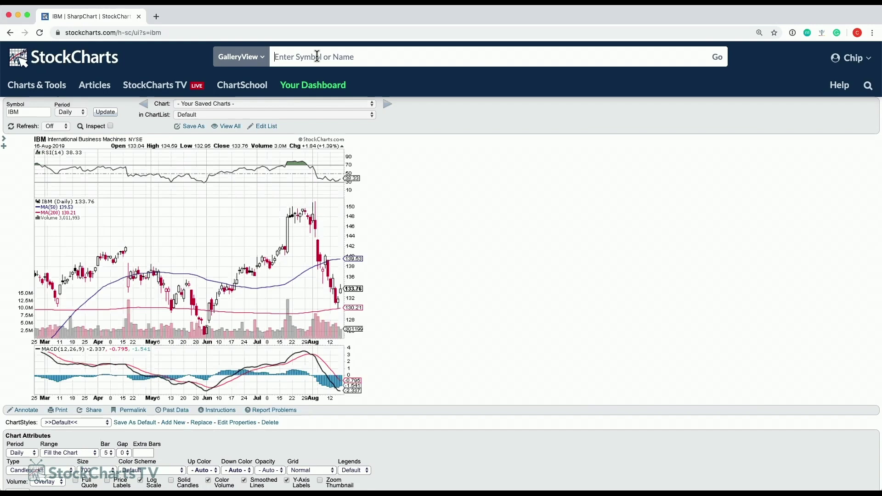
type("ibm")
key("Return")
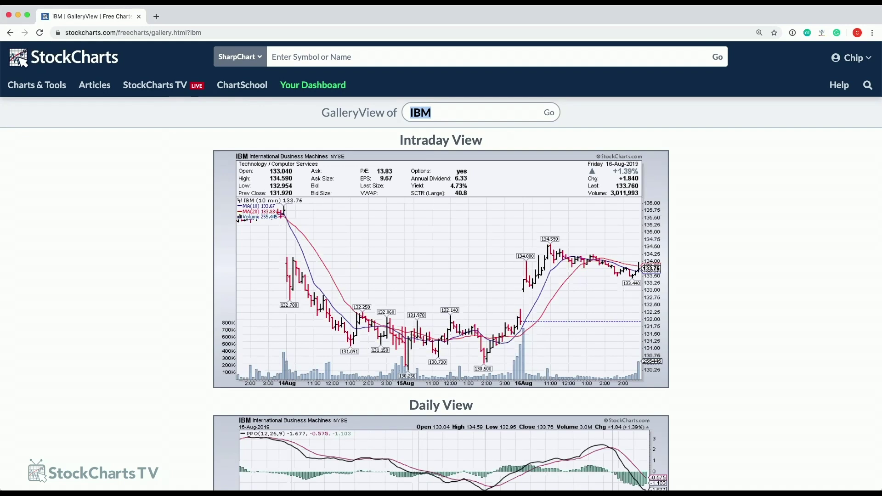
scroll(151, 216, "down", 2)
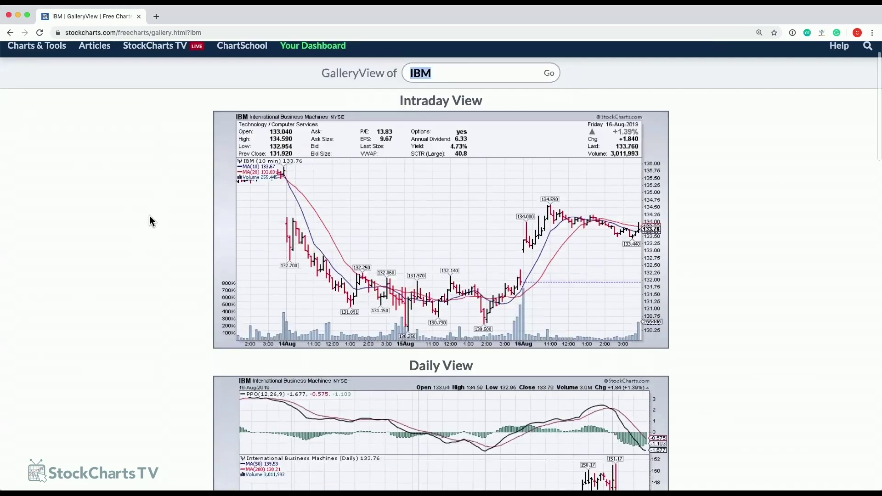
scroll(147, 211, "down", 1)
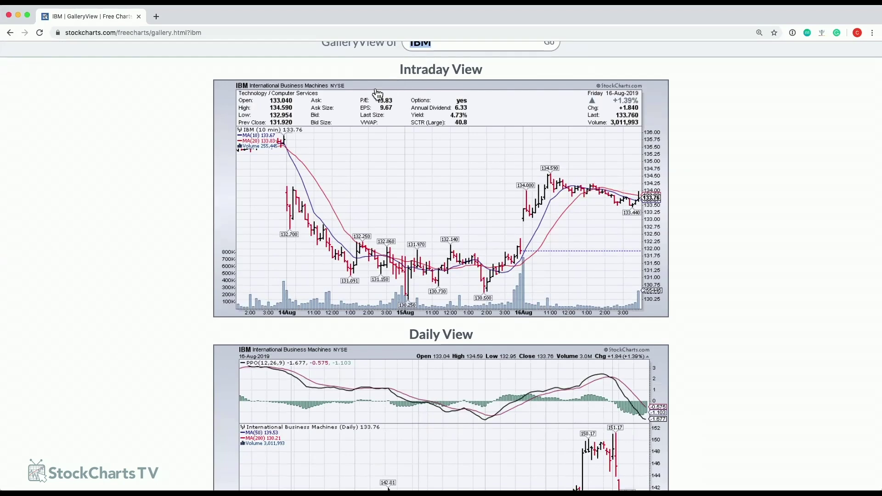
scroll(524, 167, "down", 3)
scroll(522, 169, "down", 16)
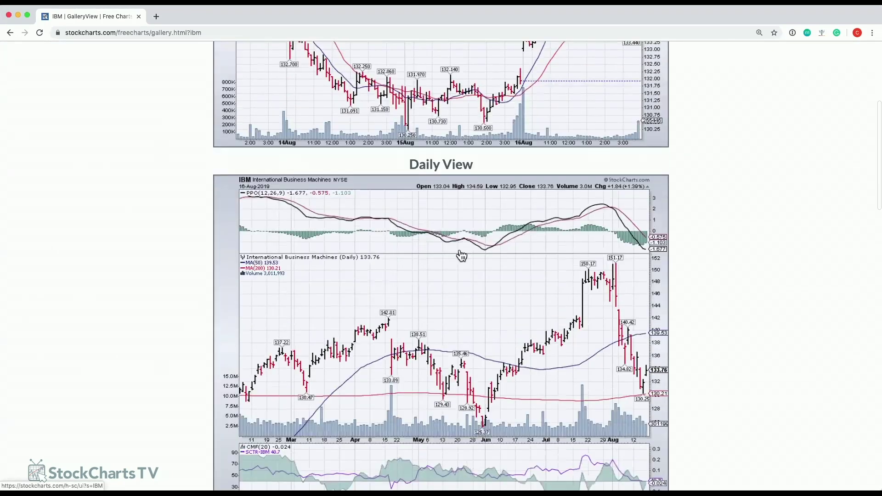
scroll(401, 293, "down", 15)
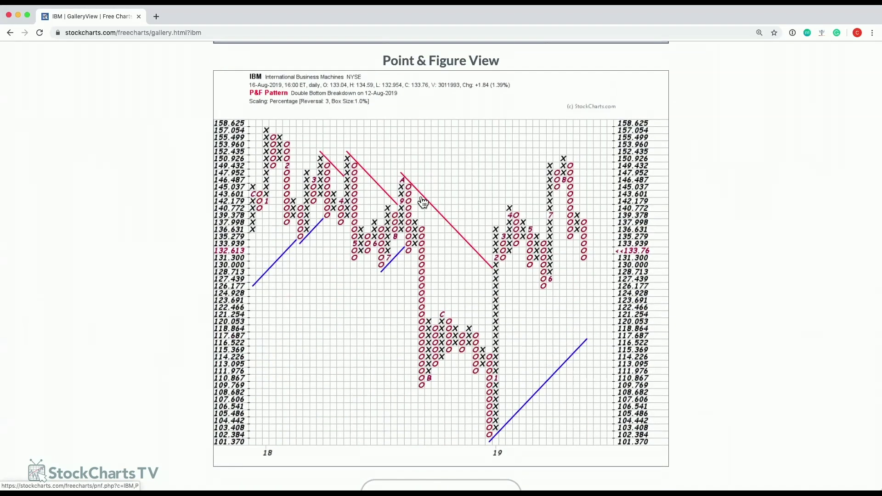
scroll(420, 203, "up", 1)
scroll(453, 250, "up", 20)
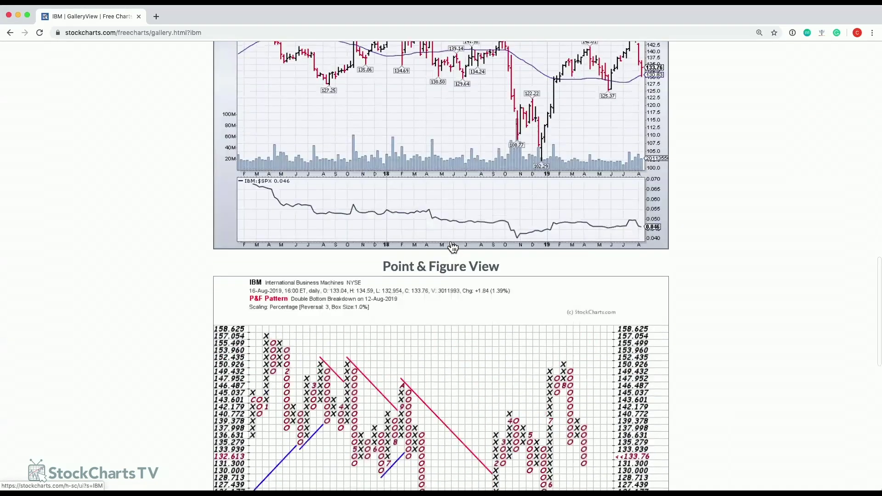
scroll(454, 247, "up", 16)
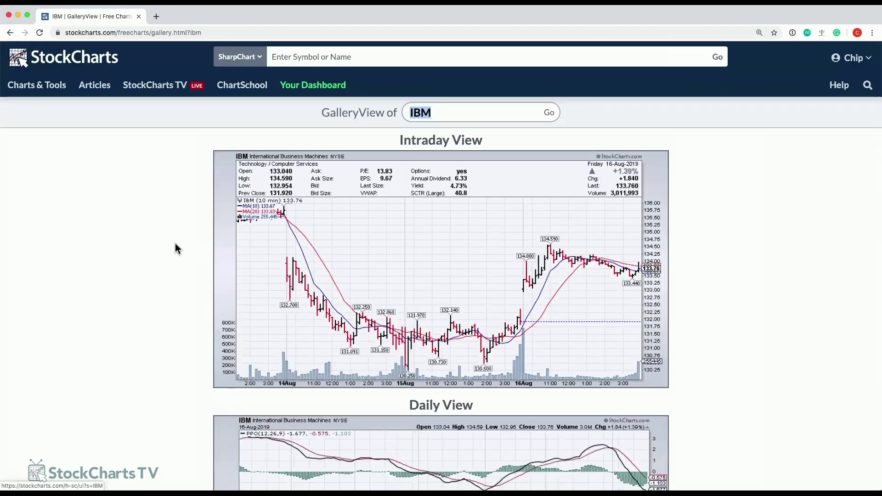
scroll(184, 246, "down", 1)
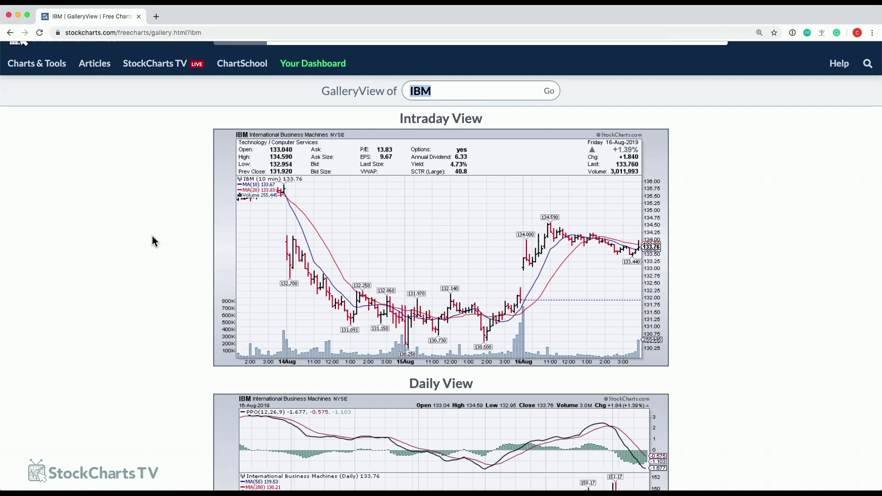
left_click(152, 236)
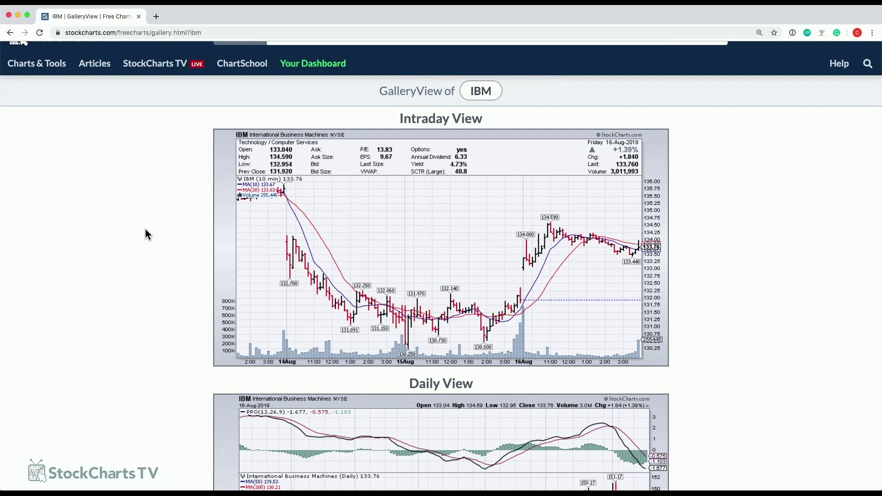
scroll(146, 229, "down", 1)
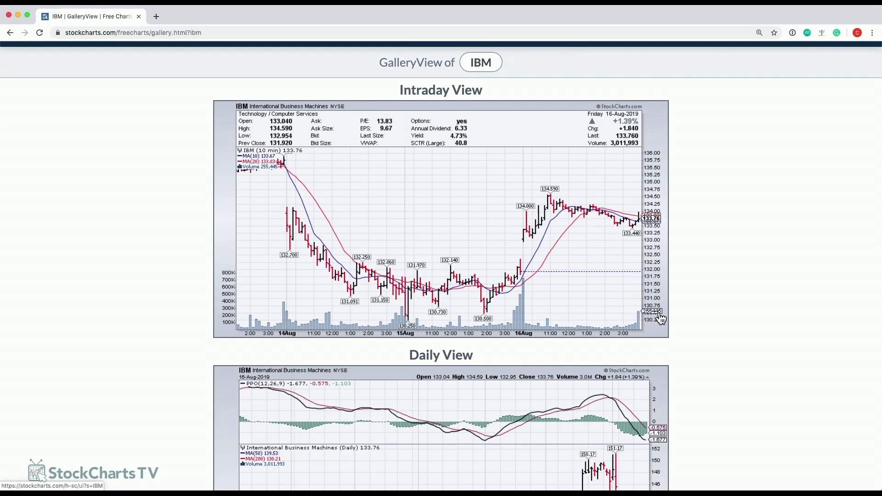
scroll(606, 271, "down", 3)
scroll(597, 261, "up", 2)
scroll(596, 256, "up", 2)
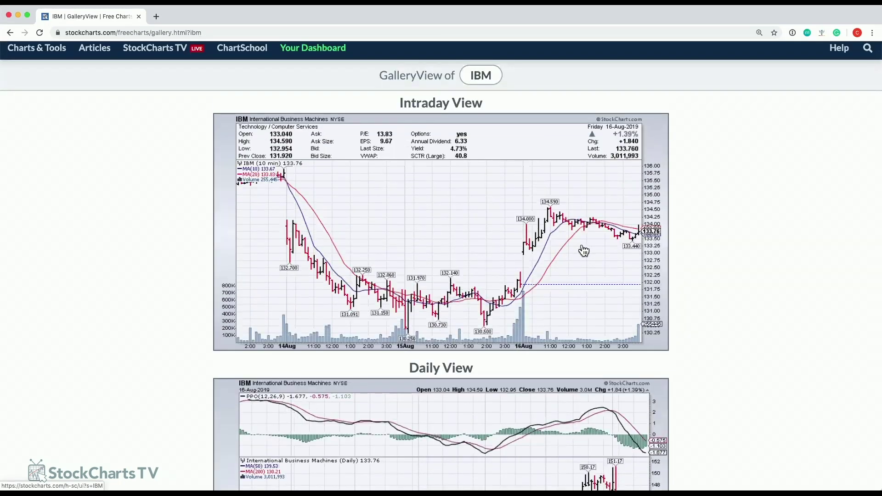
scroll(584, 247, "down", 7)
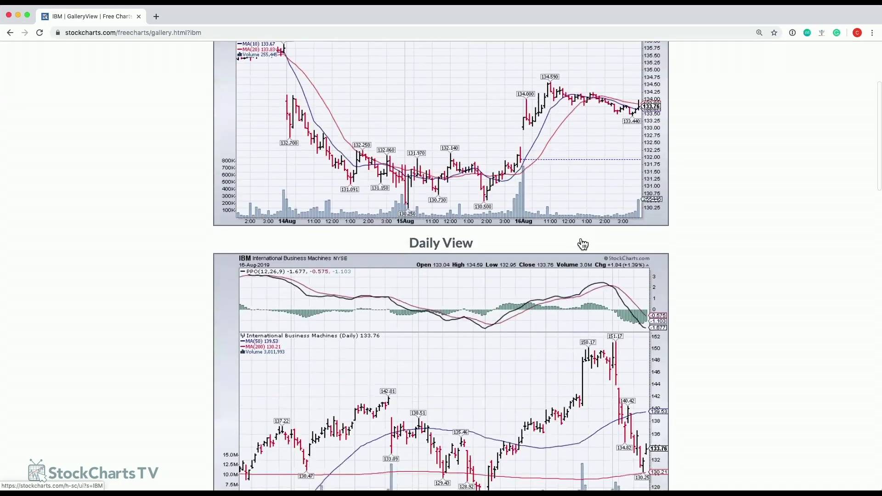
scroll(583, 245, "up", 3)
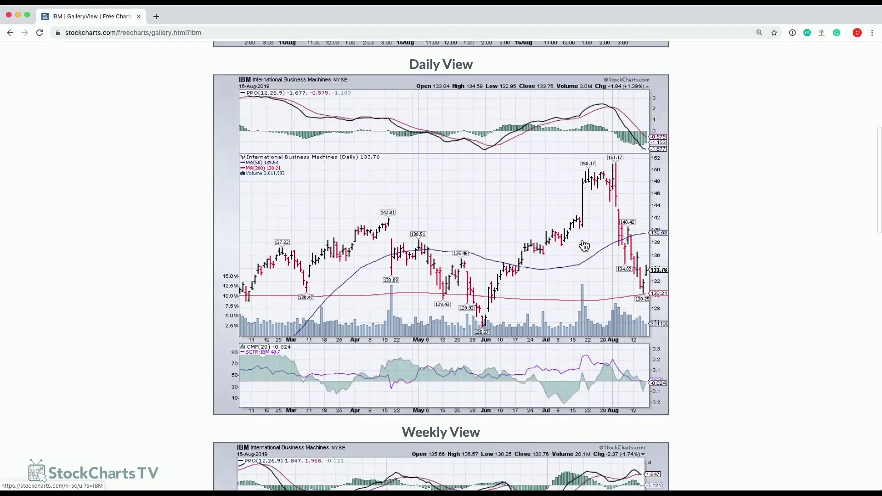
scroll(600, 246, "down", 1)
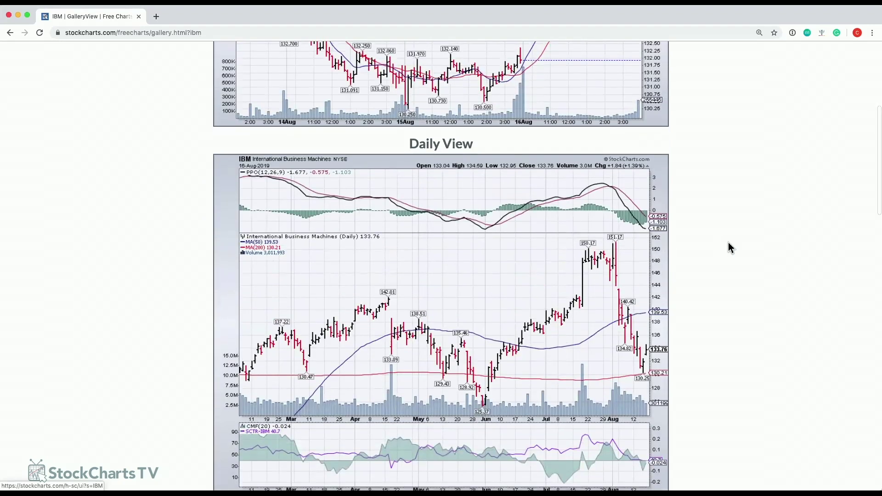
scroll(727, 242, "down", 1)
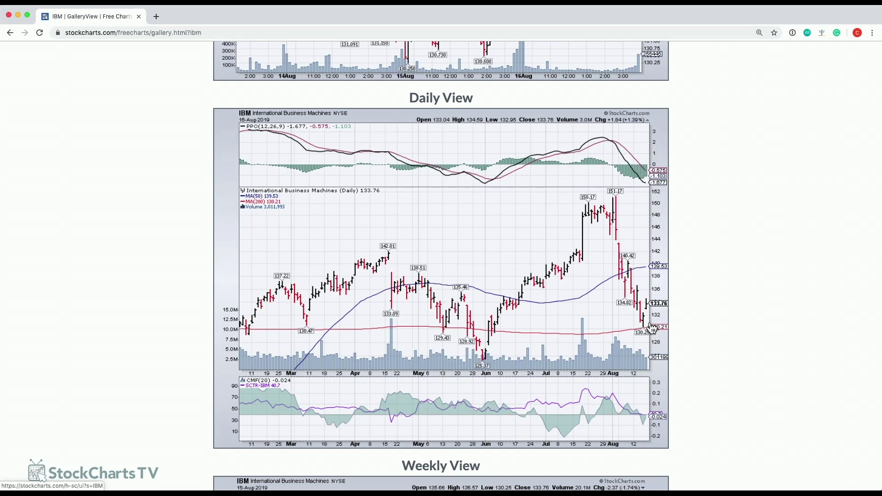
scroll(574, 313, "down", 3)
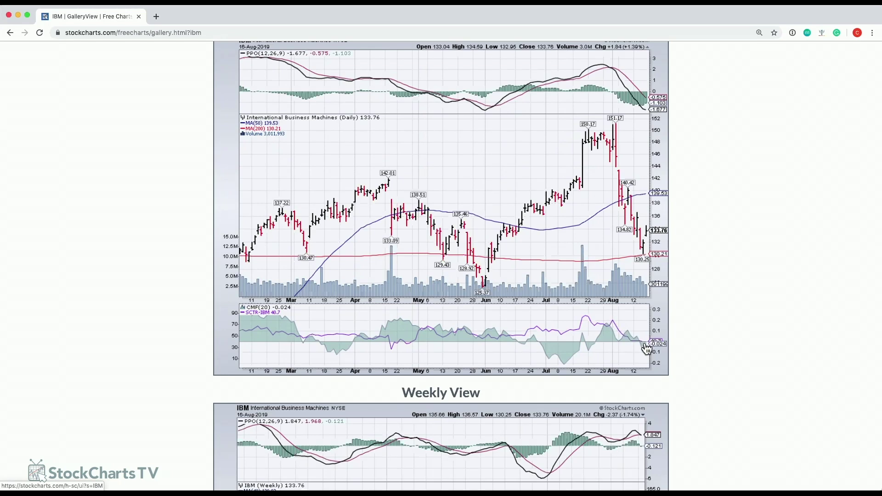
scroll(498, 258, "up", 2)
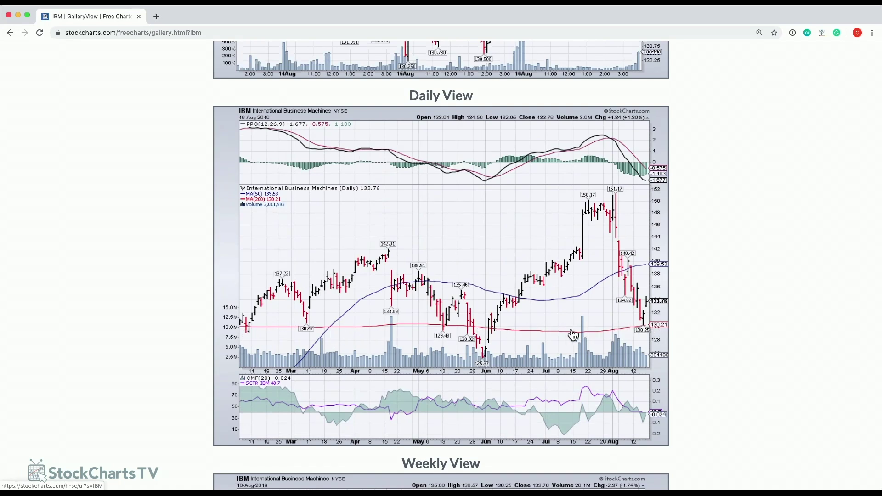
scroll(496, 225, "down", 3)
scroll(496, 226, "down", 7)
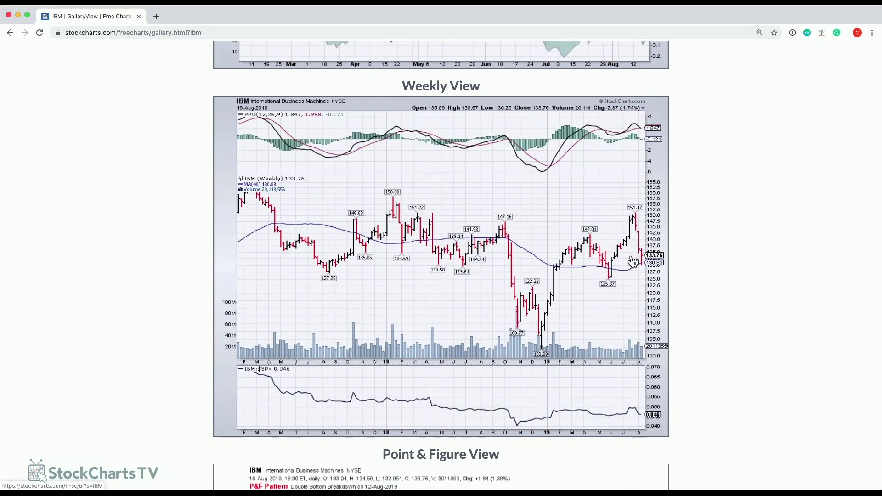
scroll(556, 269, "up", 6)
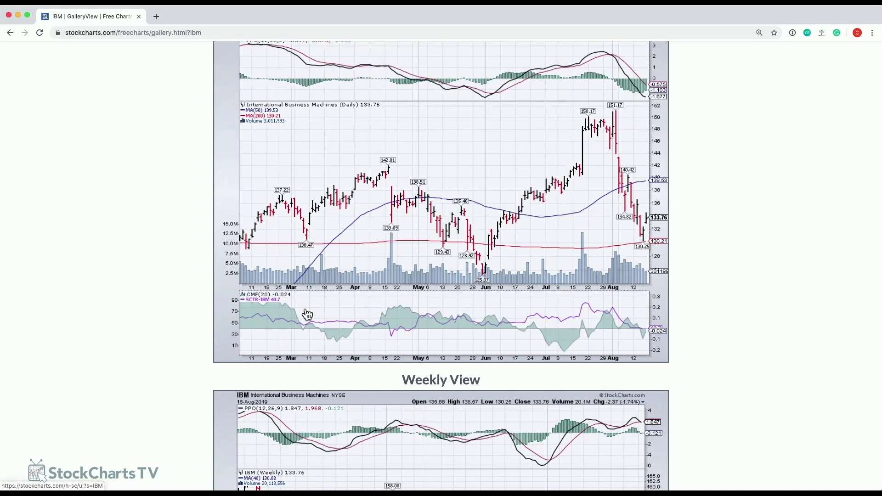
scroll(506, 273, "down", 1)
scroll(517, 273, "down", 4)
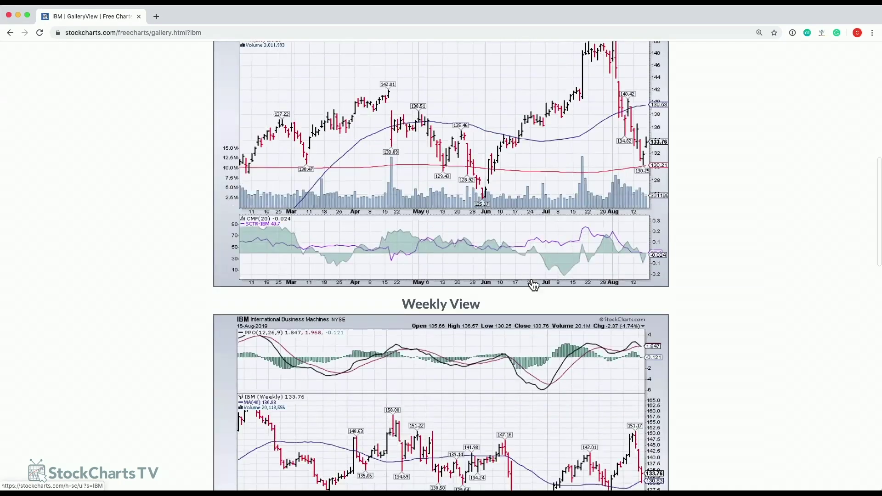
scroll(595, 362, "down", 1)
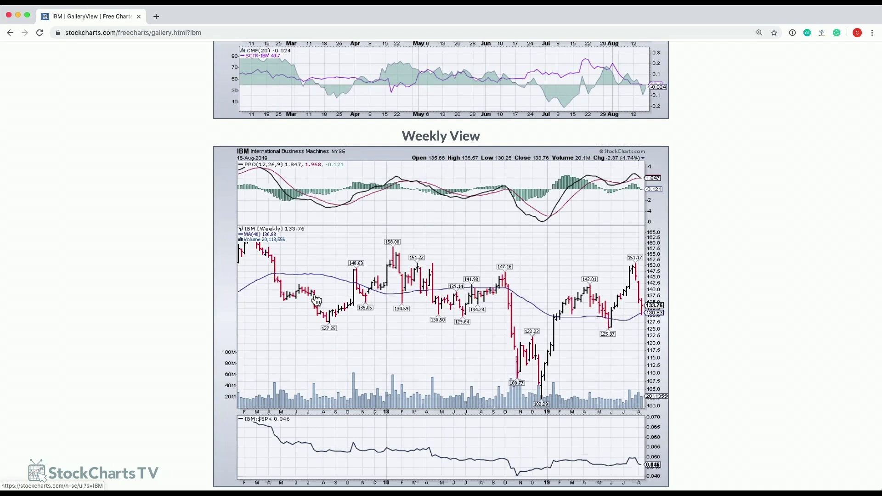
scroll(472, 294, "down", 3)
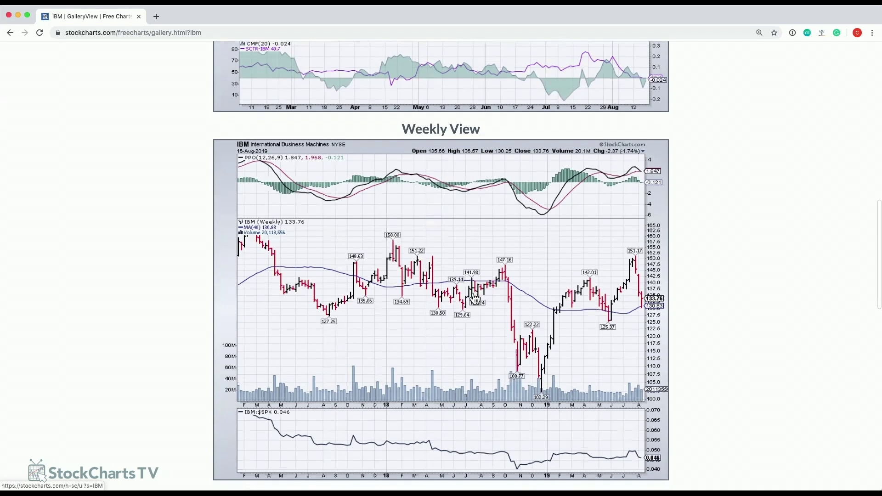
scroll(468, 284, "up", 1)
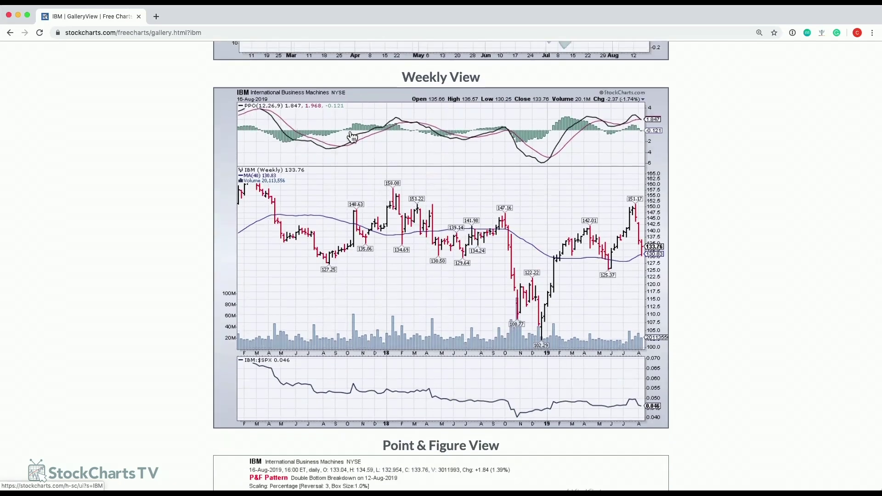
scroll(482, 238, "down", 1)
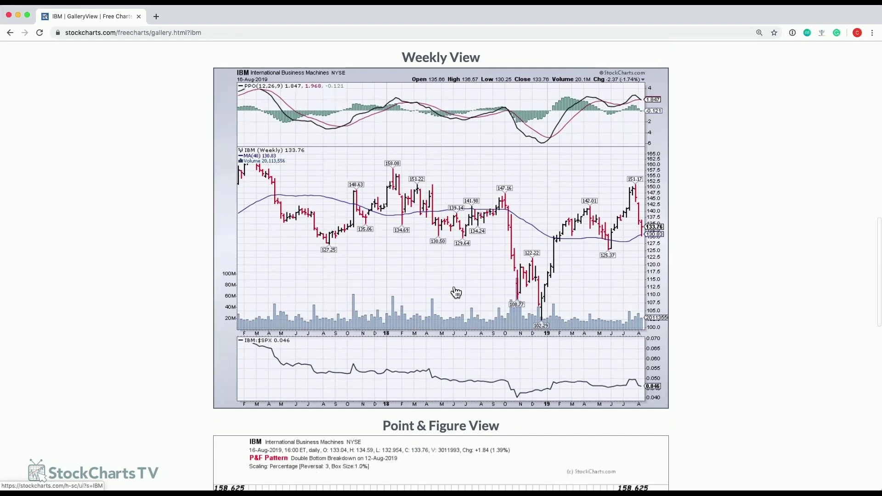
scroll(276, 365, "down", 4)
scroll(262, 340, "up", 1)
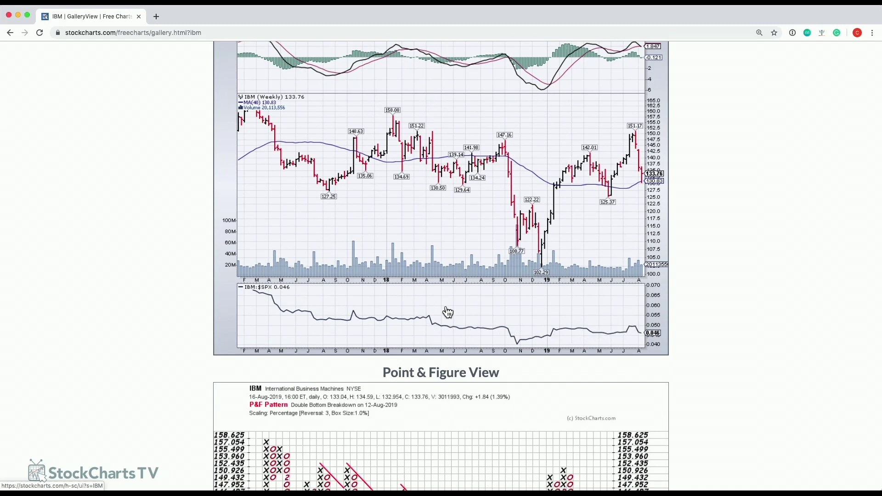
Scroll past IBM's Weekly View to its Point & Figure chart (1.0% boxes, 3-box reversal).
scroll(468, 271, "up", 1)
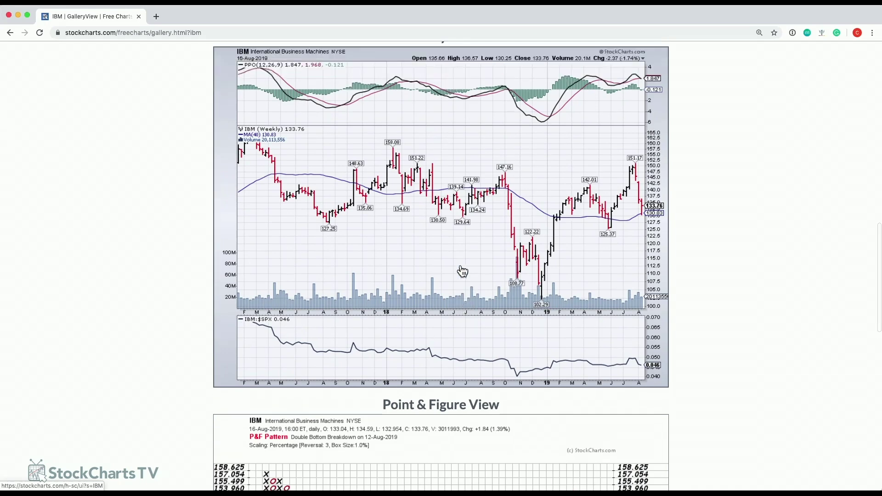
scroll(442, 270, "down", 5)
scroll(442, 270, "down", 3)
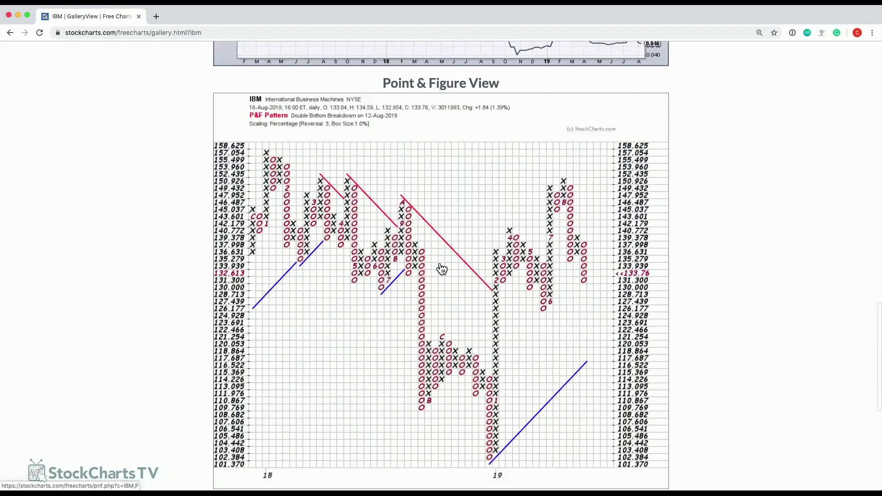
scroll(701, 262, "down", 1)
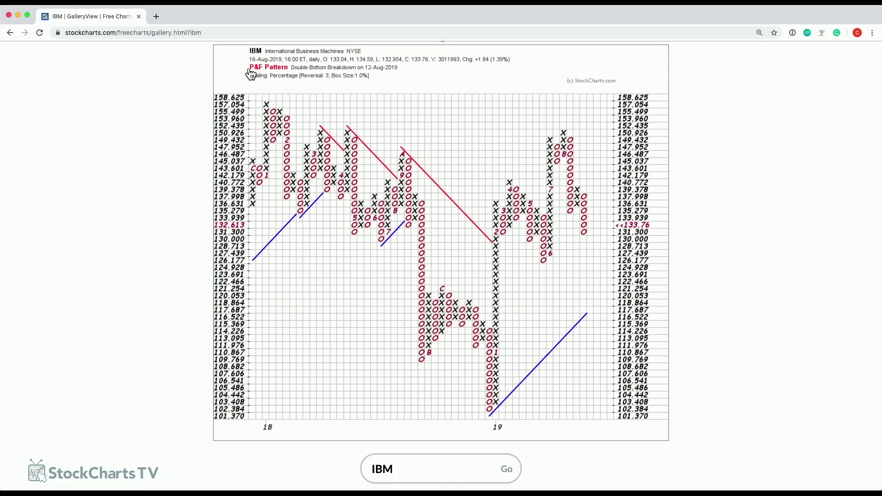
scroll(148, 234, "up", 1)
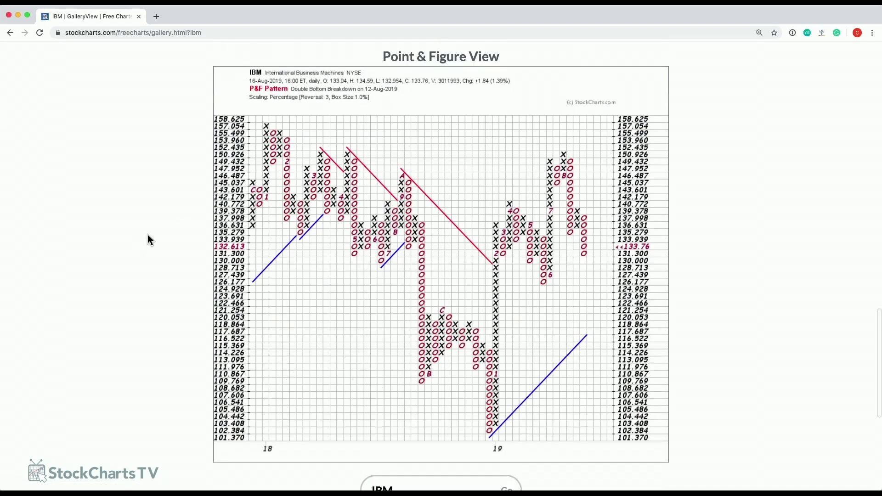
scroll(148, 235, "up", 10)
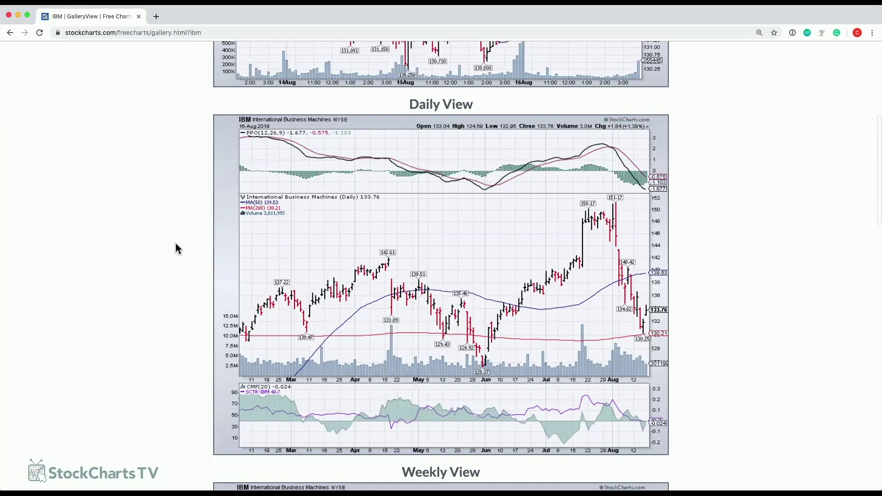
scroll(174, 244, "up", 13)
scroll(169, 246, "down", 3)
scroll(168, 251, "down", 2)
scroll(167, 248, "down", 1)
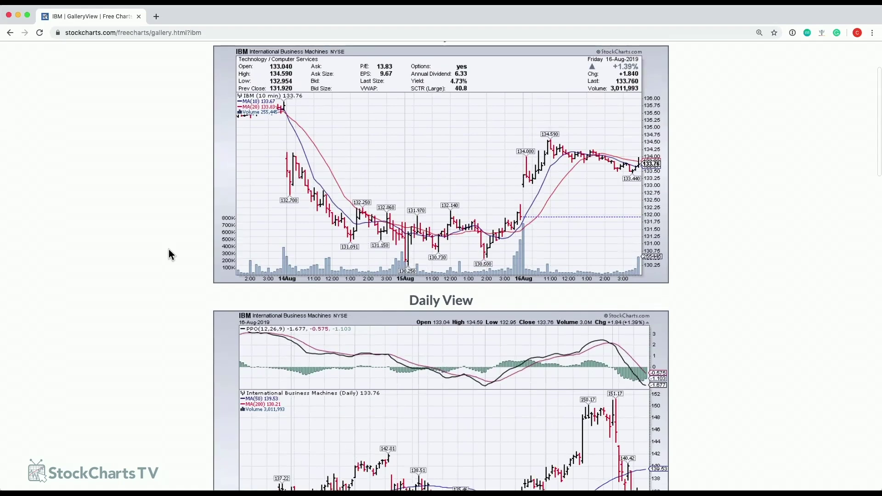
scroll(183, 244, "up", 1)
scroll(183, 244, "up", 1)
scroll(182, 245, "down", 2)
scroll(183, 244, "up", 1)
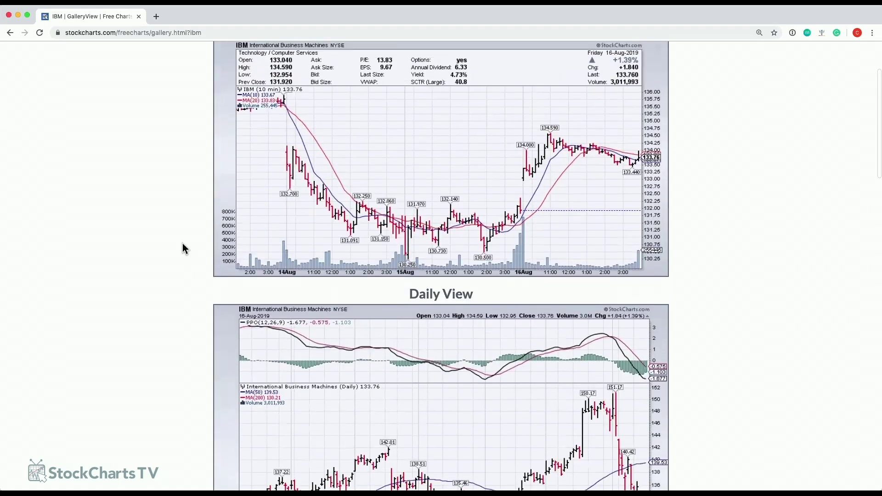
scroll(183, 244, "down", 5)
scroll(183, 243, "down", 15)
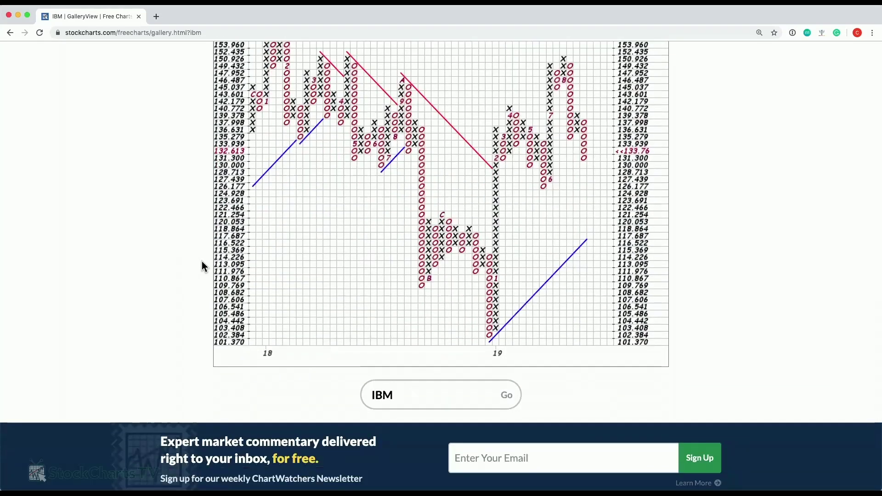
Replace IBM with MSFT in the gallery symbol box and scroll through Microsoft's charts.
left_click_drag(399, 392, 360, 398)
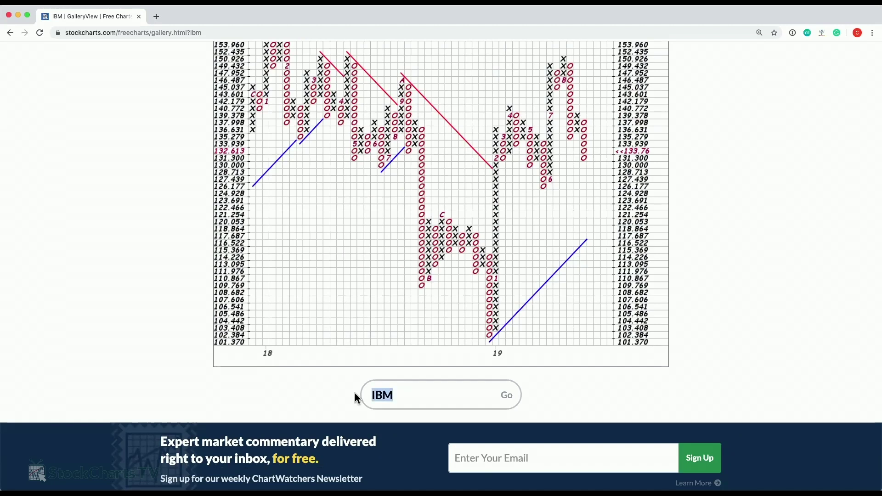
type("MS")
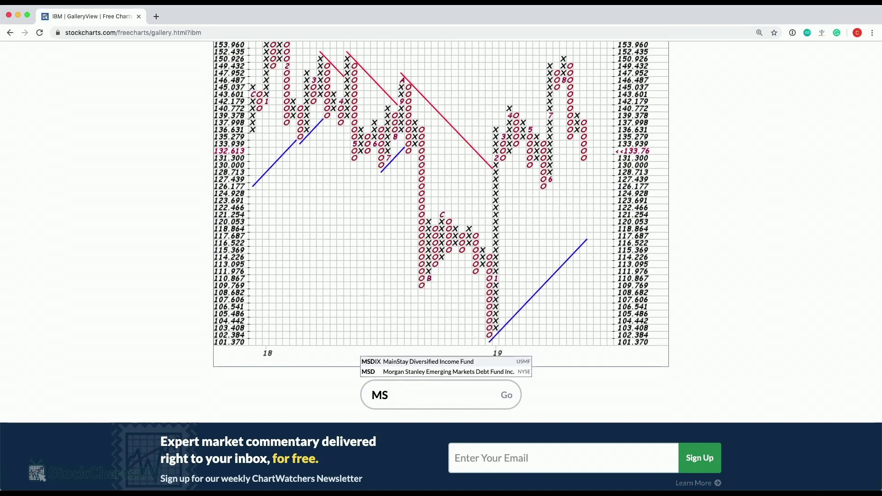
type("VTFT")
key("Return")
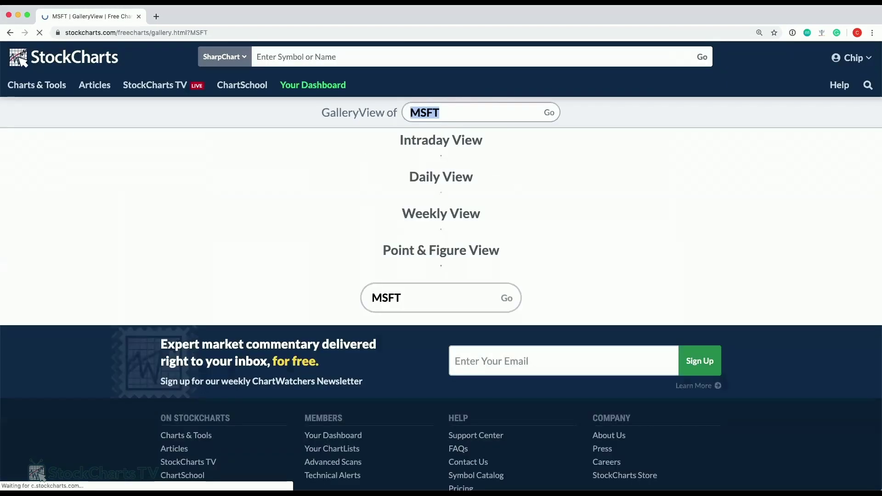
scroll(141, 235, "down", 20)
scroll(141, 237, "down", 8)
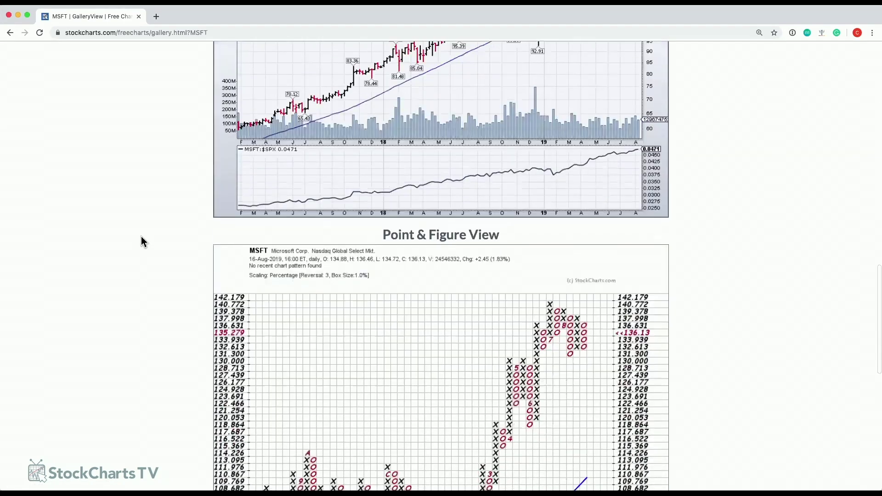
scroll(141, 237, "up", 20)
scroll(141, 241, "up", 3)
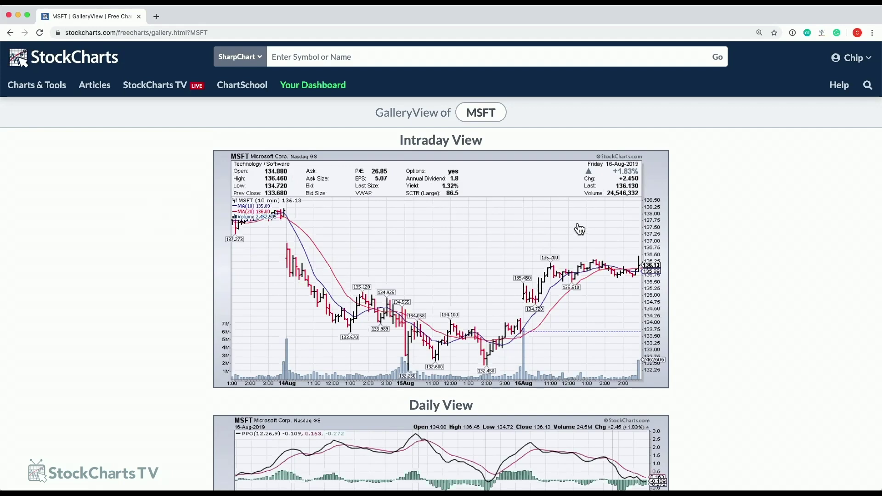
scroll(528, 218, "down", 3)
scroll(528, 218, "down", 8)
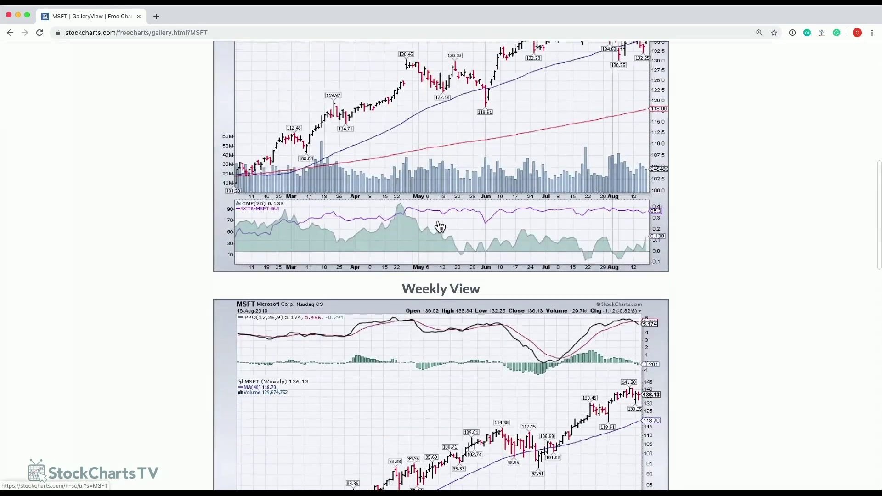
Open MSFT's Daily View chart as a SharpChart and focus the top ticker search box.
left_click(444, 187)
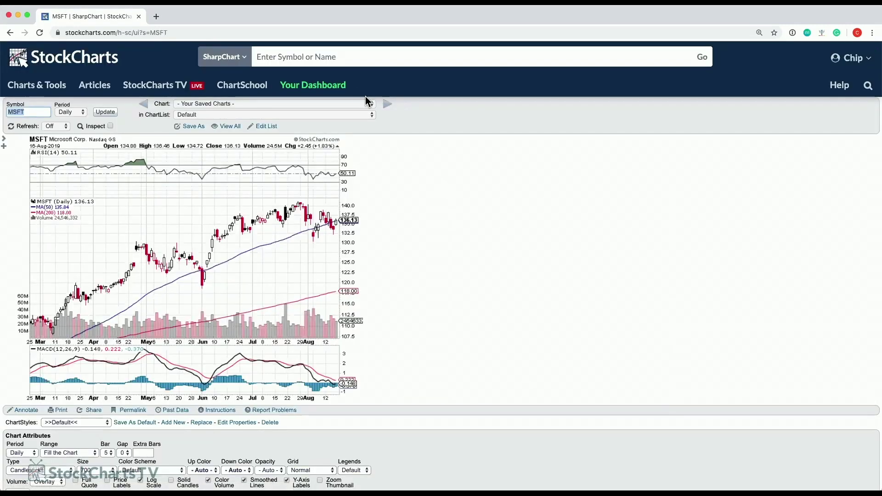
left_click(365, 57)
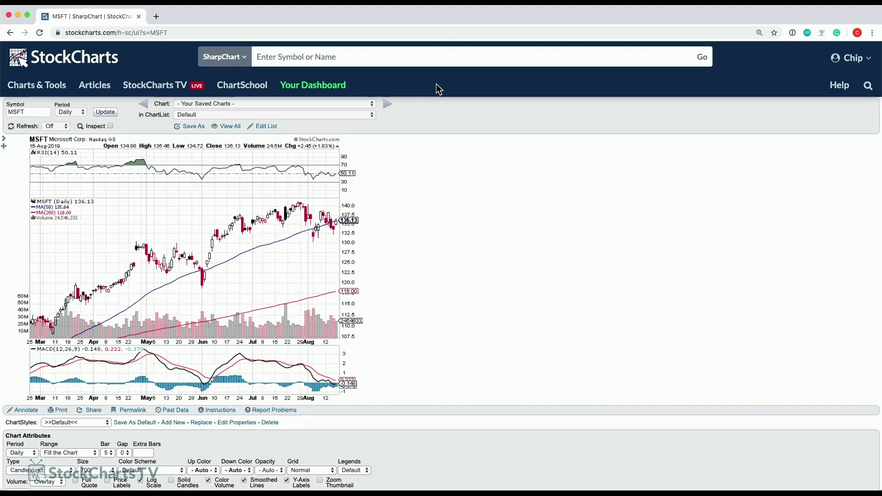
Search 'JN' and load the Johnson & Johnson (JNJ) chart.
type("JNJ")
key("Return")
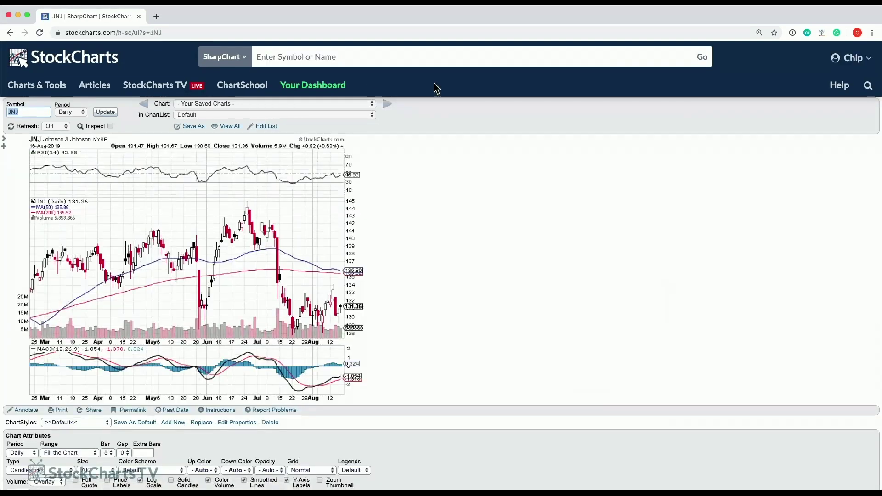
scroll(238, 314, "down", 2)
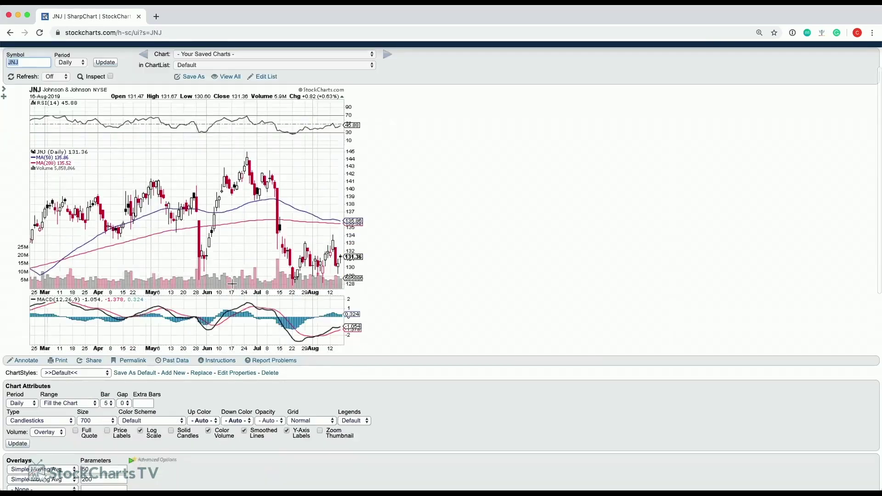
scroll(207, 217, "up", 1)
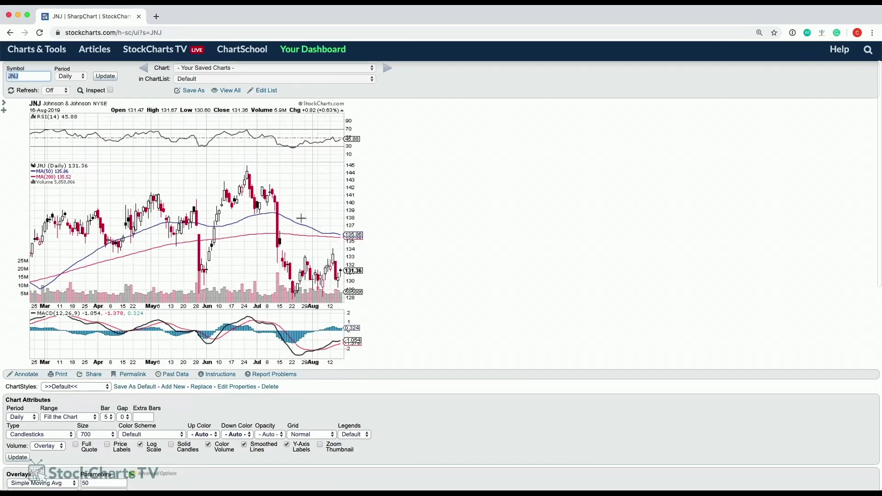
scroll(473, 201, "up", 1)
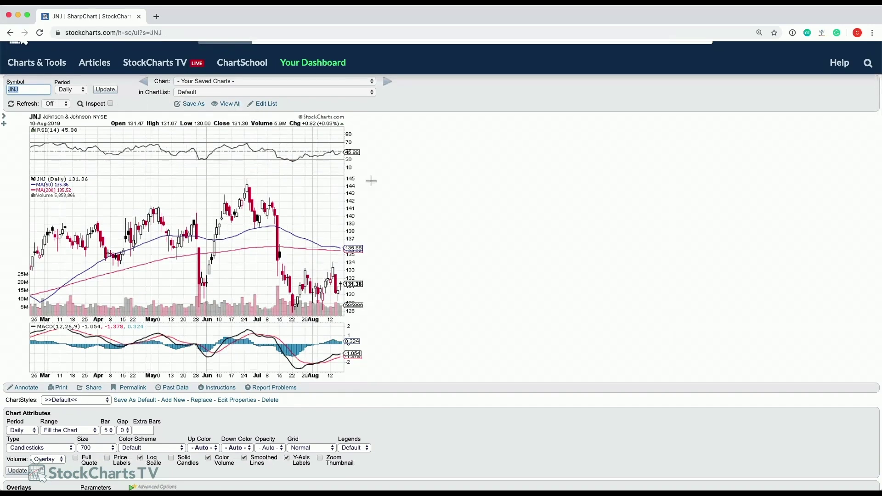
scroll(414, 186, "up", 1)
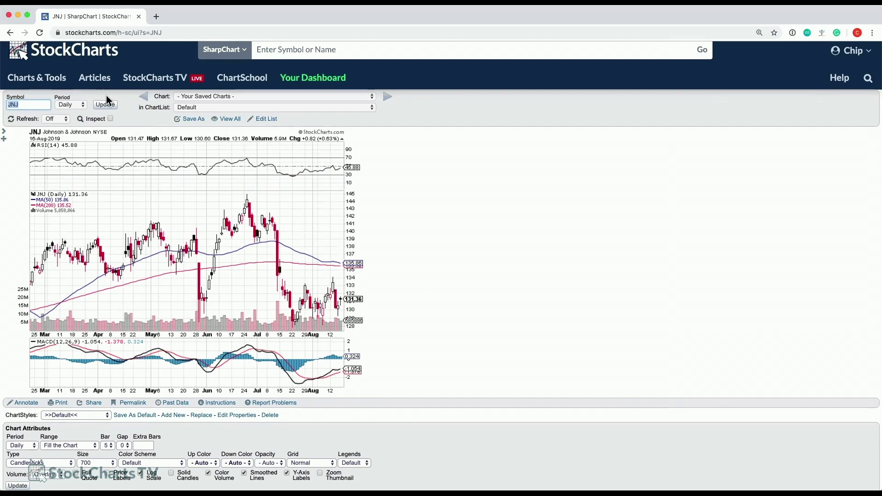
Keep the JNJ chart period at Daily and update the chart.
left_click(36, 103)
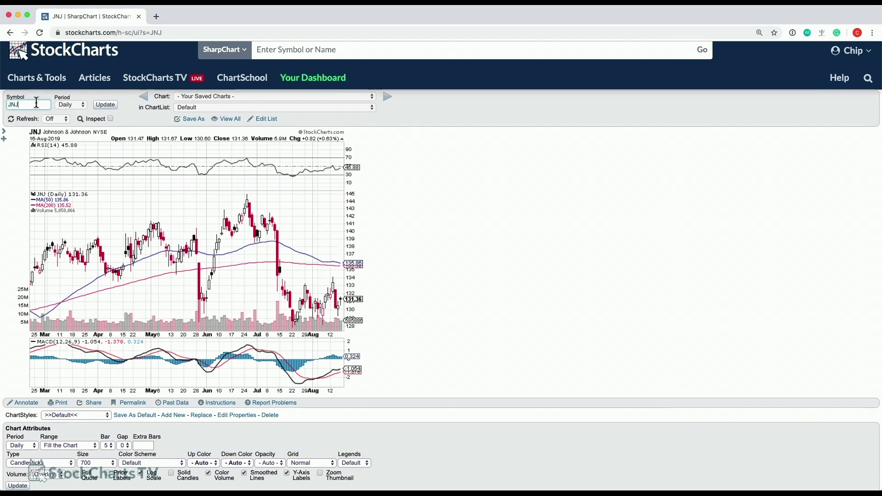
left_click(74, 106)
left_click(73, 105)
left_click(105, 105)
scroll(419, 240, "down", 5)
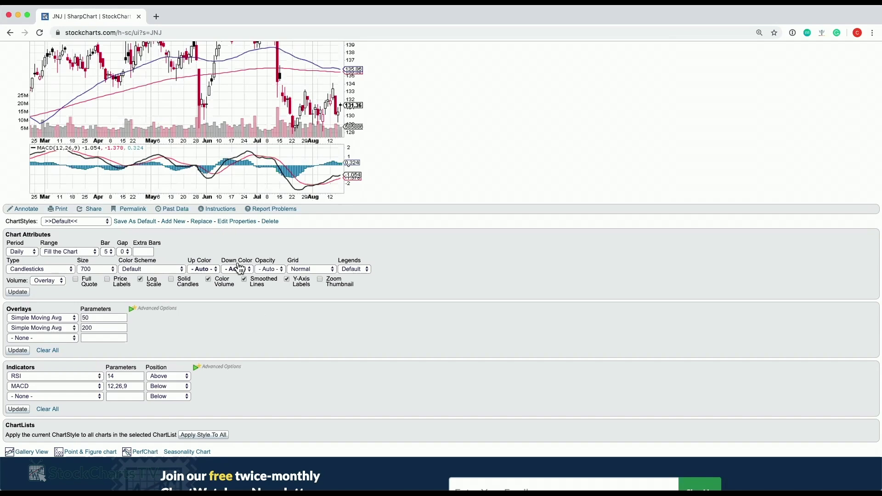
scroll(178, 107, "up", 2)
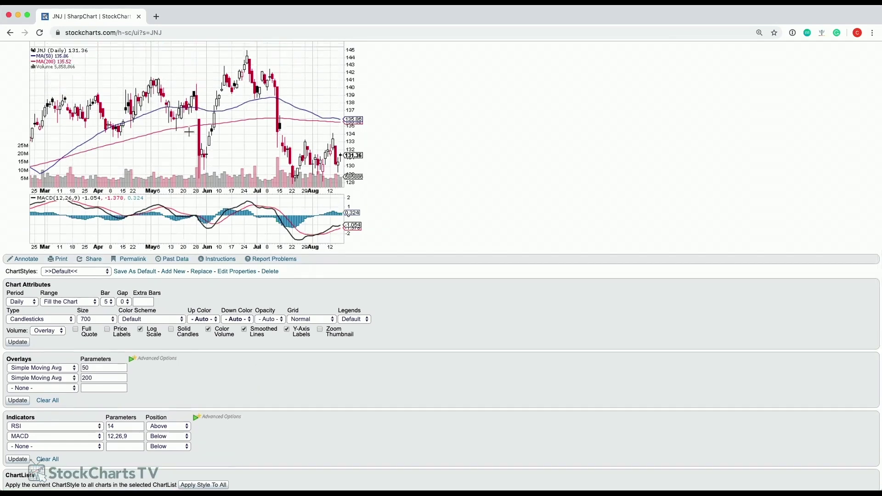
scroll(216, 140, "down", 5)
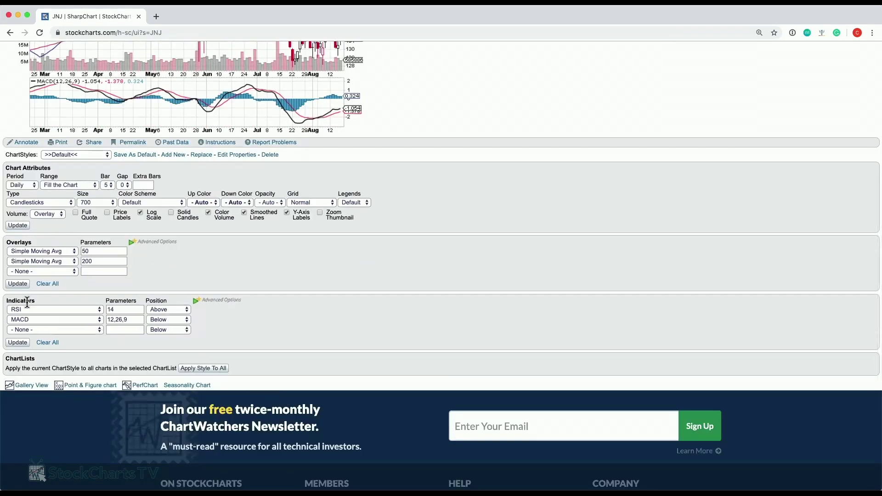
scroll(301, 220, "up", 6)
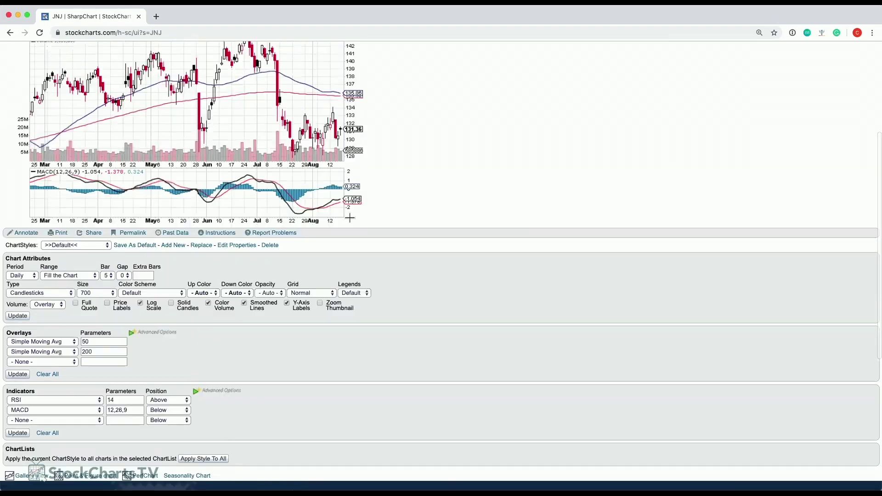
scroll(318, 252, "up", 1)
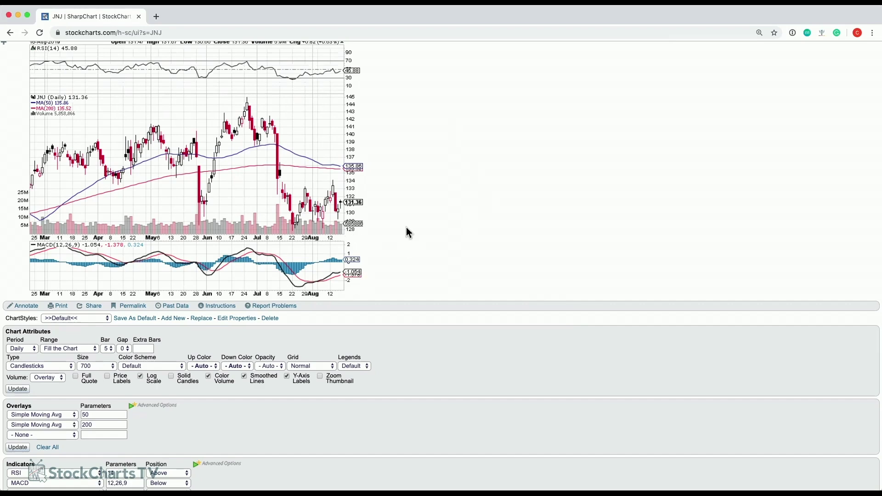
scroll(406, 227, "down", 3)
scroll(360, 243, "up", 3)
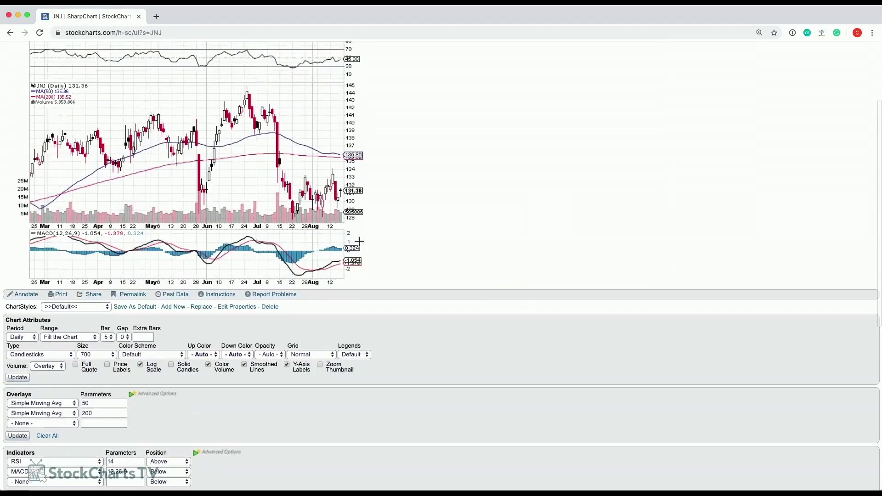
scroll(360, 241, "up", 3)
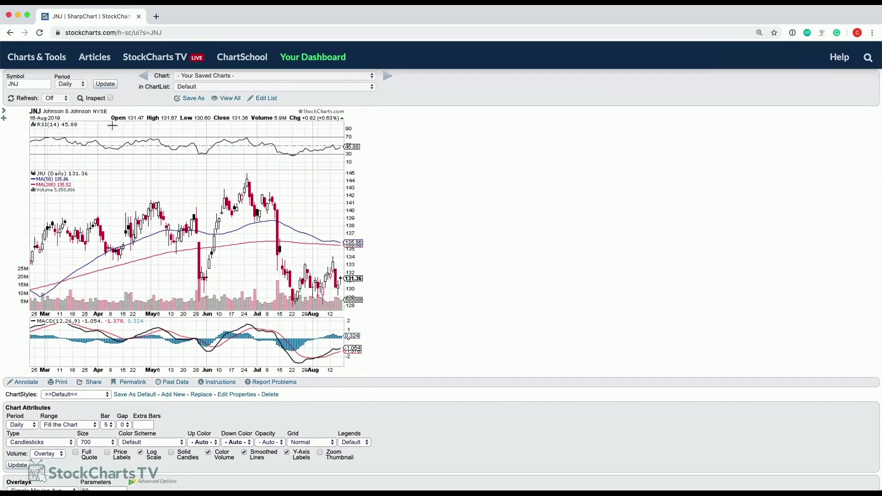
scroll(151, 256, "down", 3)
scroll(151, 256, "down", 1)
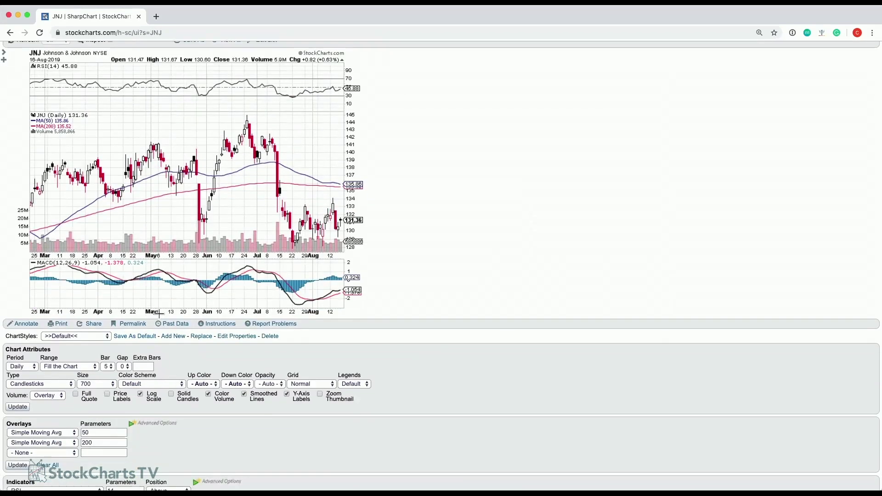
scroll(159, 371, "down", 3)
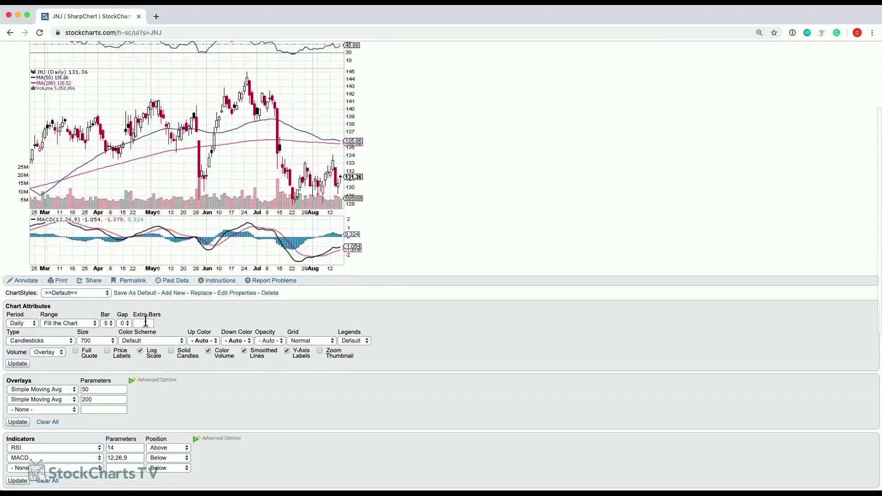
scroll(199, 396, "down", 2)
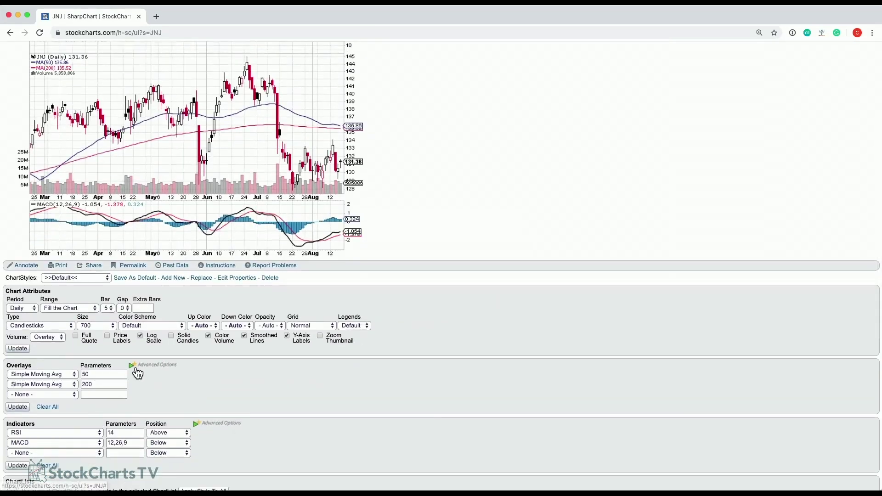
Expand Advanced Options for Overlays and Indicators to show Style, Color, Opacity and Height columns.
scroll(241, 360, "down", 4)
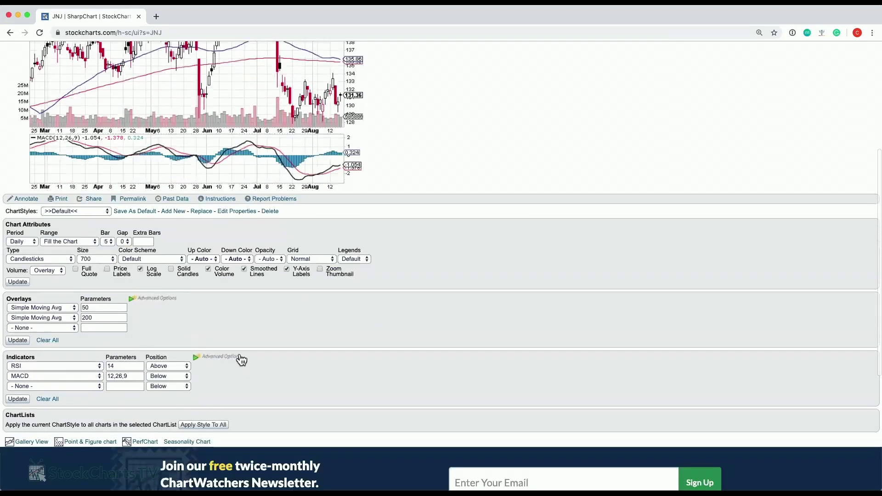
left_click(133, 301)
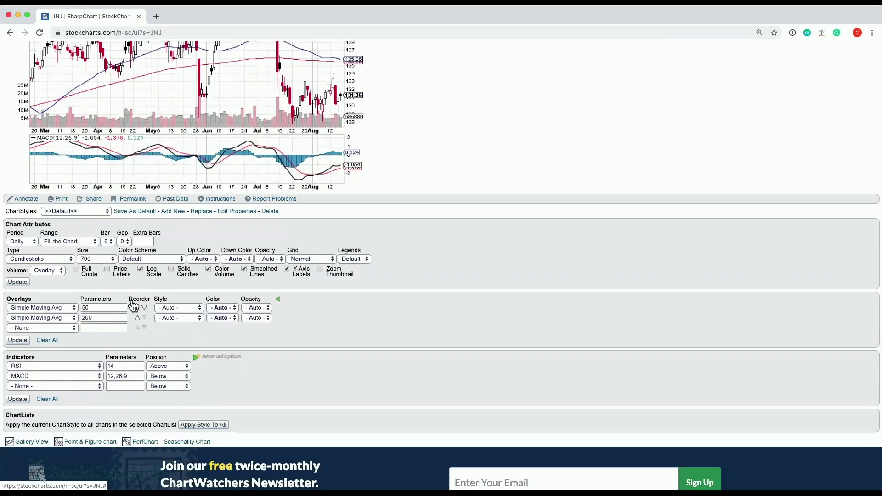
left_click(196, 359)
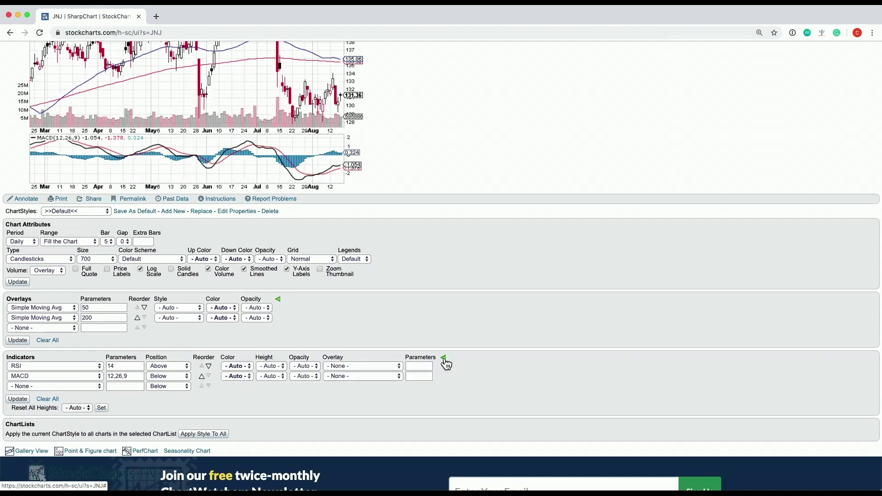
left_click(444, 360)
left_click(278, 302)
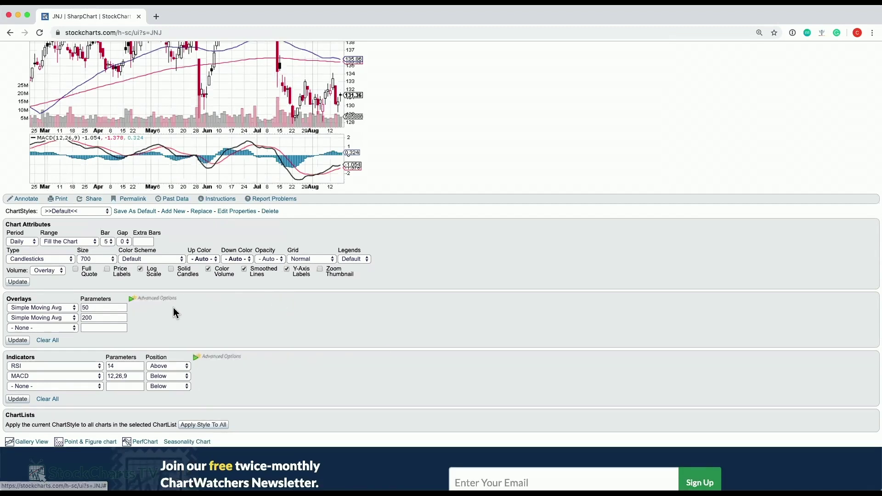
left_click(132, 301)
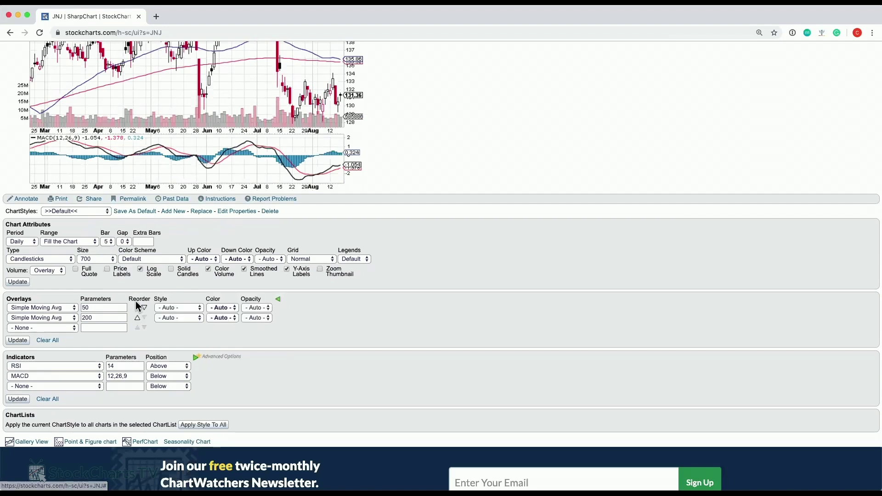
left_click(196, 358)
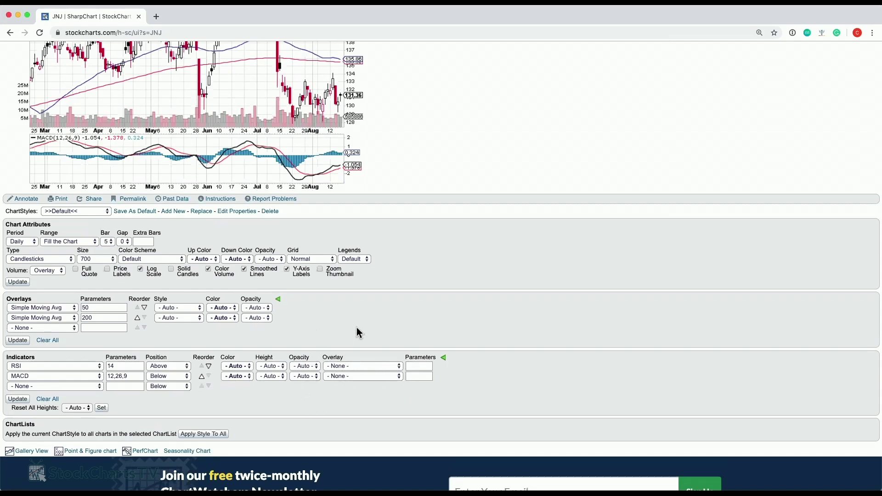
scroll(423, 307, "up", 5)
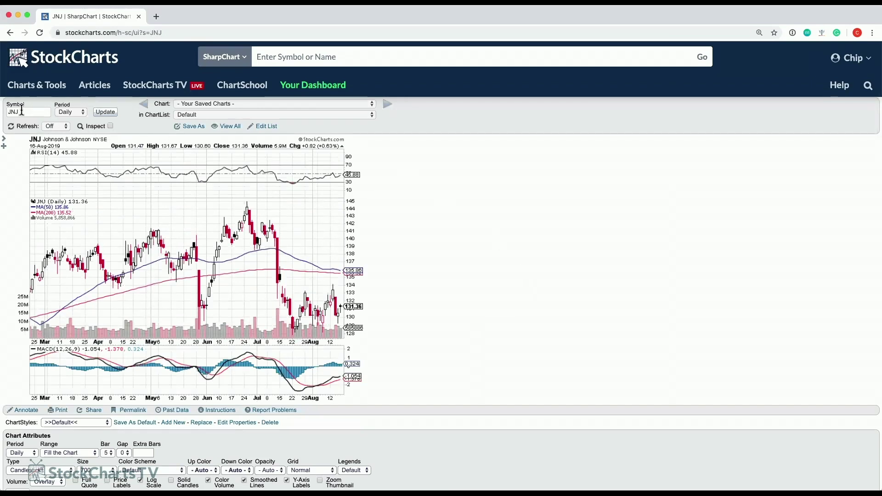
double_click(25, 110)
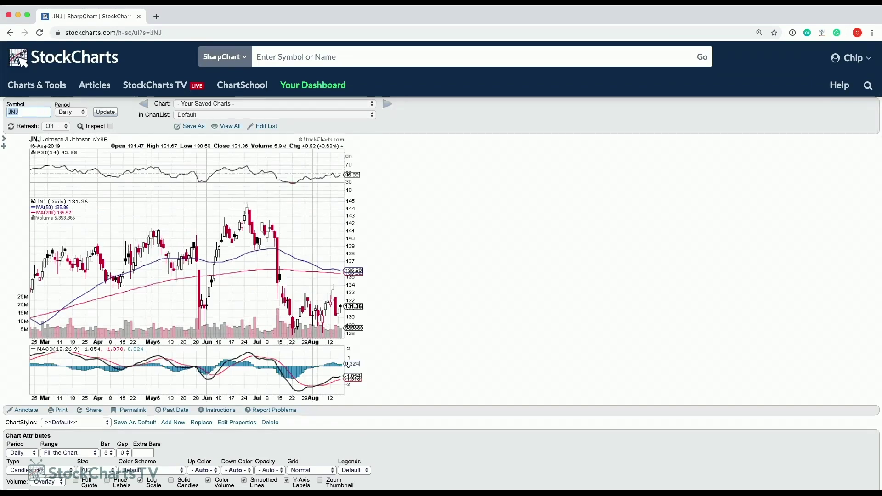
left_click(57, 113)
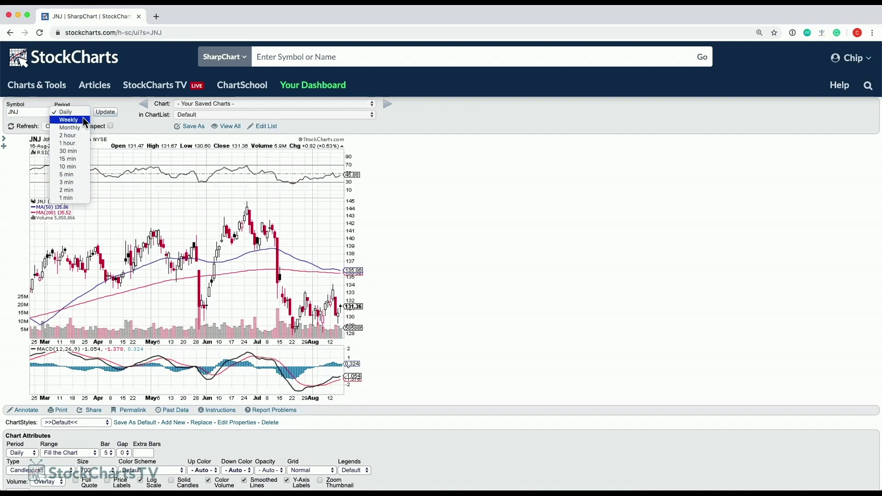
left_click(475, 185)
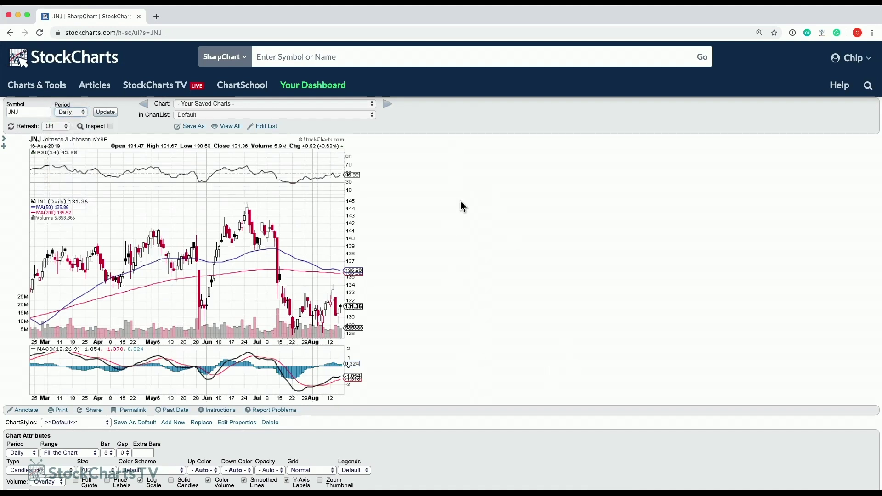
left_click(72, 113)
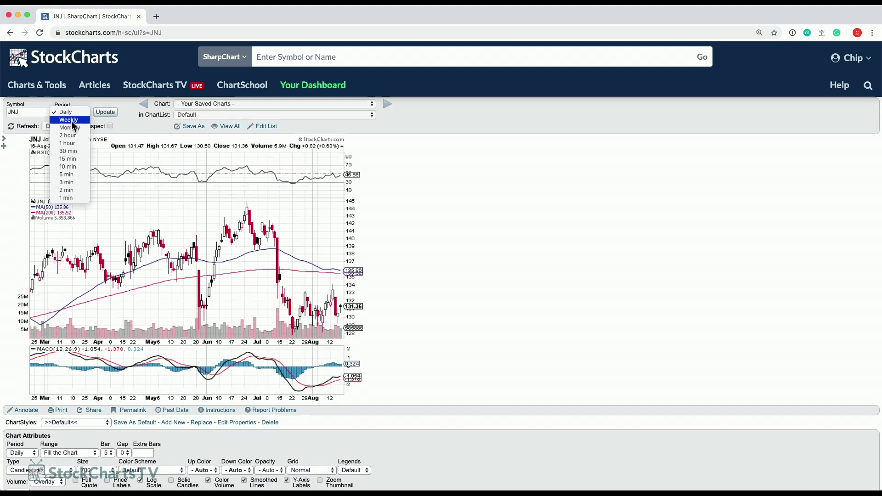
left_click(436, 191)
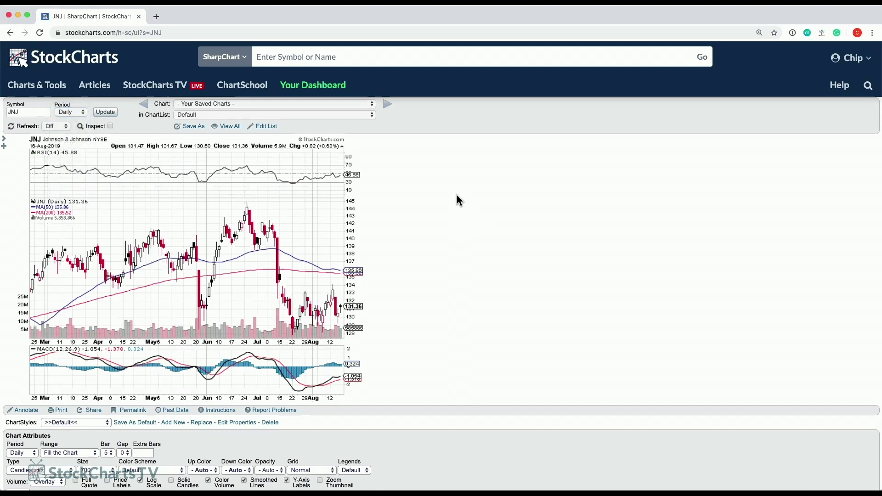
scroll(469, 195, "down", 1)
scroll(468, 197, "up", 1)
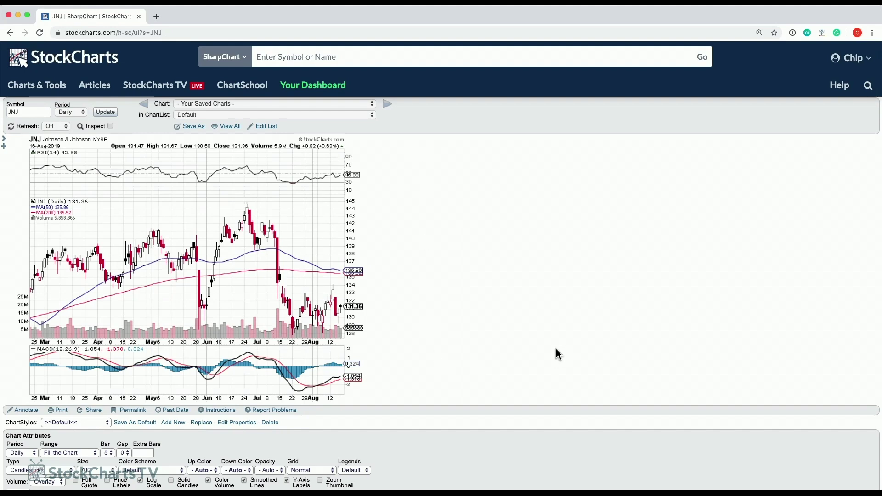
left_click(73, 112)
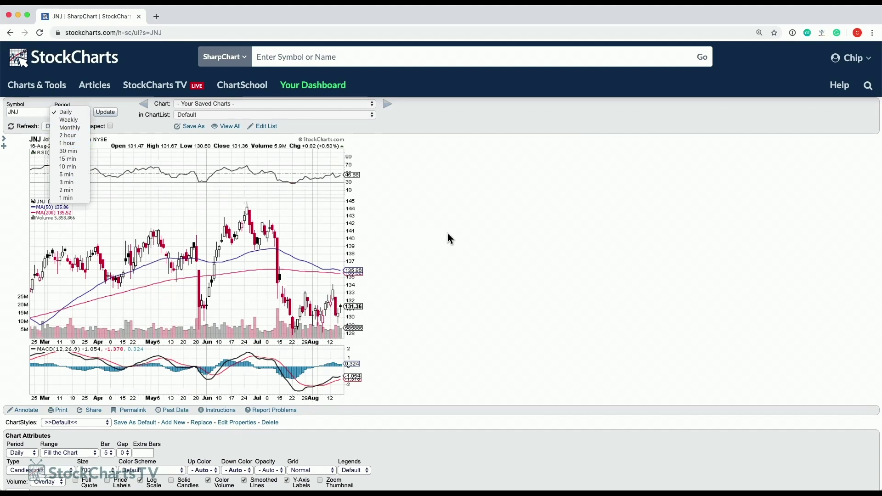
left_click(469, 229)
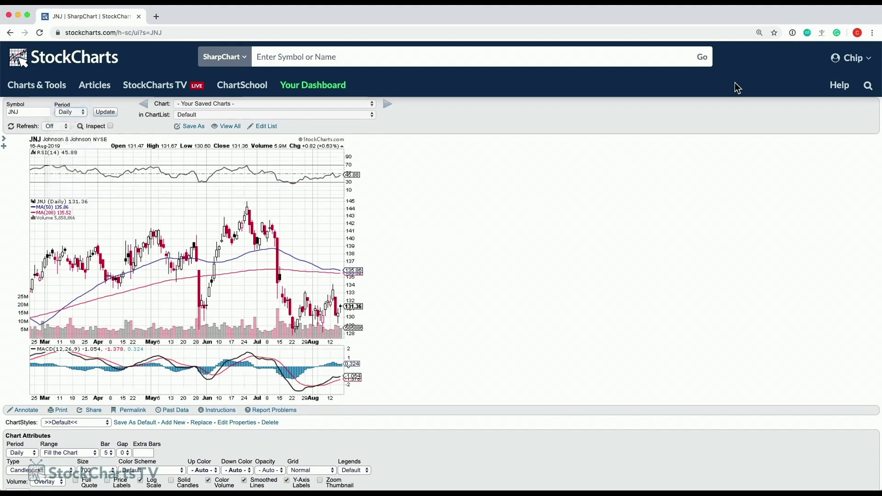
left_click(867, 62)
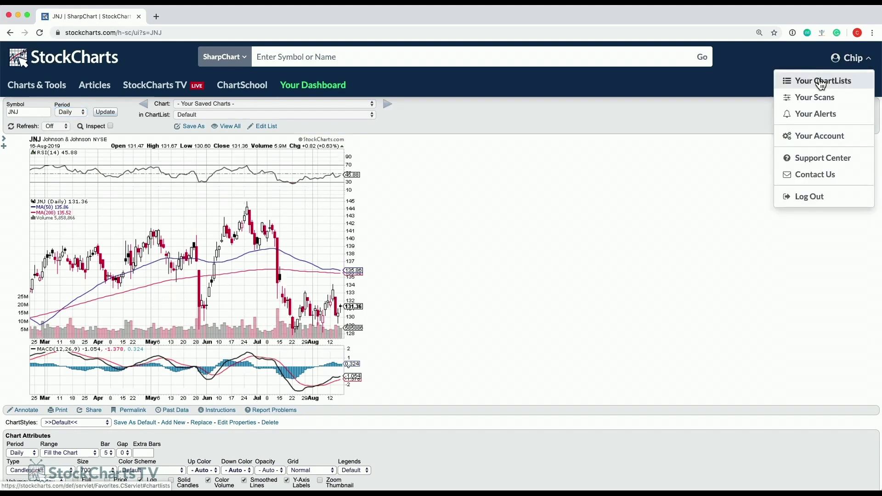
left_click(809, 258)
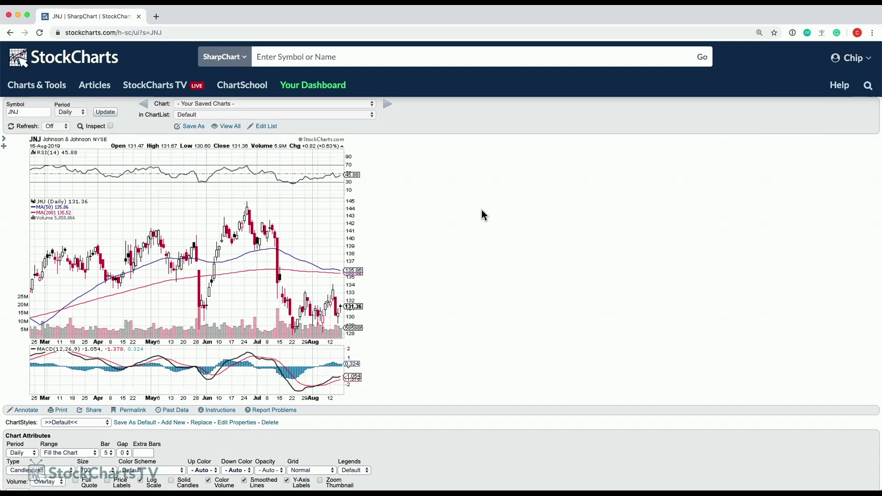
scroll(481, 211, "down", 2)
scroll(476, 210, "down", 5)
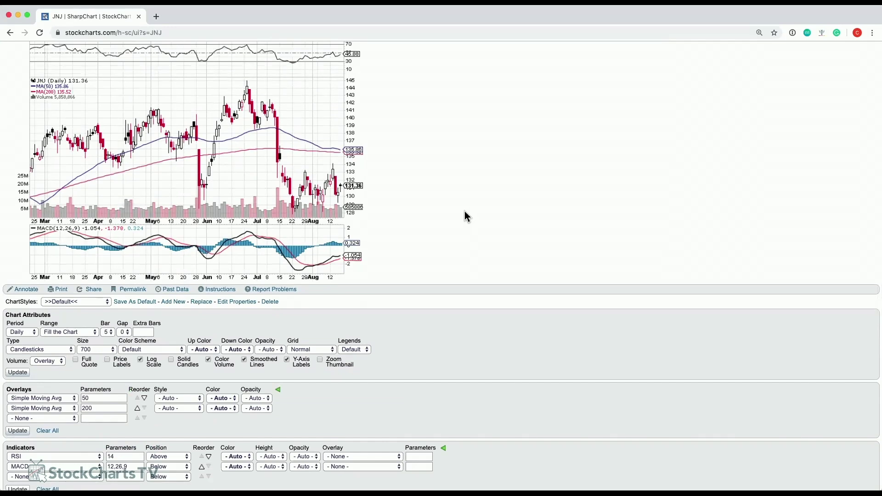
scroll(453, 202, "up", 5)
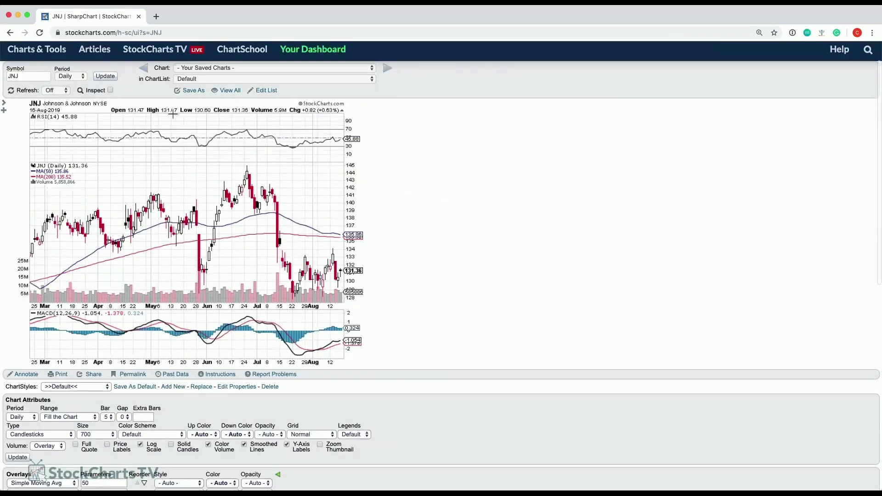
left_click(56, 91)
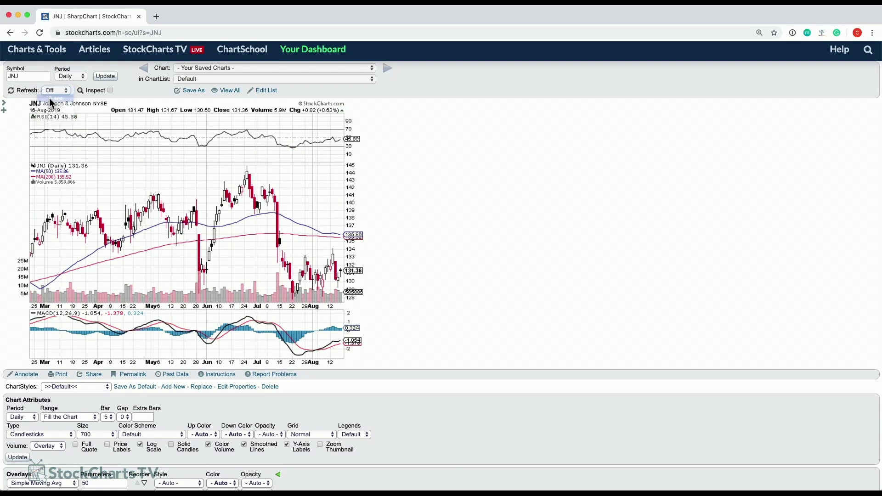
left_click(49, 98)
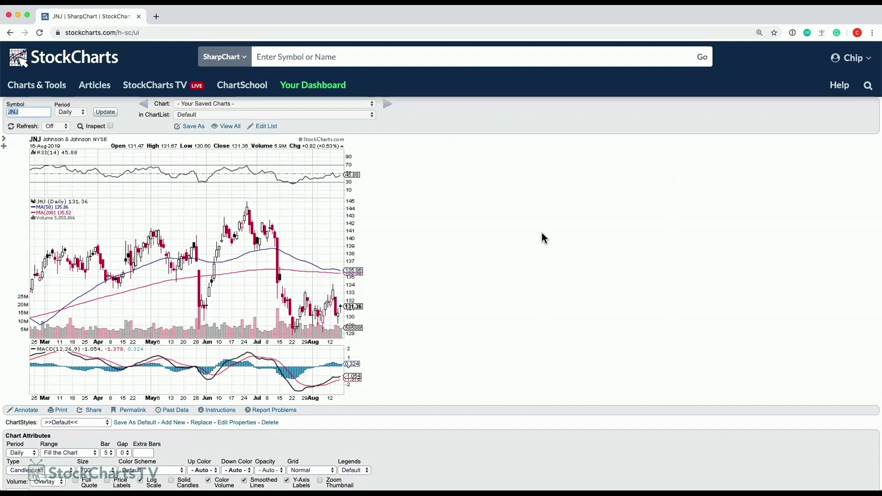
left_click(58, 126)
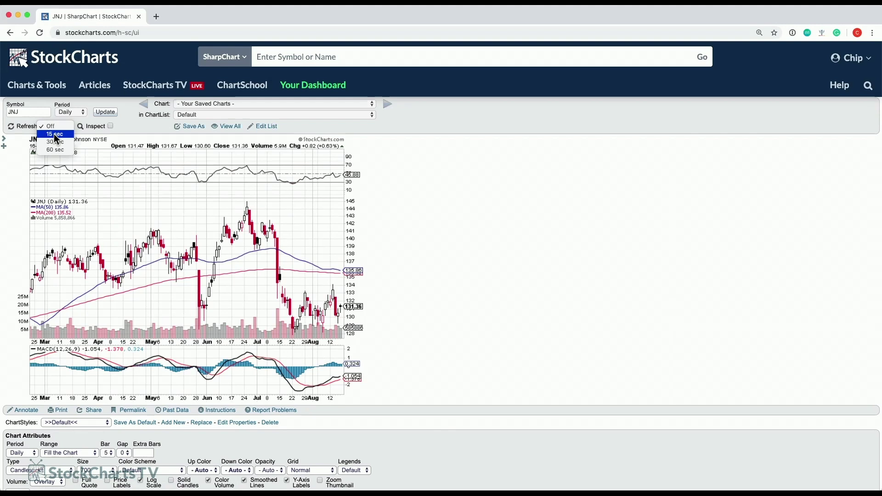
left_click(448, 206)
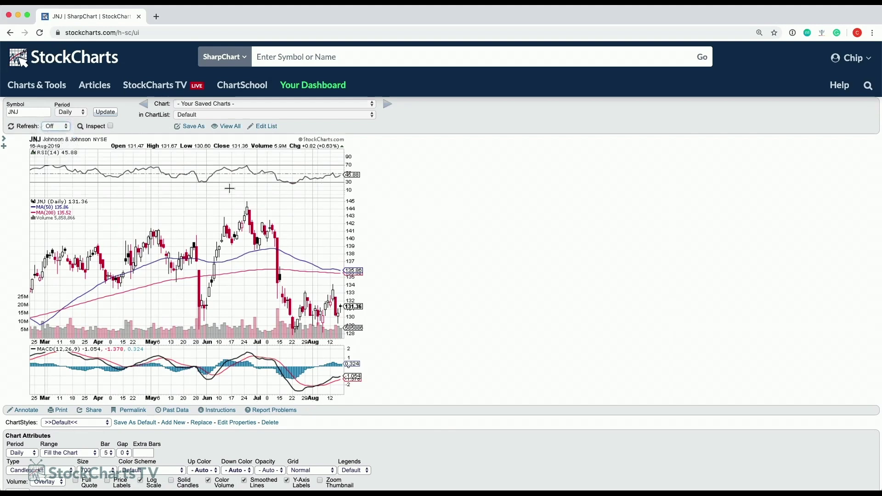
left_click(105, 113)
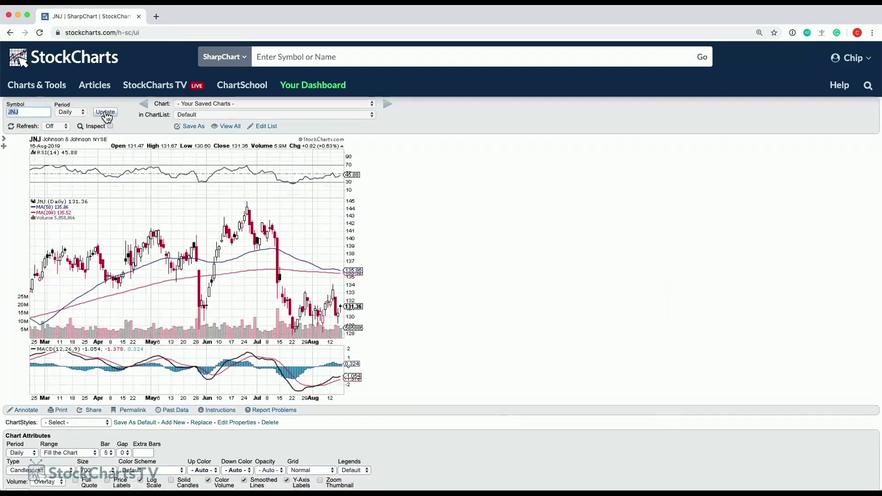
left_click(105, 113)
left_click(106, 114)
Switch on Inspect mode on the JNJ chart to read bar values.
left_click(109, 126)
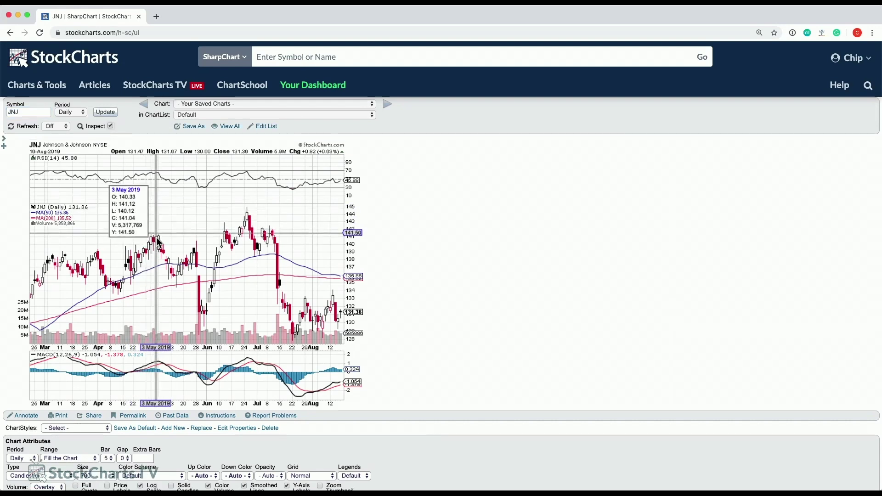
left_click(109, 126)
left_click(109, 126)
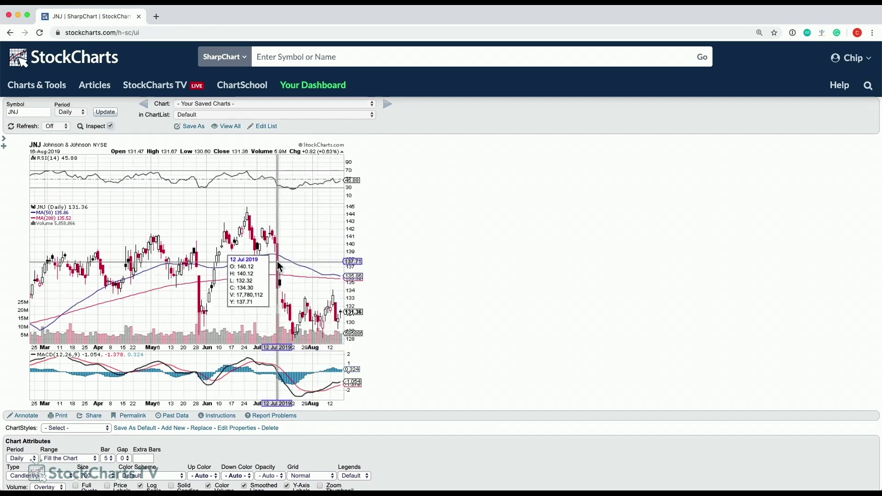
left_click(111, 126)
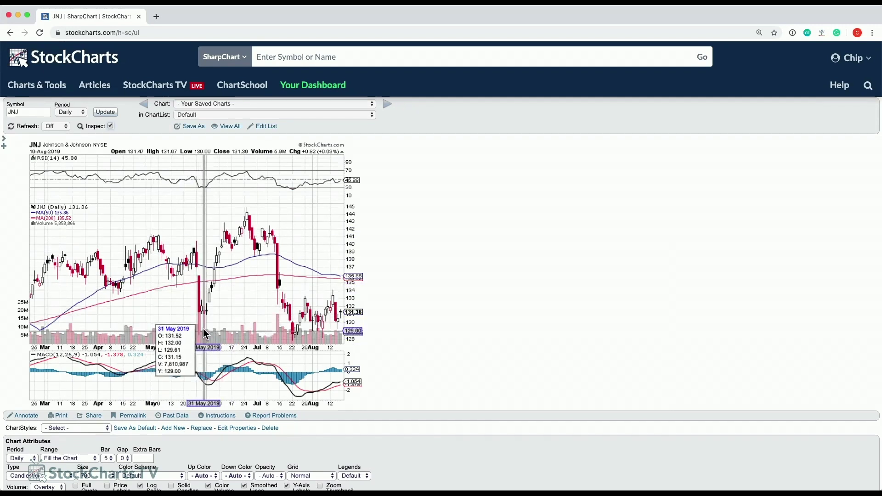
Measure bars from 30 May to 21 Jun, the rise to 145.05, and a 66-bar span, then turn Inspect off.
mouse_move(203, 323)
left_mouse_down()
mouse_move(238, 273)
mouse_move(243, 238)
left_mouse_up()
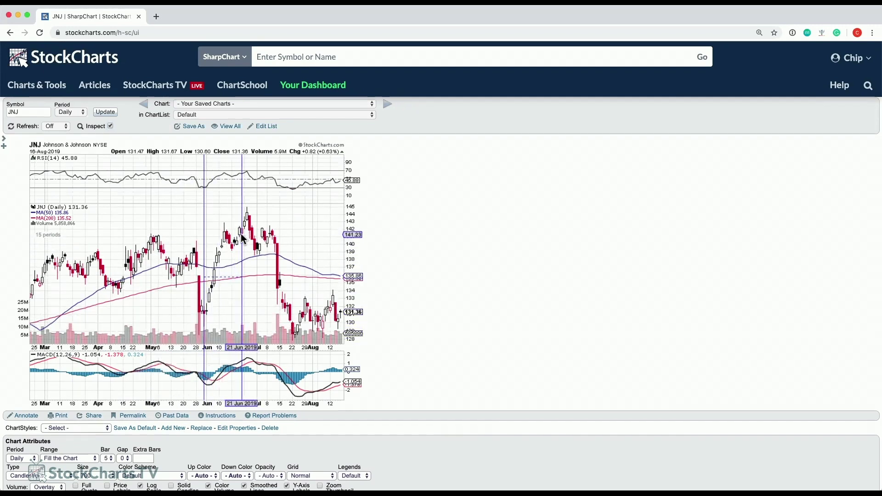
left_click_drag(204, 324, 199, 206)
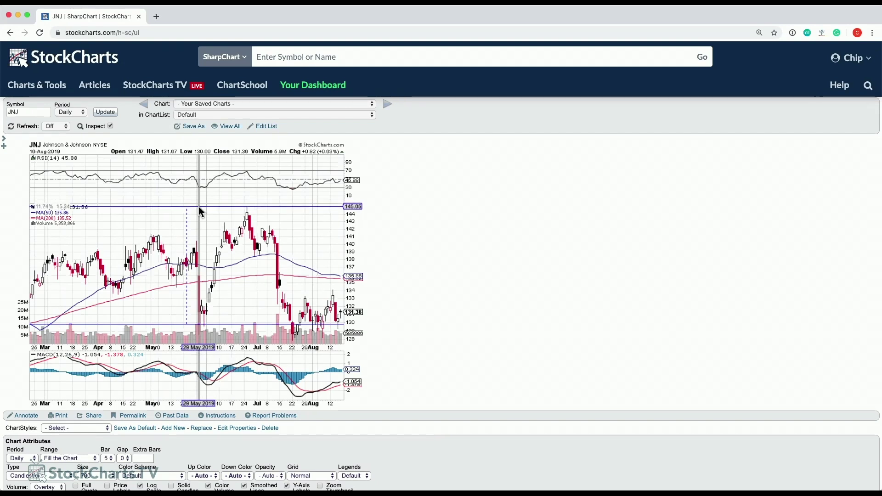
left_click_drag(199, 206, 198, 206)
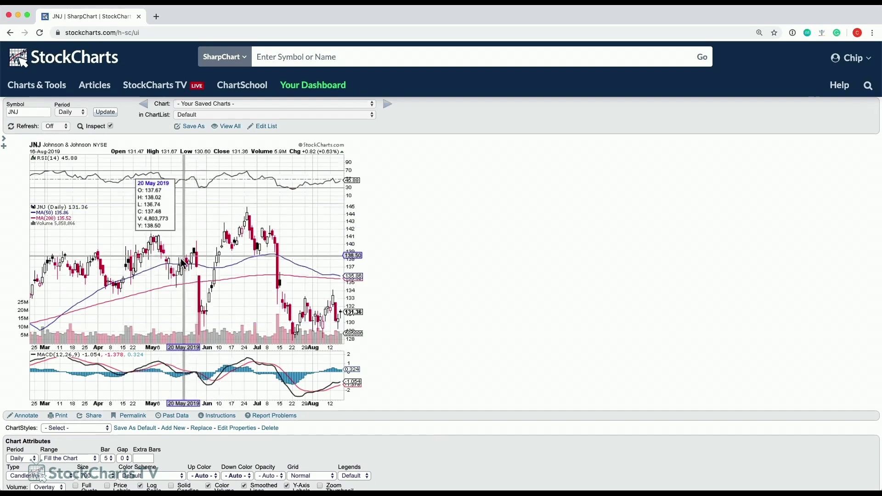
left_click_drag(126, 275, 286, 259)
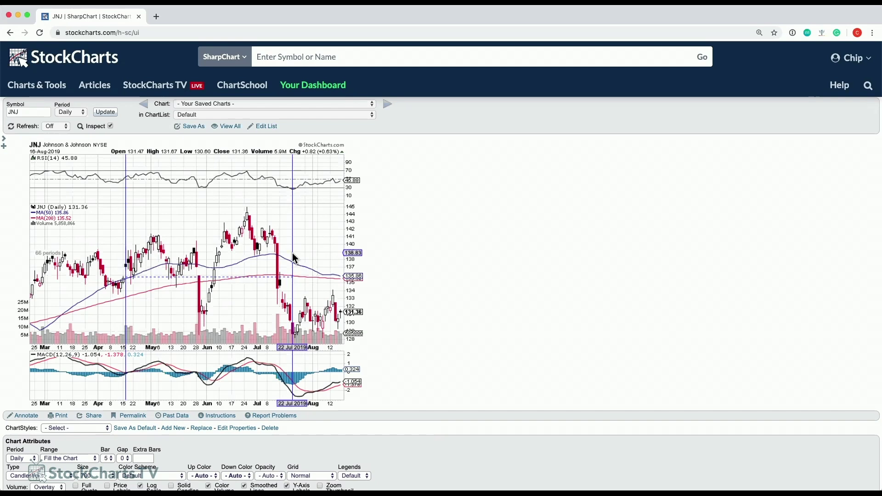
left_click(261, 250)
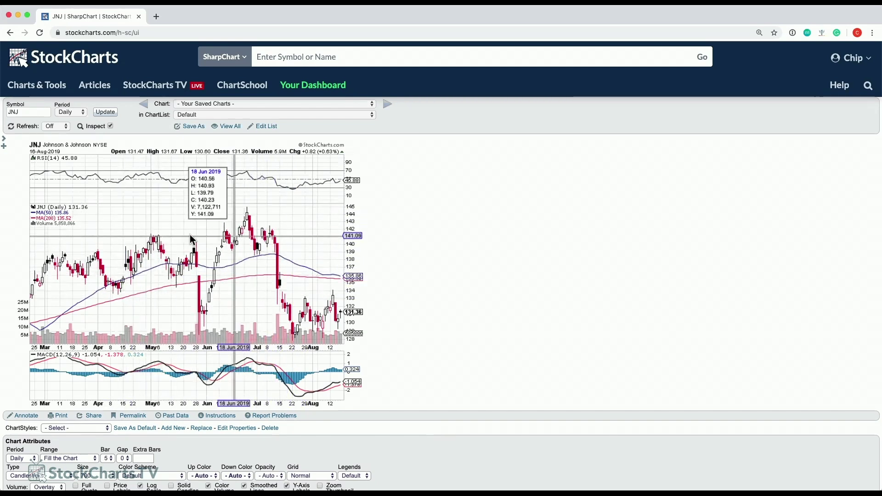
left_click(111, 126)
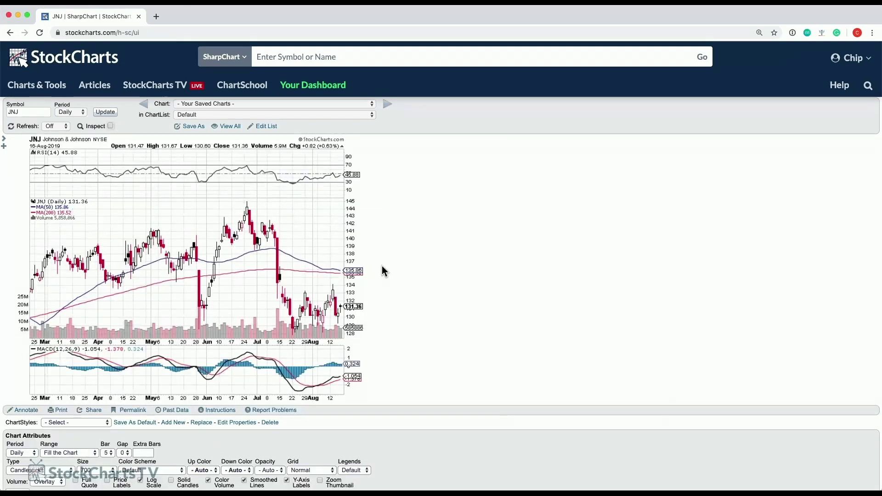
Change the Chart Attributes color scheme from Default to Murphy.
scroll(462, 288, "down", 5)
scroll(463, 294, "down", 1)
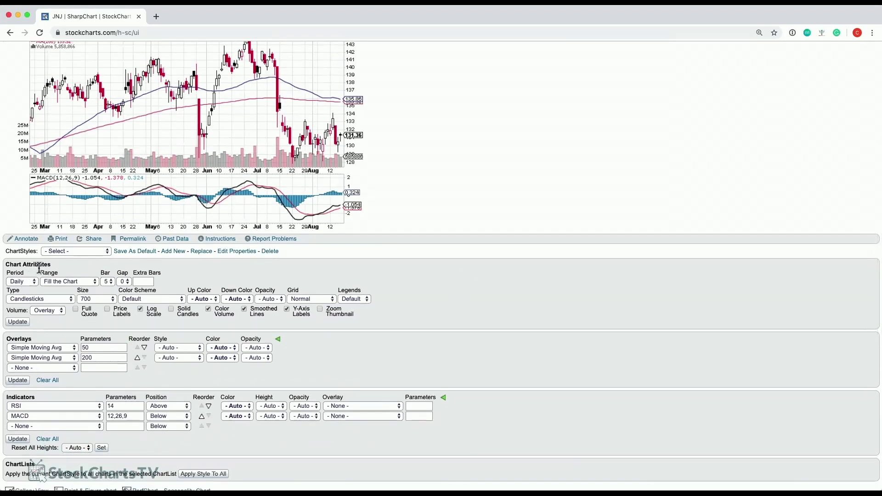
left_click(149, 299)
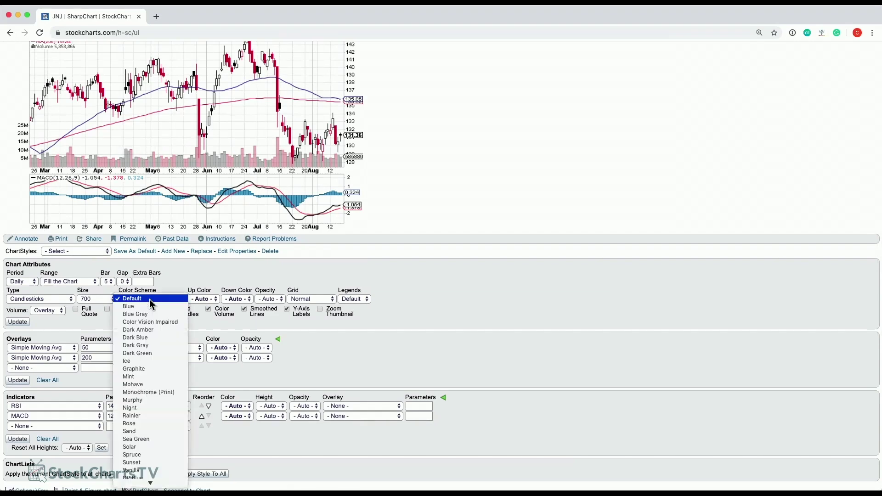
left_click(156, 400)
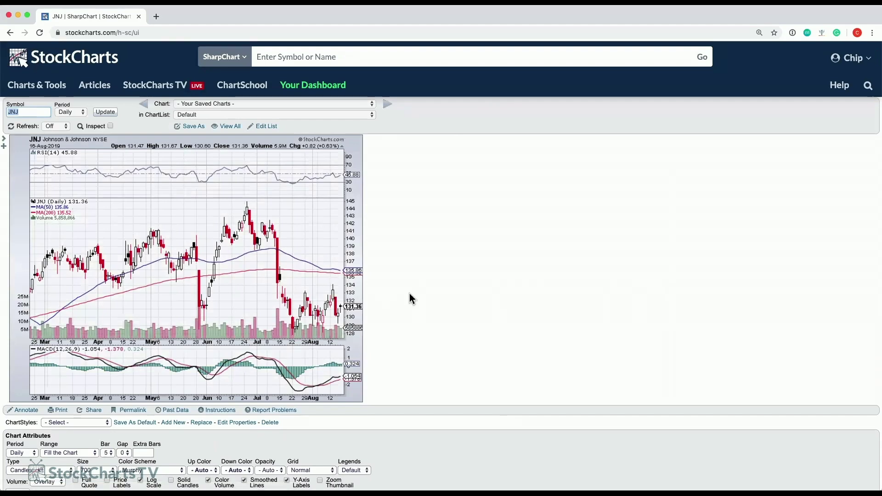
scroll(400, 297, "down", 3)
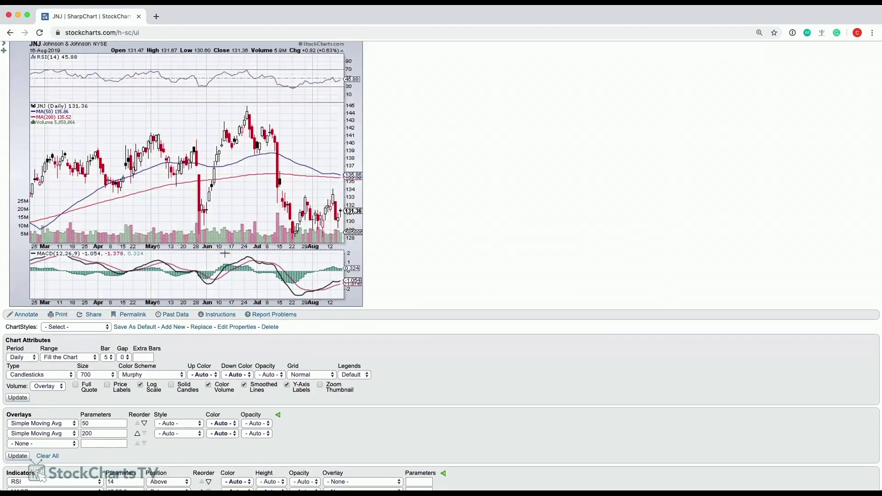
scroll(216, 267, "up", 1)
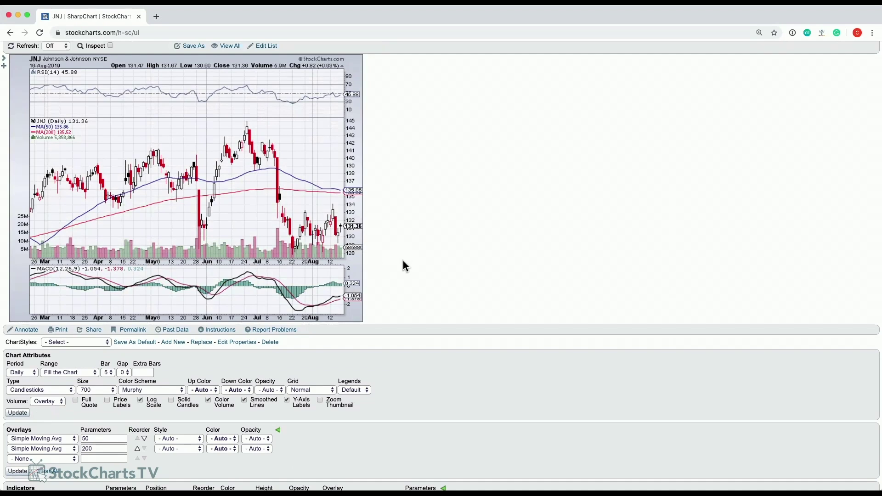
Change the chart size from 700 to 1600 and redraw the JNJ chart.
left_click(97, 392)
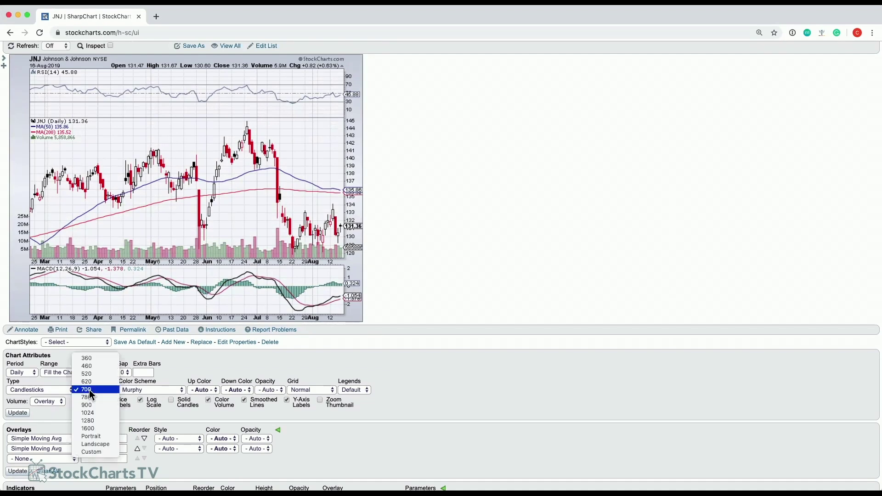
left_click(91, 432)
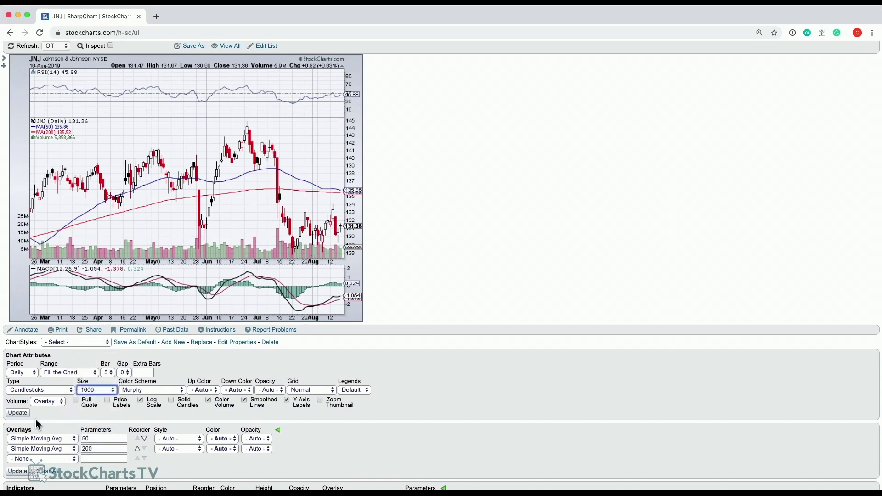
left_click(18, 414)
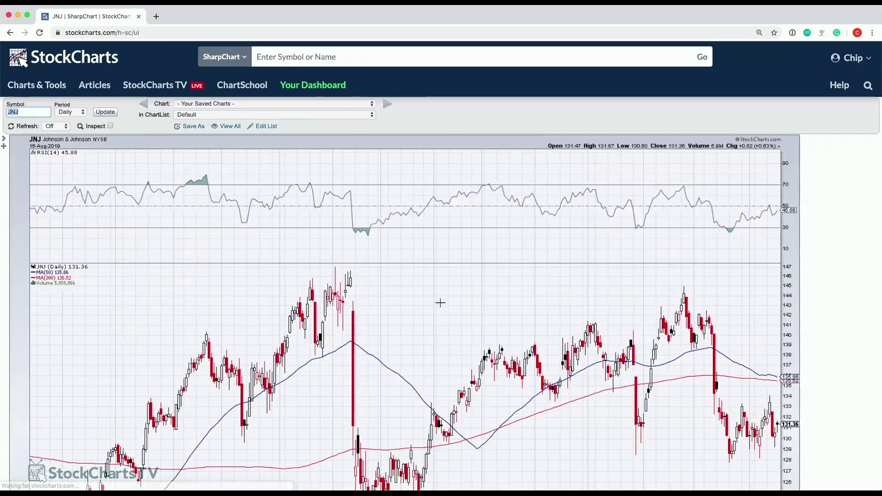
scroll(425, 317, "down", 10)
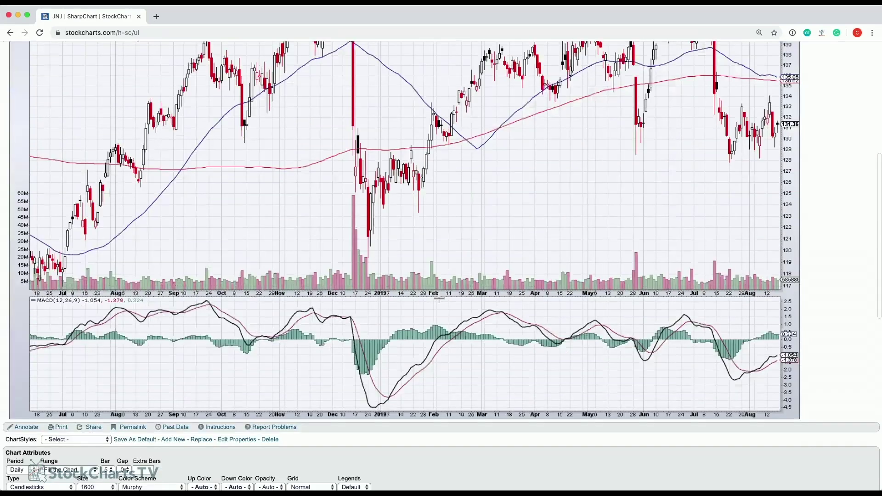
scroll(439, 298, "down", 5)
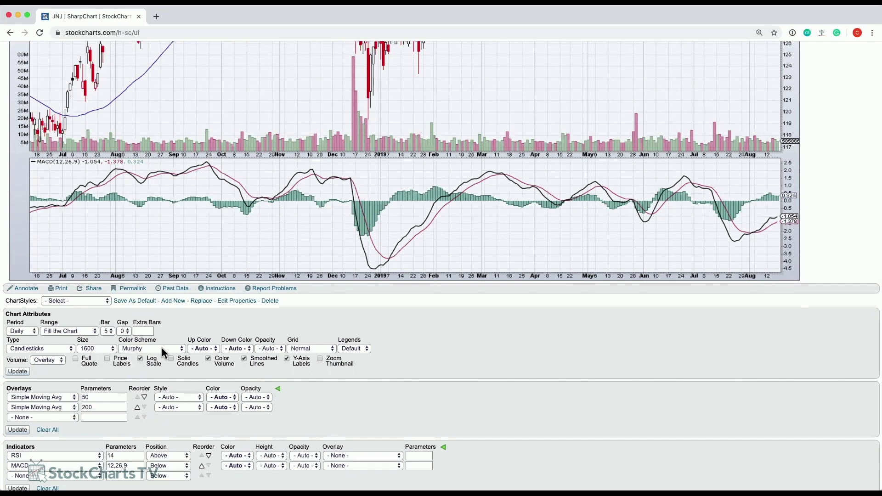
scroll(331, 381, "down", 3)
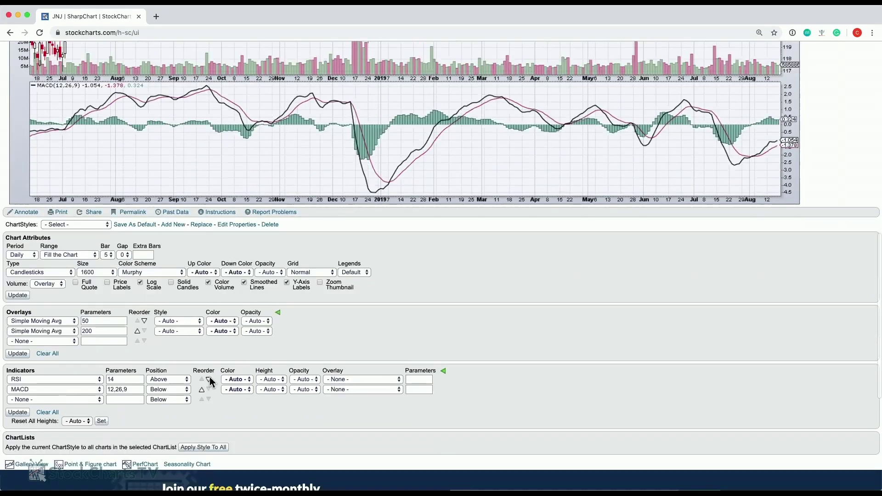
scroll(38, 337, "down", 1)
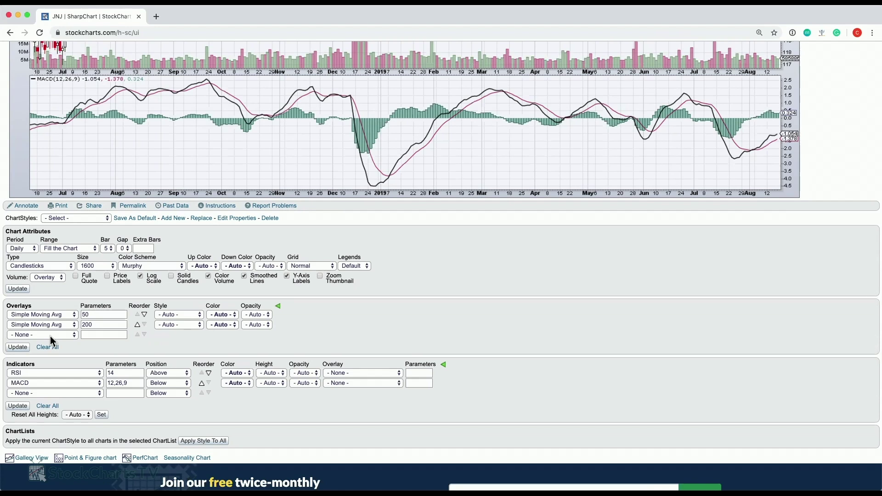
Set the empty overlay slot to Bollinger Bands (20,2) and redraw the JNJ chart.
left_click(44, 336)
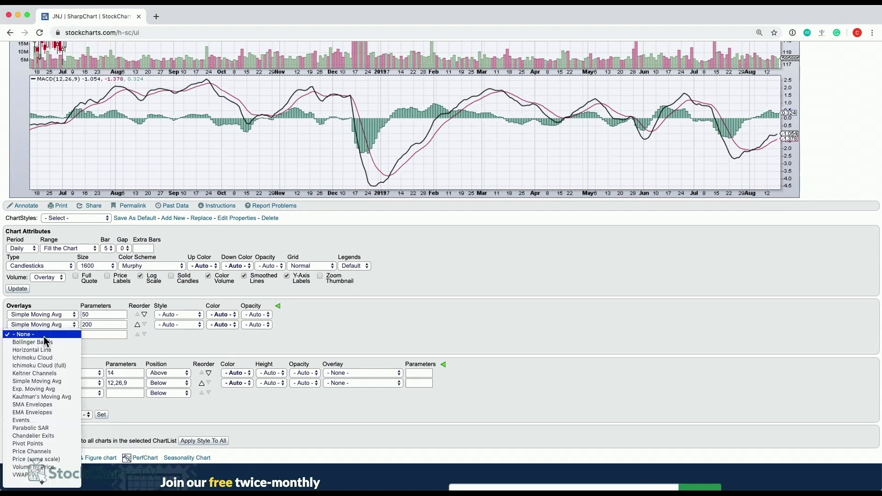
key("Return")
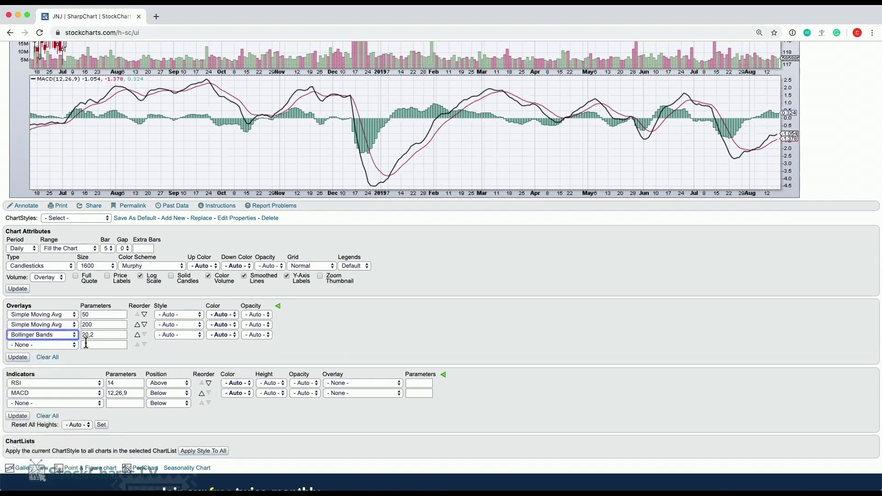
double_click(18, 363)
left_click(20, 358)
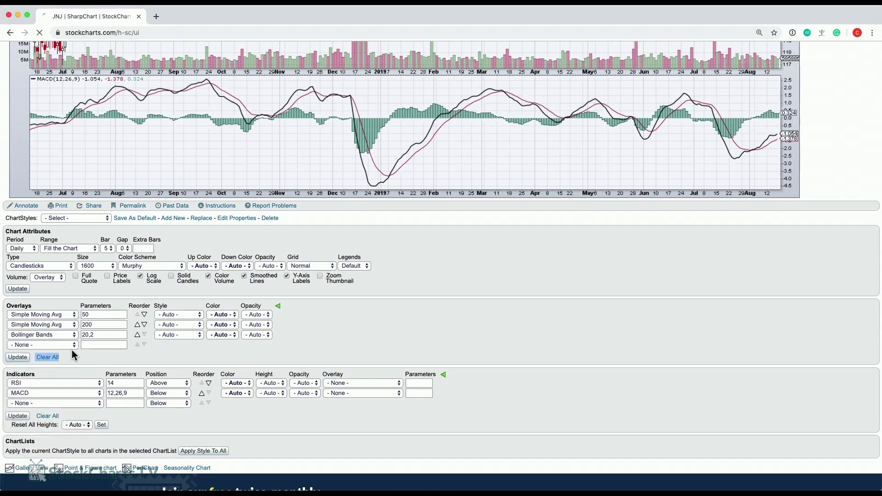
scroll(408, 291, "down", 3)
scroll(408, 291, "down", 10)
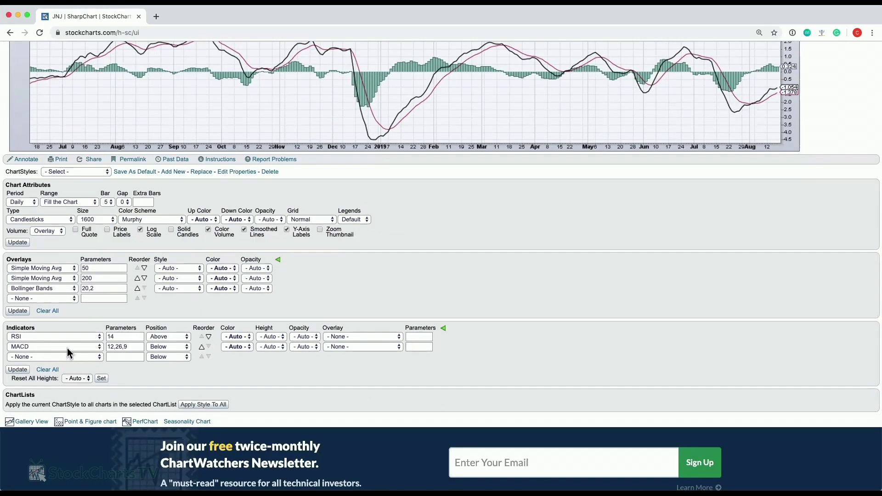
scroll(189, 309, "down", 5)
scroll(294, 232, "up", 3)
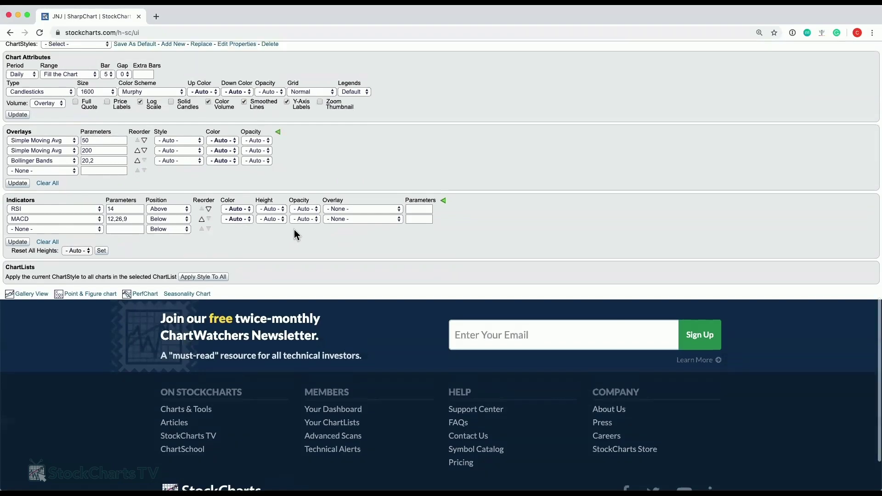
scroll(402, 231, "up", 15)
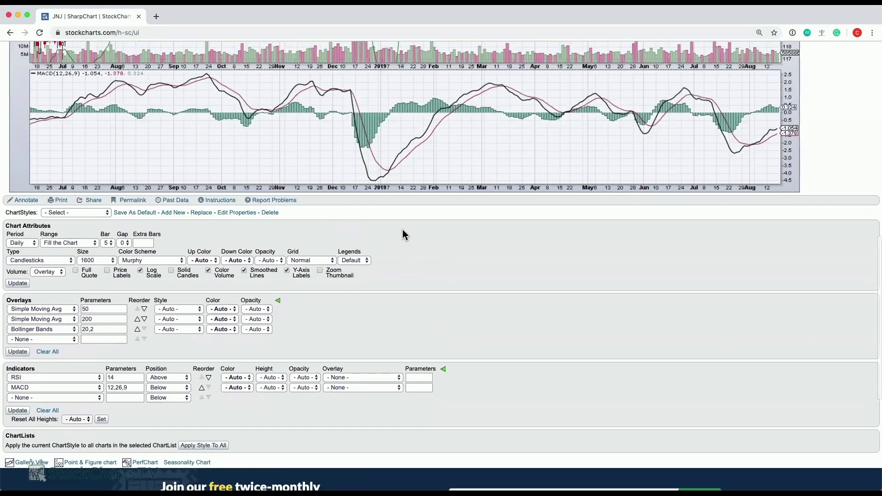
scroll(404, 237, "up", 5)
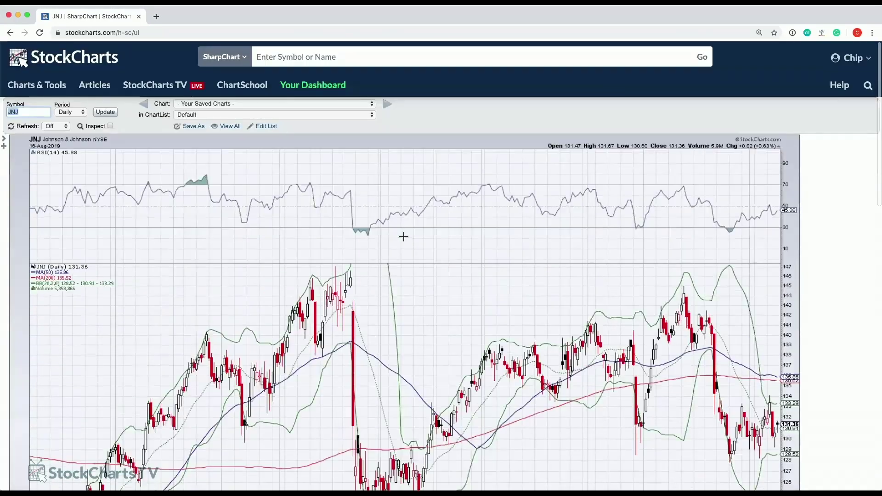
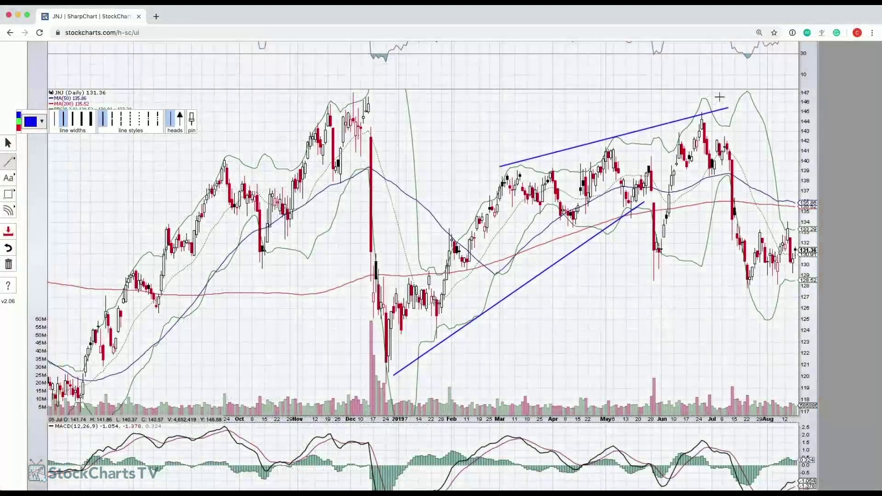
Draw a downward trendline on the JNJ chart from the July high to the right edge.
left_click_drag(720, 97, 794, 201)
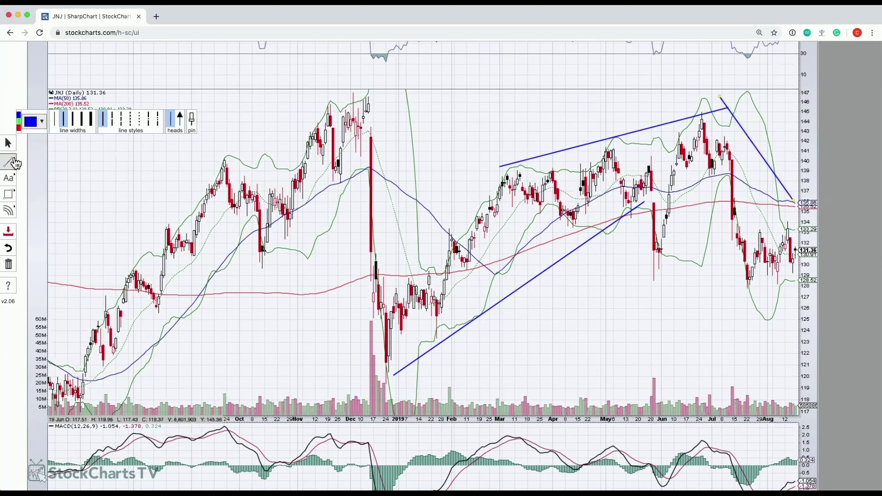
scroll(430, 176, "up", 5)
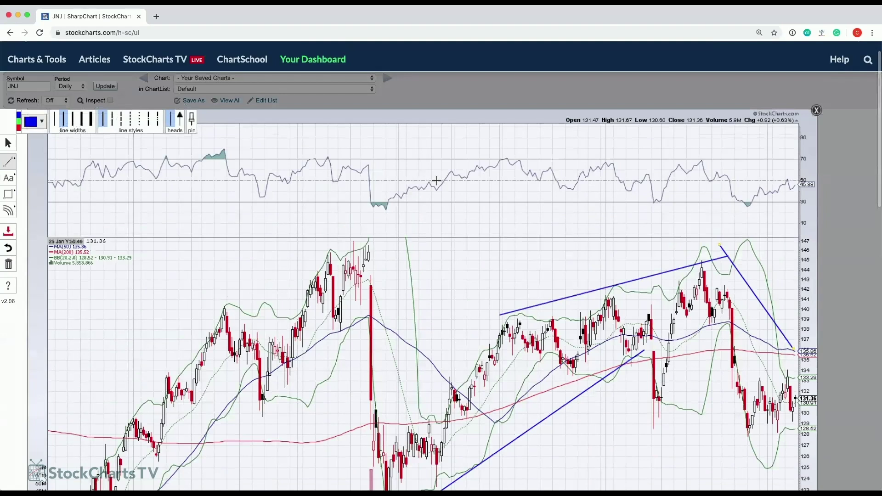
scroll(432, 180, "down", 1)
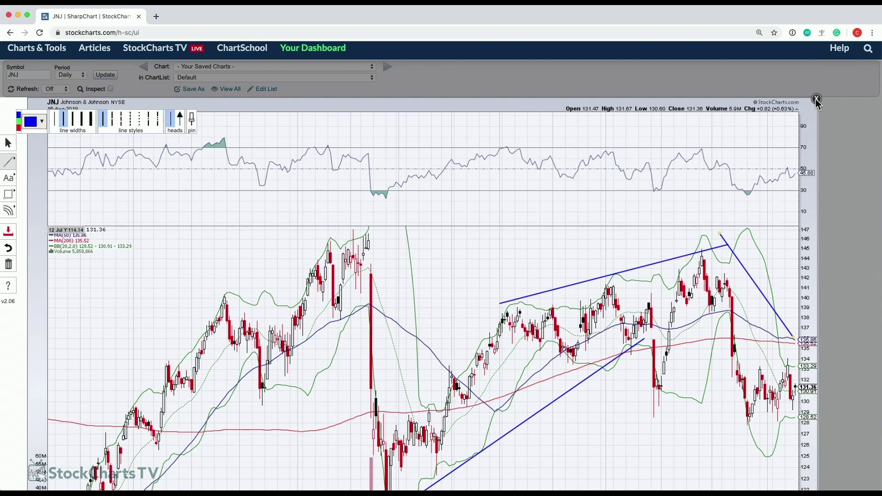
Close ChartNotes, save the annotations and upload the chart as 'Johnson & Johnson (JNJ)' to the Default list.
left_click(817, 100)
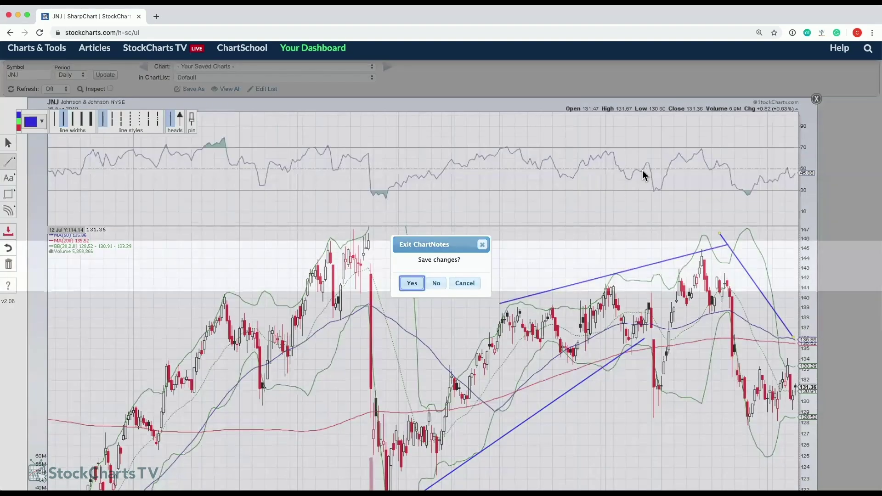
left_click(413, 286)
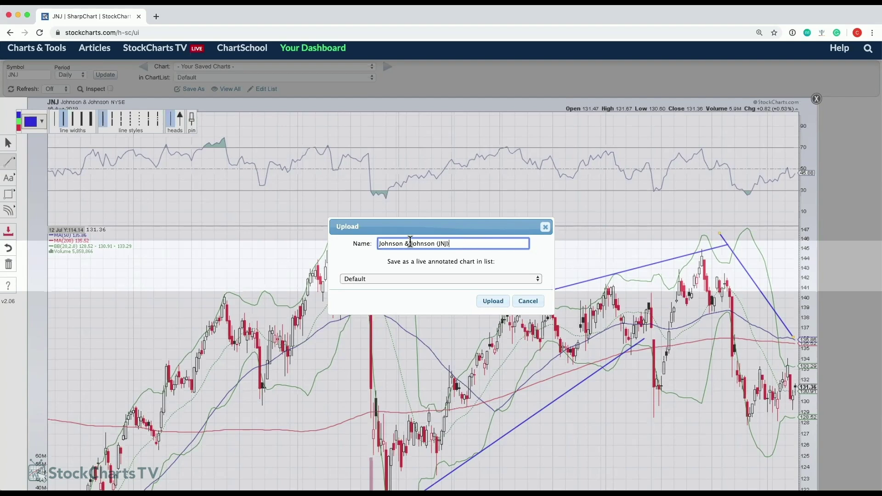
left_click(497, 303)
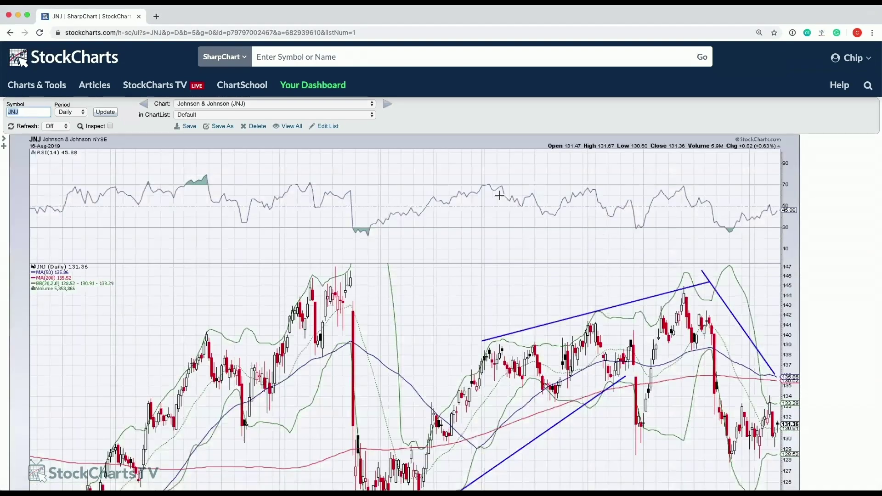
Reopen the saved JNJ chart in the annotation tool using the Annotate link below it.
scroll(502, 193, "down", 5)
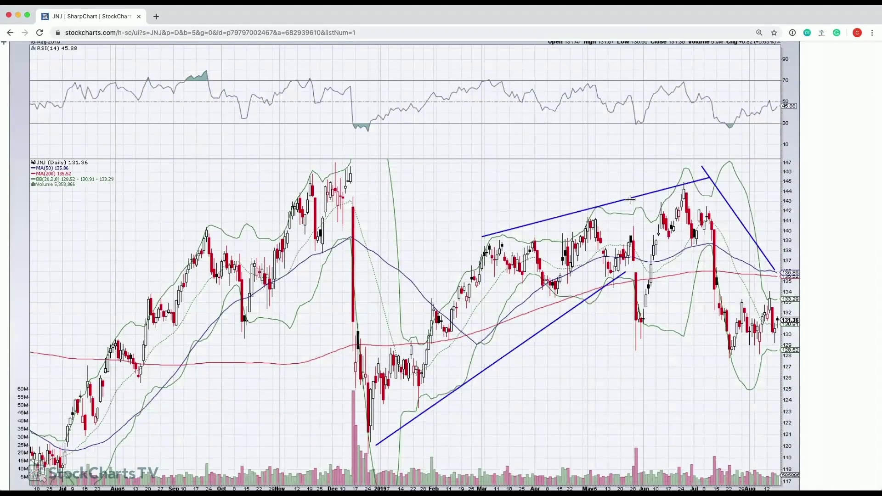
scroll(583, 280, "down", 1)
scroll(583, 280, "down", 3)
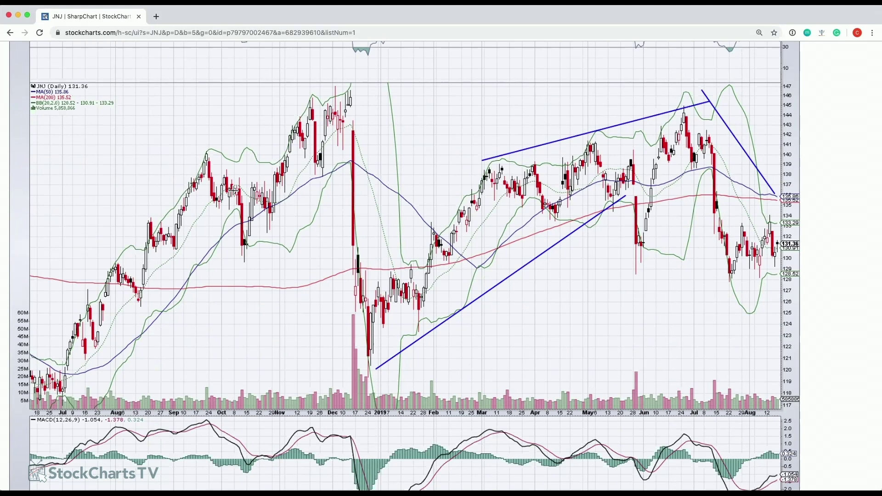
scroll(312, 188, "up", 5)
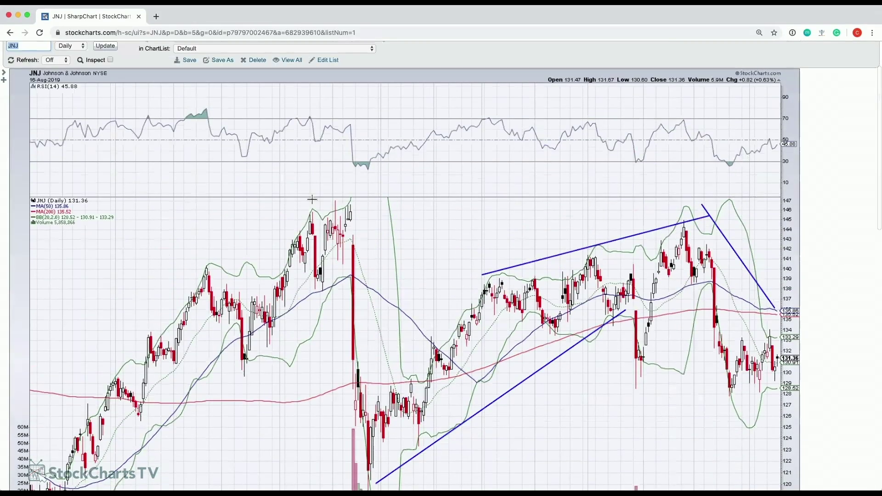
scroll(312, 200, "down", 10)
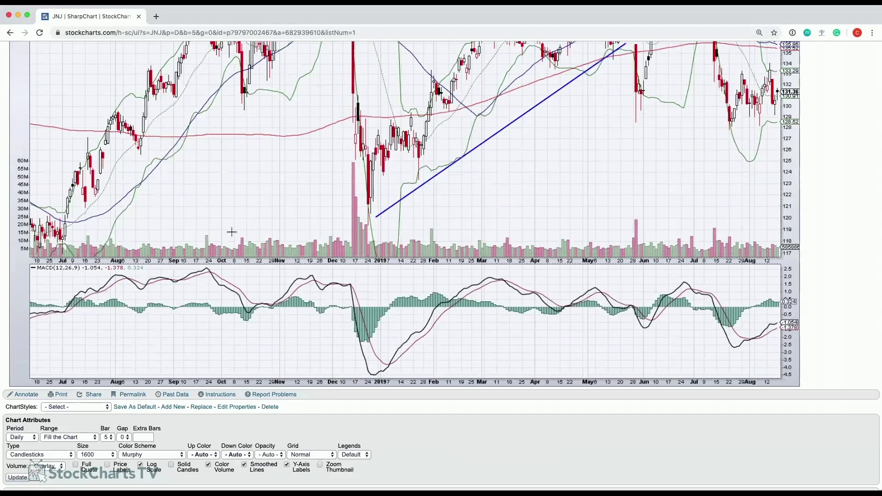
scroll(250, 212, "down", 1)
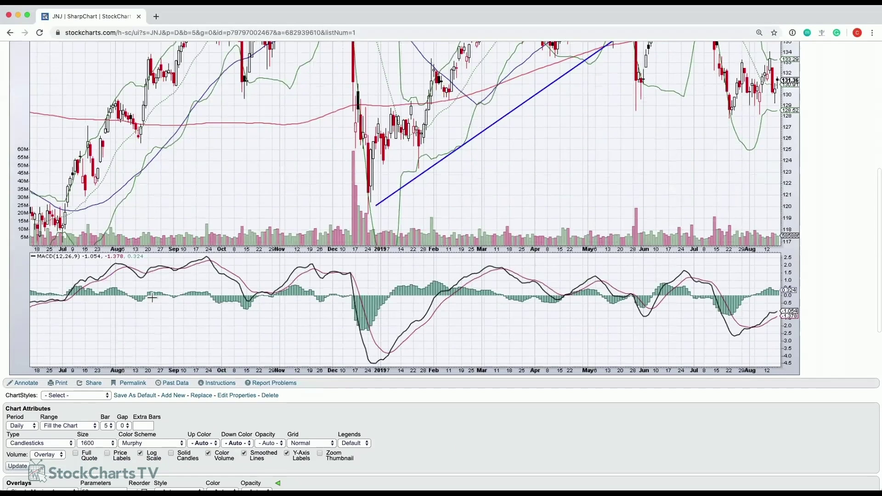
left_click(27, 386)
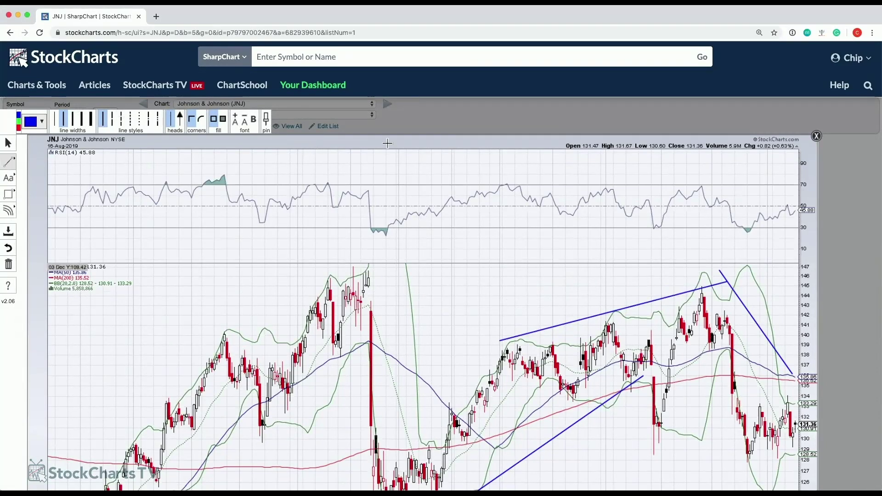
Exit ChartNotes back to the saved JNJ SharpChart with its blue trendlines.
left_click(816, 136)
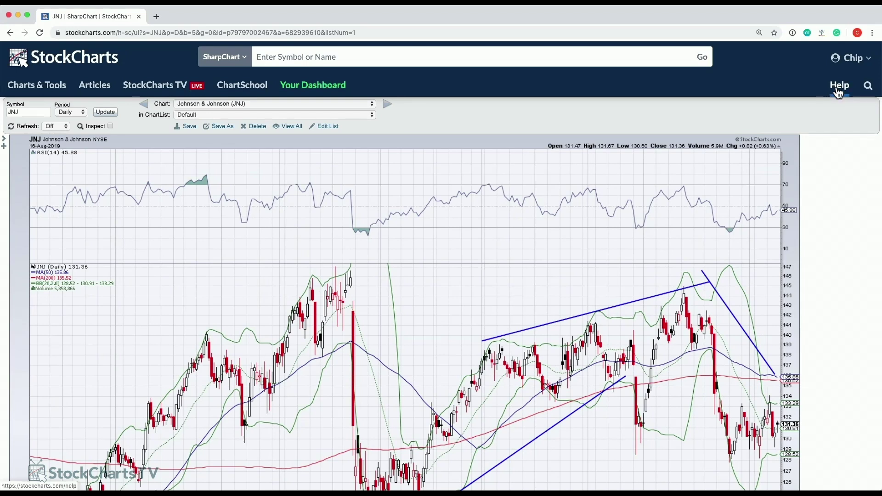
scroll(758, 152, "down", 1)
scroll(763, 151, "up", 1)
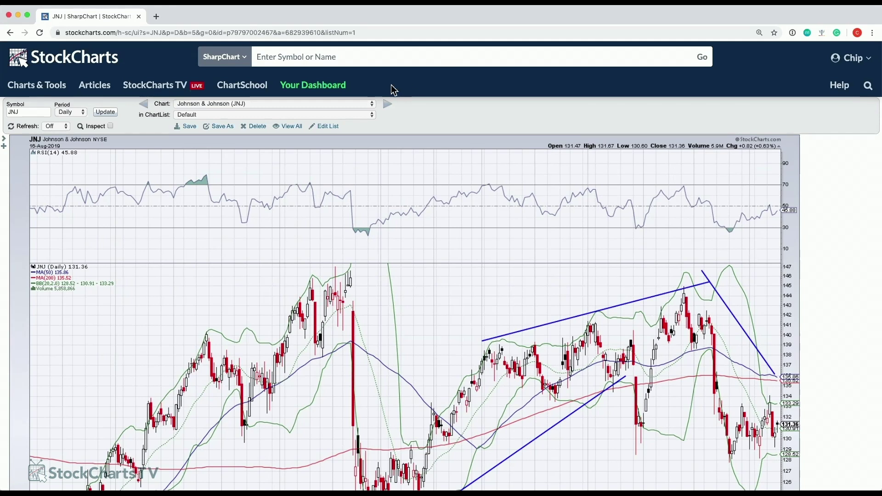
Go to Your Dashboard and launch StockChartsACP on the $INDU chart.
left_click(325, 90)
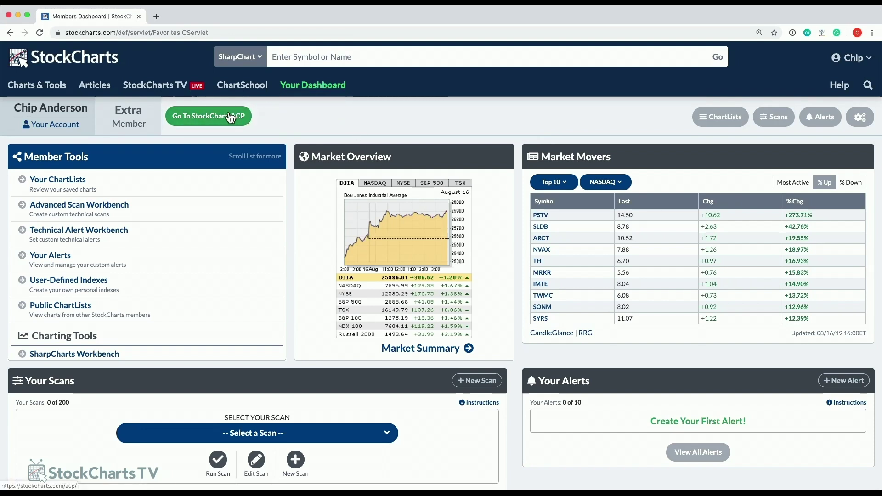
left_click(209, 120)
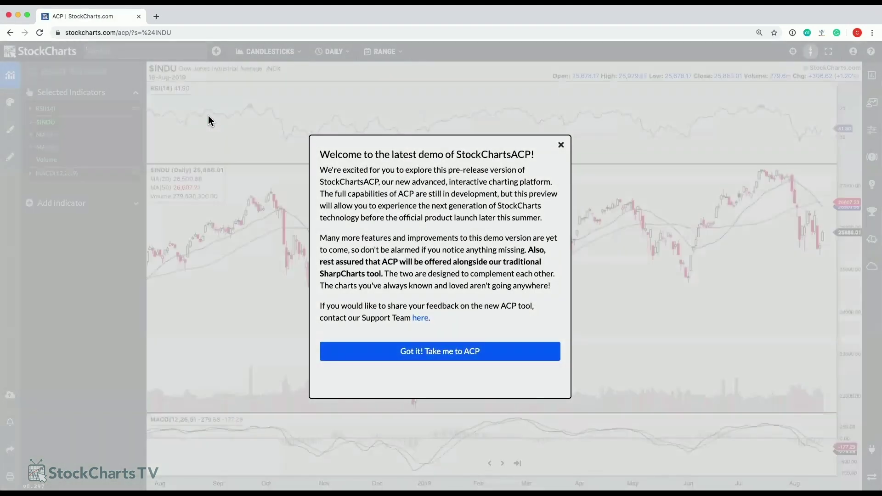
Dismiss the ACP welcome message and pan the Dow chart to end around September 2016.
left_click(470, 351)
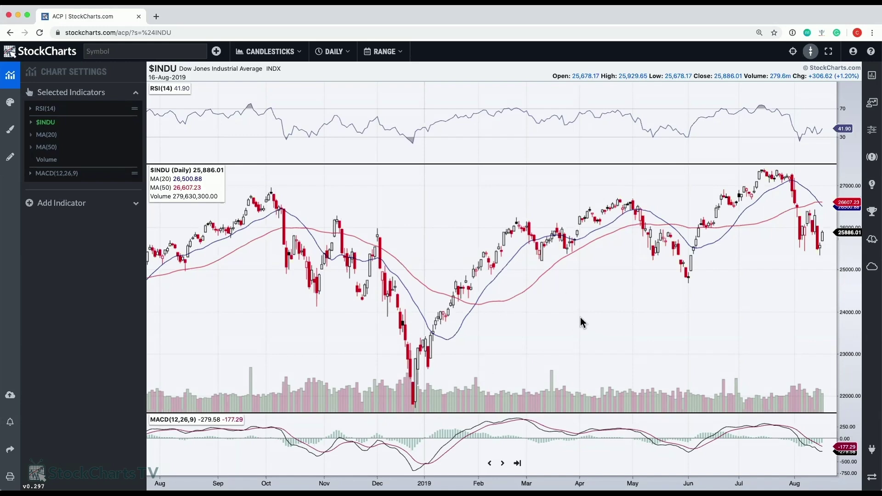
left_click_drag(570, 317, 785, 293)
left_click_drag(438, 270, 685, 261)
left_click_drag(375, 242, 479, 236)
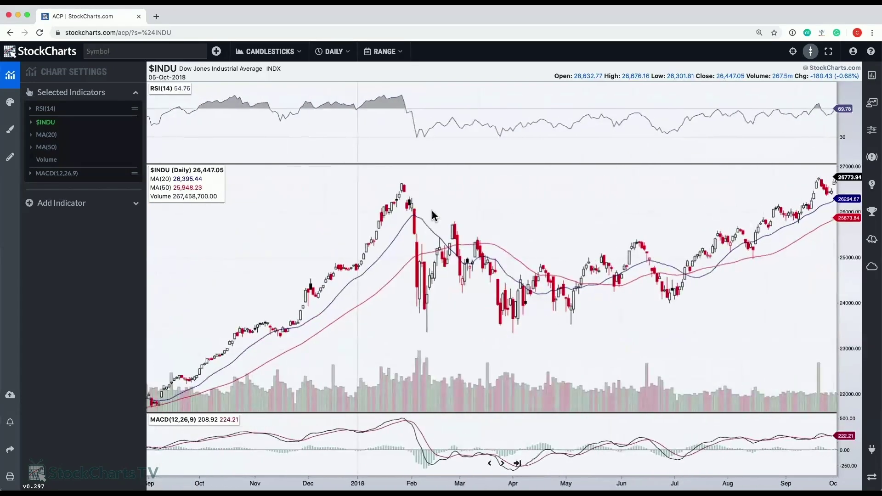
left_click_drag(344, 220, 740, 229)
left_click_drag(416, 241, 482, 239)
left_click_drag(744, 238, 680, 244)
left_click_drag(184, 248, 565, 252)
left_click_drag(221, 252, 389, 253)
left_click_drag(710, 216, 498, 215)
left_click_drag(630, 211, 510, 219)
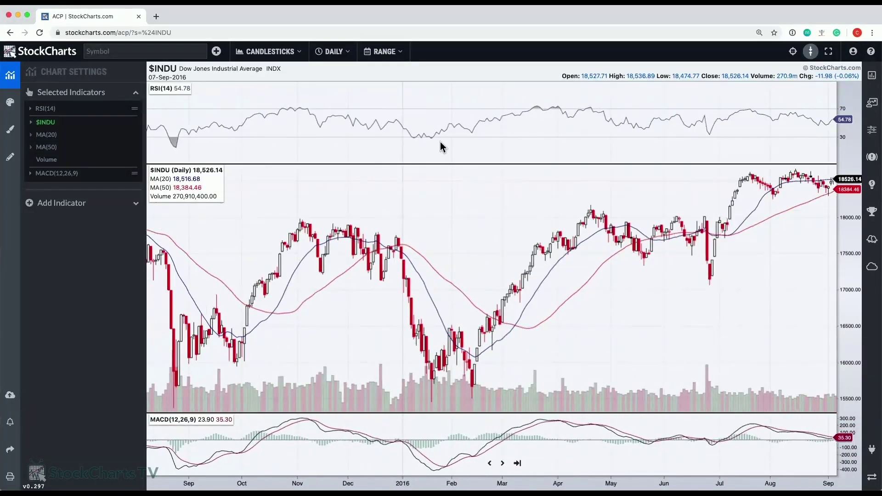
Set the two moving average periods to 193 and 18.
left_click(31, 135)
mouse_move(83, 156)
left_mouse_down()
mouse_move(98, 154)
mouse_move(66, 155)
mouse_move(105, 155)
left_mouse_up()
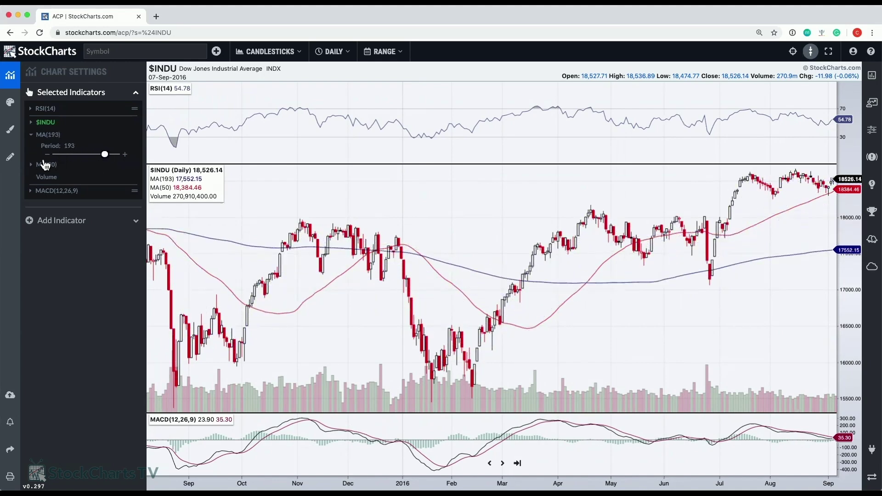
left_click(31, 165)
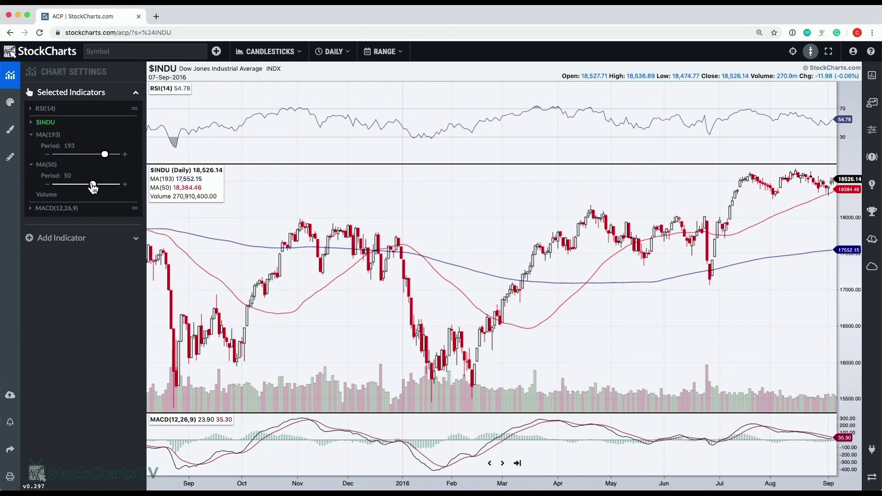
mouse_move(92, 184)
left_mouse_down()
mouse_move(71, 189)
mouse_move(97, 189)
mouse_move(83, 191)
left_mouse_up()
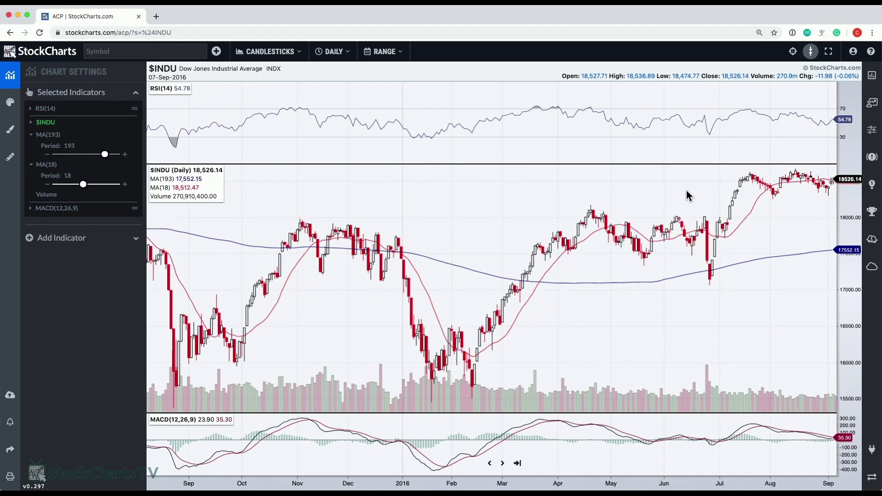
mouse_move(592, 363)
left_mouse_down()
mouse_move(585, 303)
mouse_move(530, 329)
mouse_move(578, 365)
left_mouse_up()
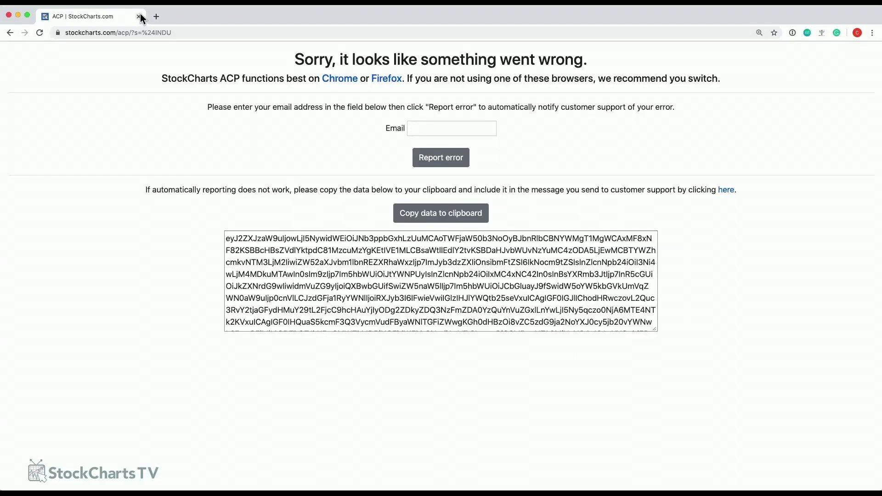
Go back from the ACP error page toward the members dashboard.
left_click(10, 32)
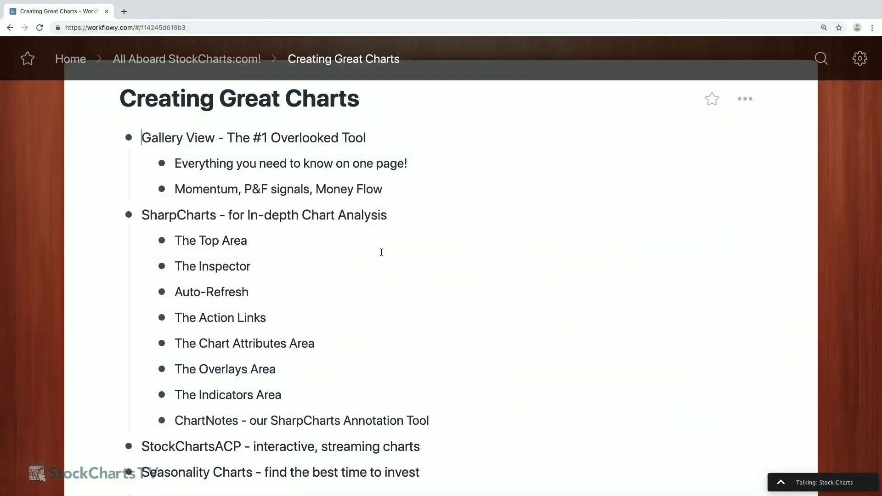
scroll(396, 267, "down", 2)
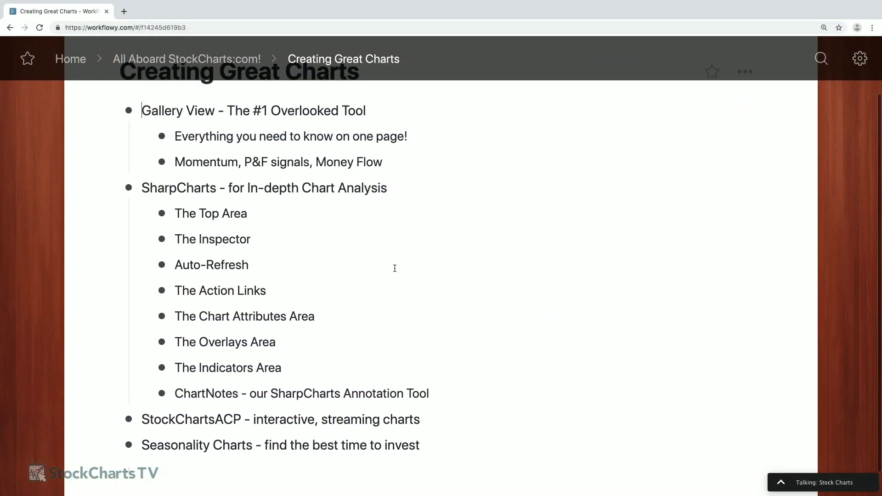
scroll(395, 268, "up", 1)
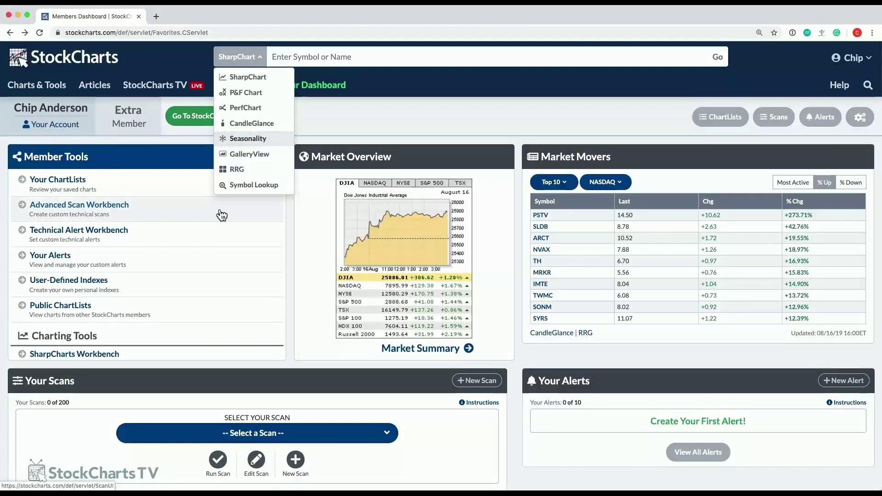
Open the Seasonality chart for $INDU from the dashboard's Member Tools.
left_click(221, 256)
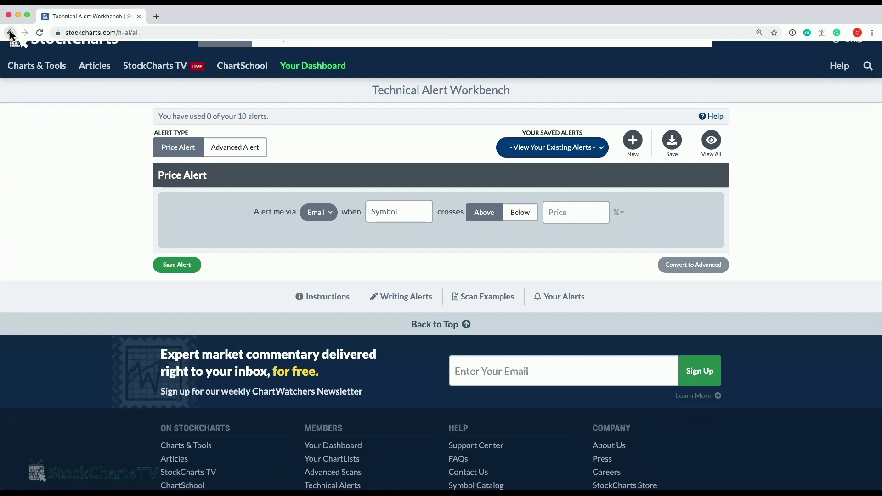
left_click(10, 33)
scroll(246, 250, "down", 3)
scroll(235, 255, "down", 1)
left_click(58, 325)
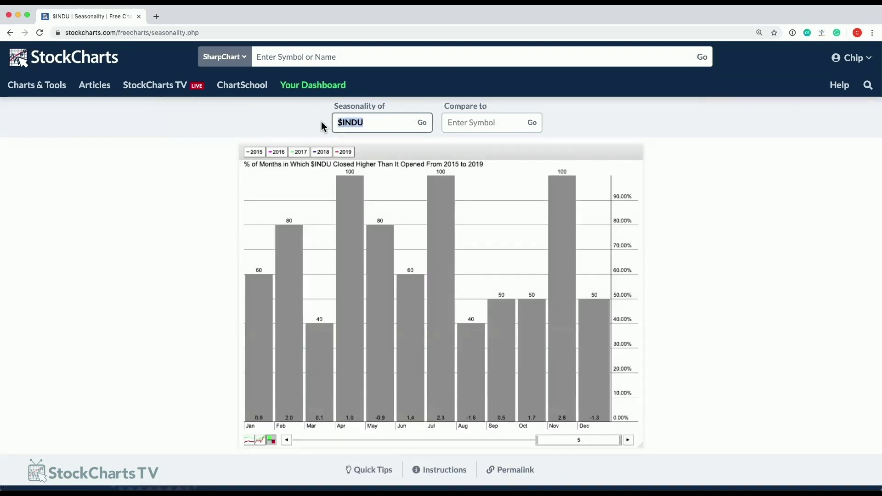
Load the seasonality chart for MSFT in place of $INDU.
type("M")
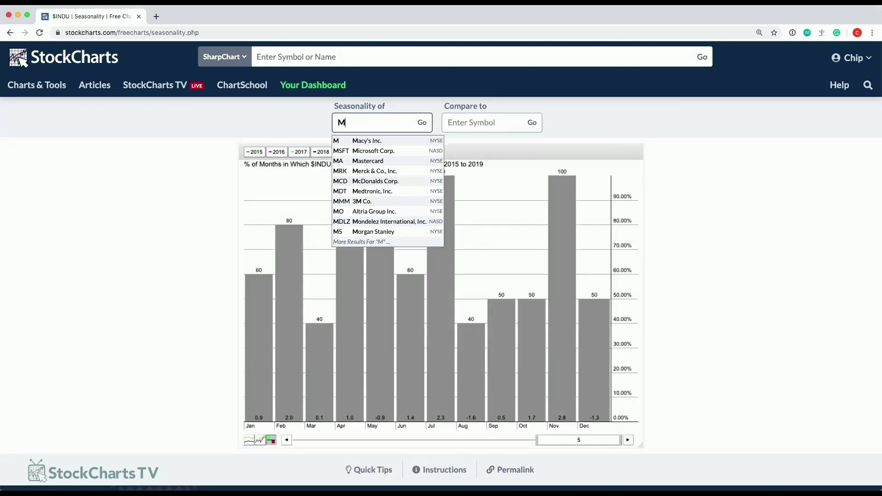
type("SFT")
key("Return")
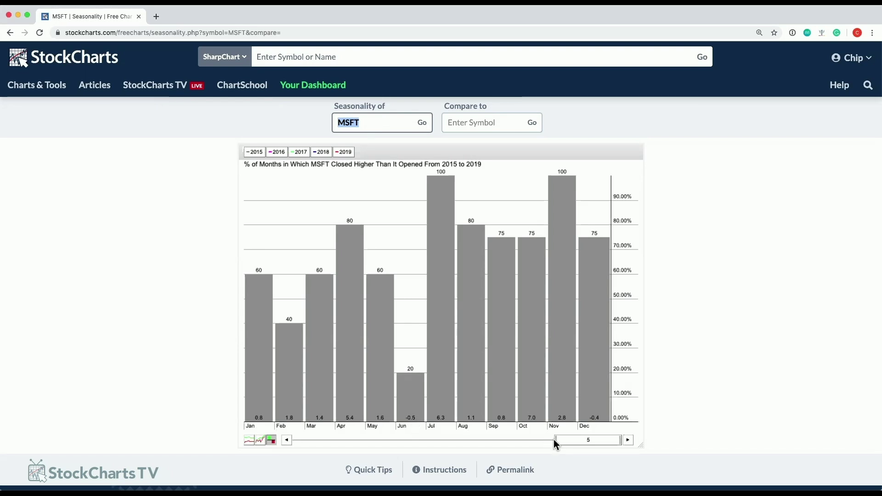
Widen the MSFT seasonality period to 11 years, 2009 through 2019.
left_click_drag(556, 440, 482, 441)
mouse_move(545, 440)
left_mouse_down()
mouse_move(371, 442)
mouse_move(558, 442)
left_mouse_up()
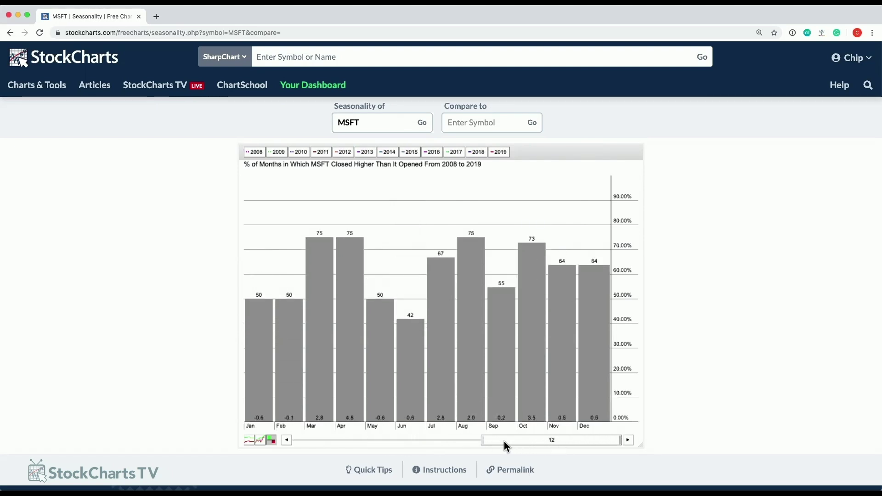
left_click_drag(483, 441, 392, 437)
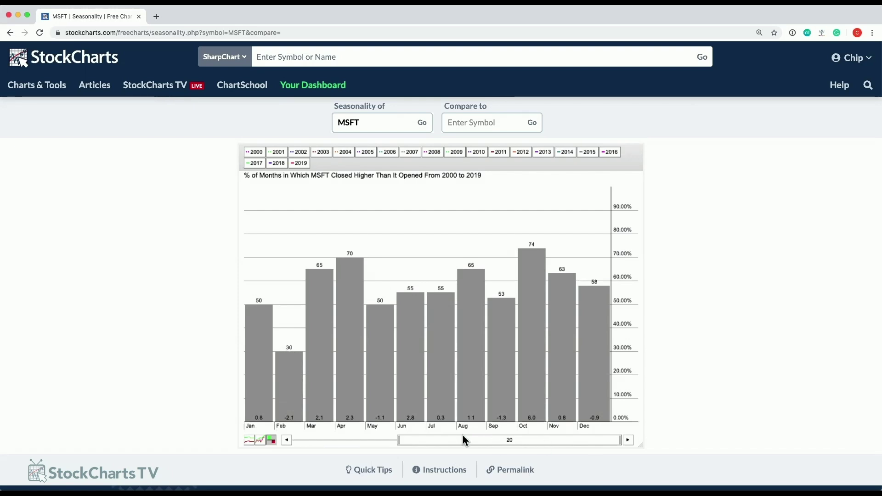
left_click_drag(398, 440, 550, 439)
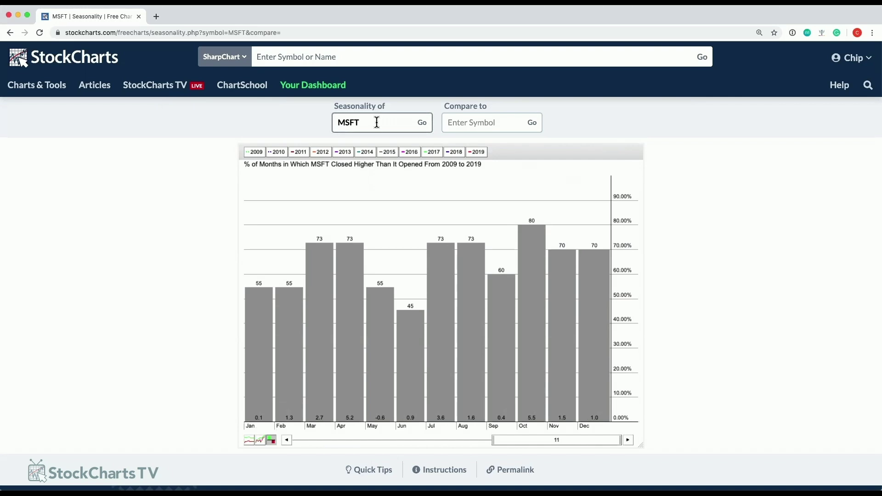
Compare MSFT seasonality against $SPX and widen the range to eight years, 2012–2019.
left_click(469, 122)
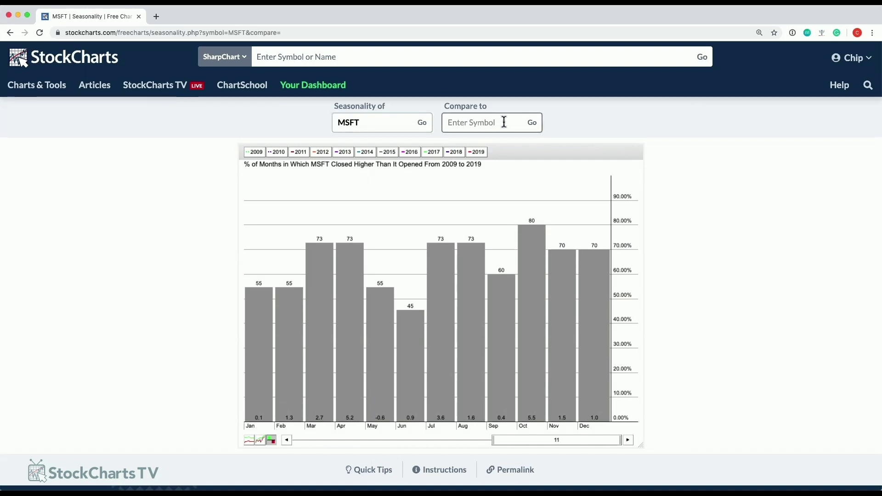
type("$SPX")
key("Return")
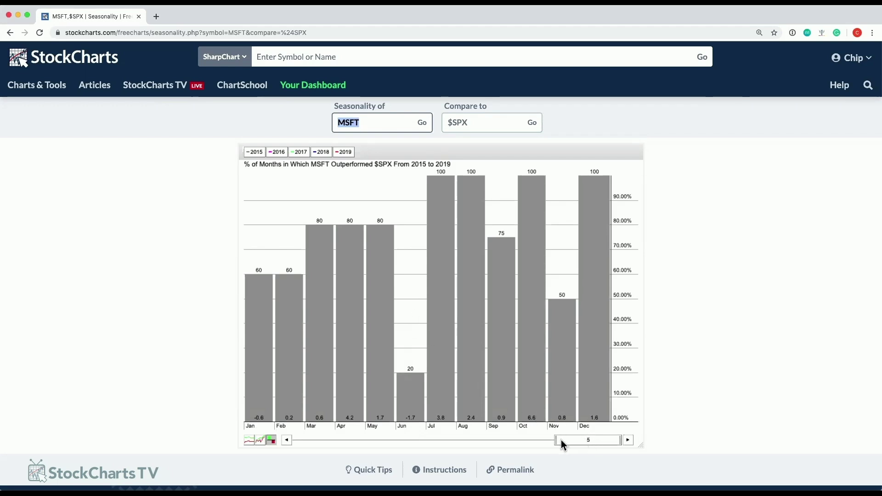
left_click_drag(558, 440, 522, 441)
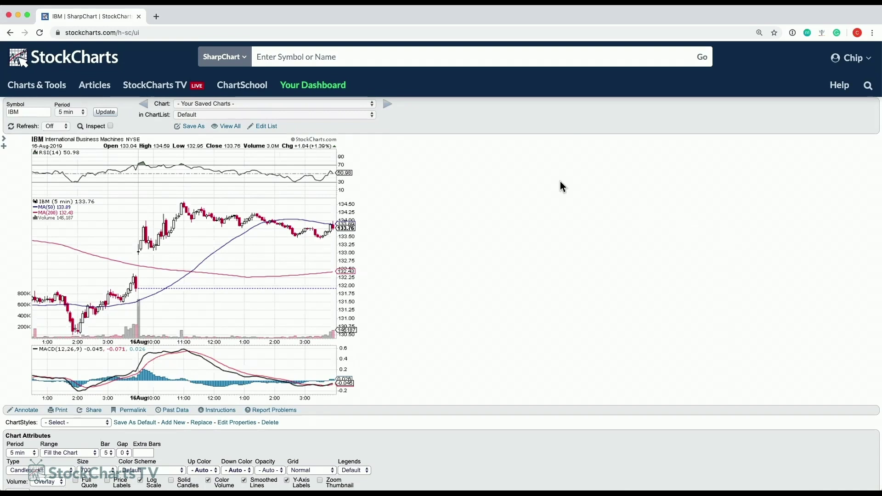
Return to Your Dashboard and open PerfCharts from the Member Tools list.
left_click(338, 88)
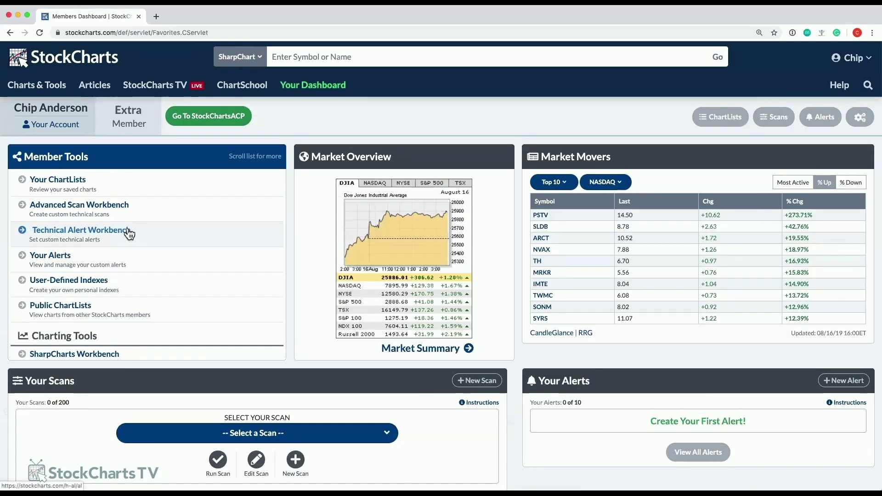
scroll(111, 227, "down", 2)
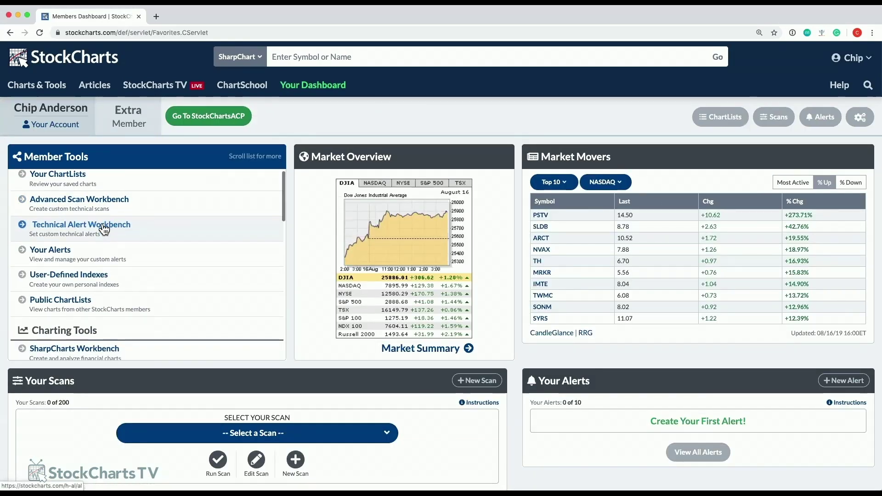
scroll(102, 229, "down", 5)
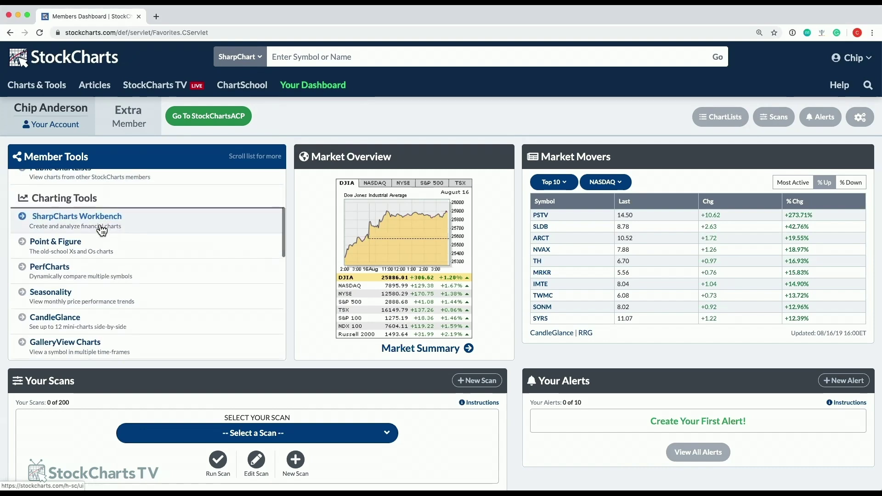
left_click(70, 264)
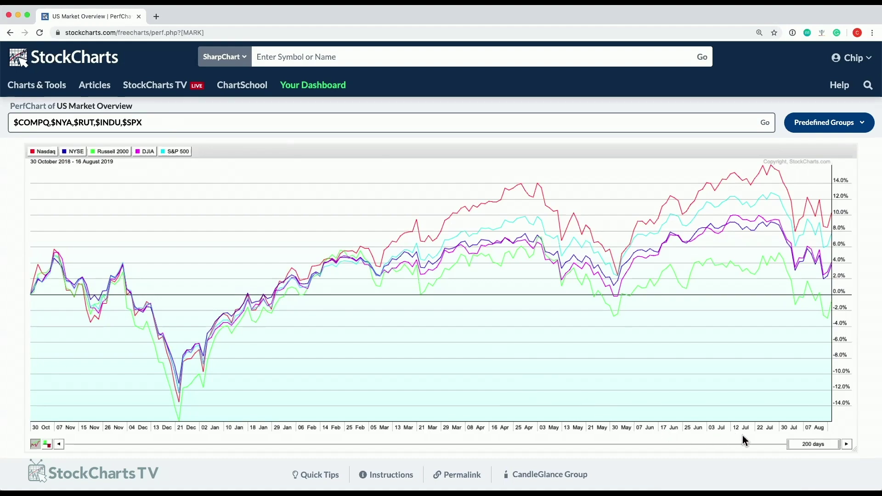
Adjust the date slider, then set the period to Year-to-Date (31 Dec 2018 – 16 Aug 2019).
left_click_drag(790, 444, 710, 448)
left_click_drag(773, 442, 735, 445)
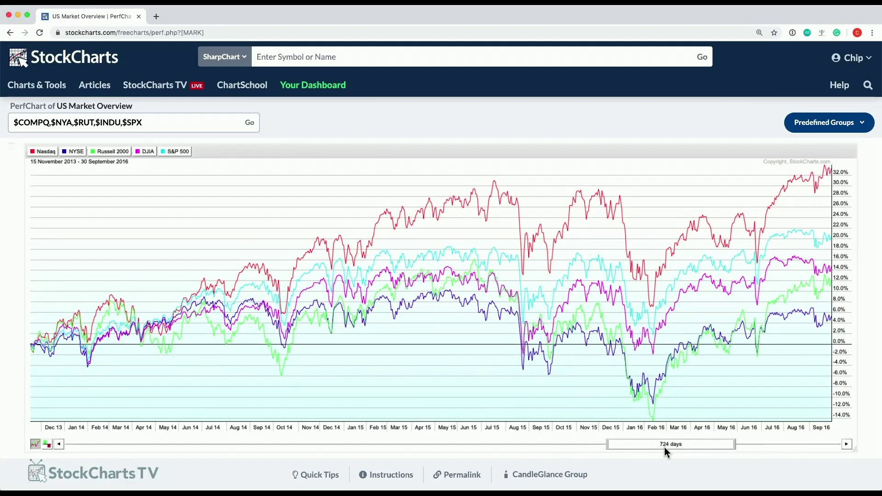
left_click_drag(674, 444, 788, 444)
left_click(787, 445)
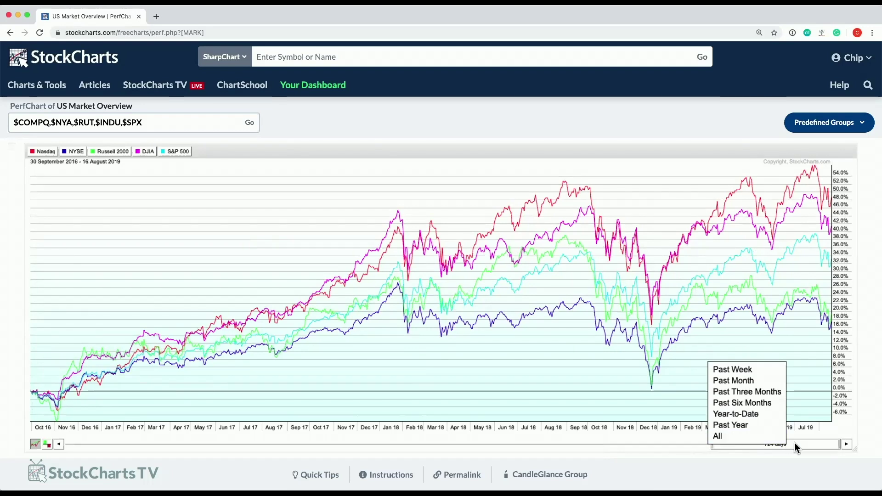
left_click(738, 414)
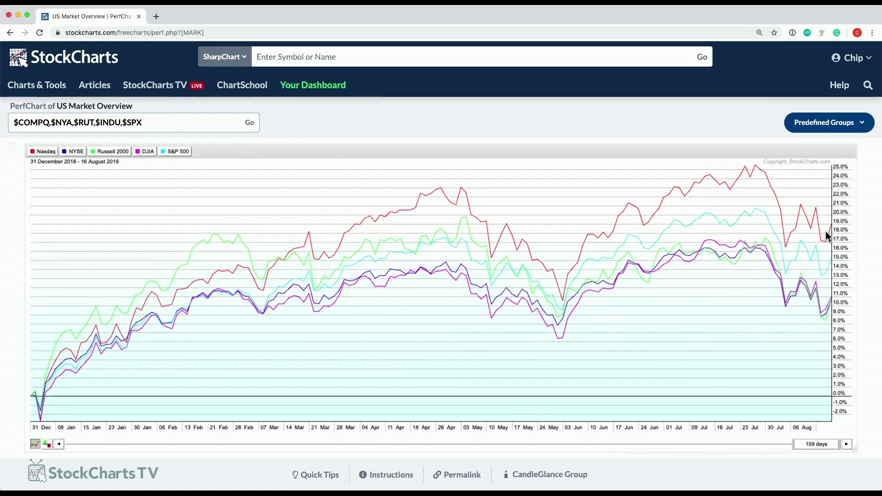
Select the entire contents of the PerfChart symbol box.
mouse_move(832, 224)
left_click(165, 122)
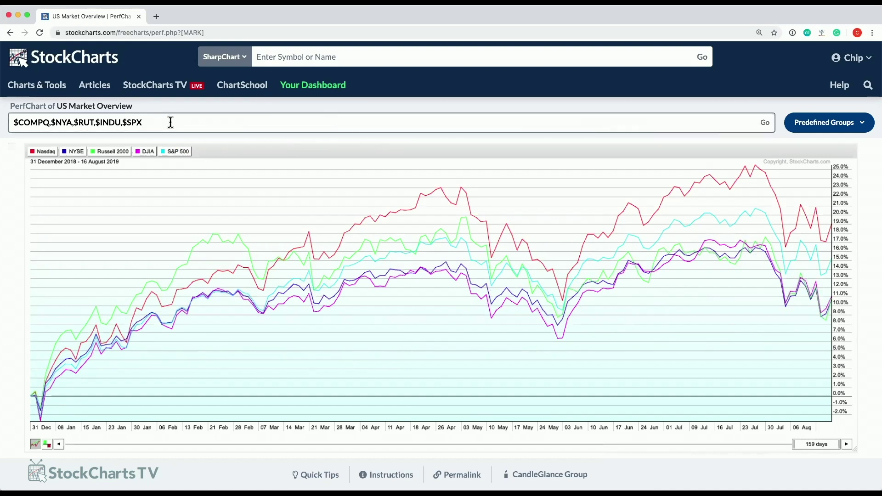
left_click_drag(170, 122, 10, 122)
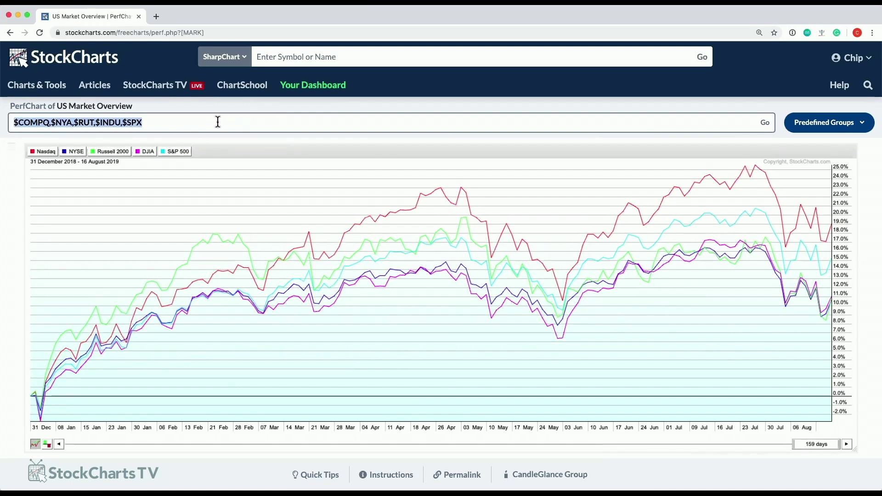
Load the S&P Sector ETFs group, then switch to S&P Market Capitalization ($SPX, $MID, $SML).
left_click(840, 122)
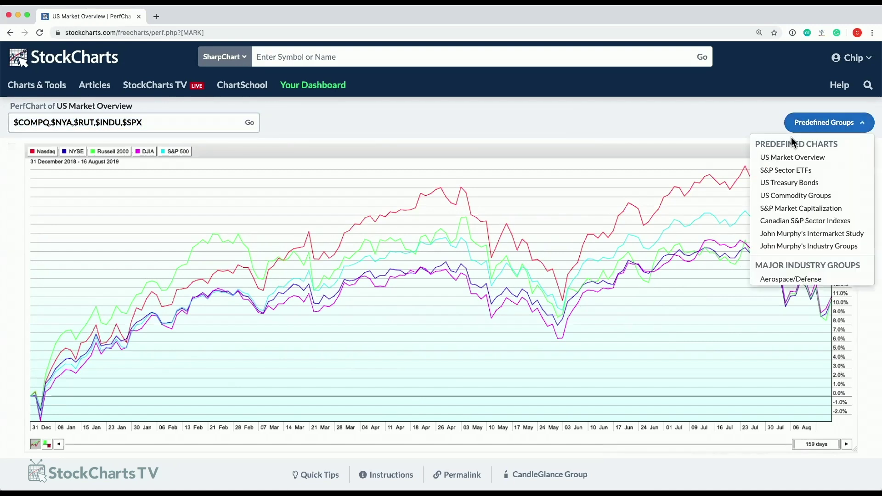
left_click(786, 171)
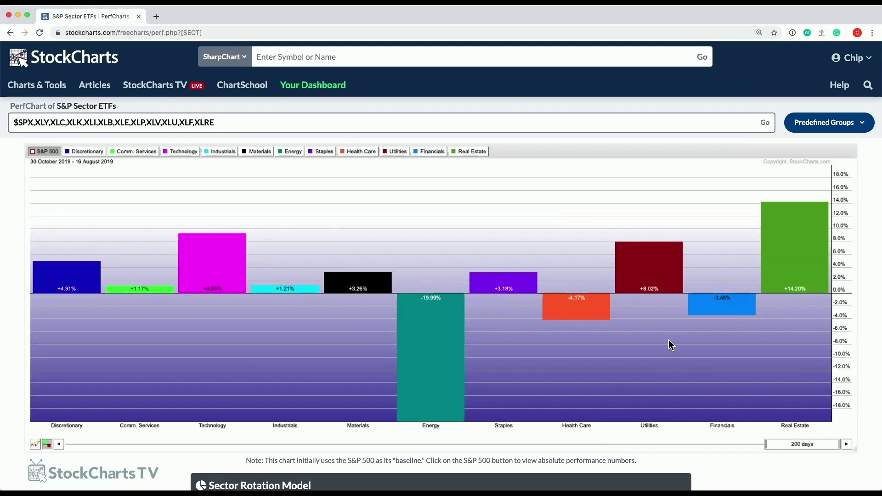
mouse_move(248, 249)
left_click(817, 123)
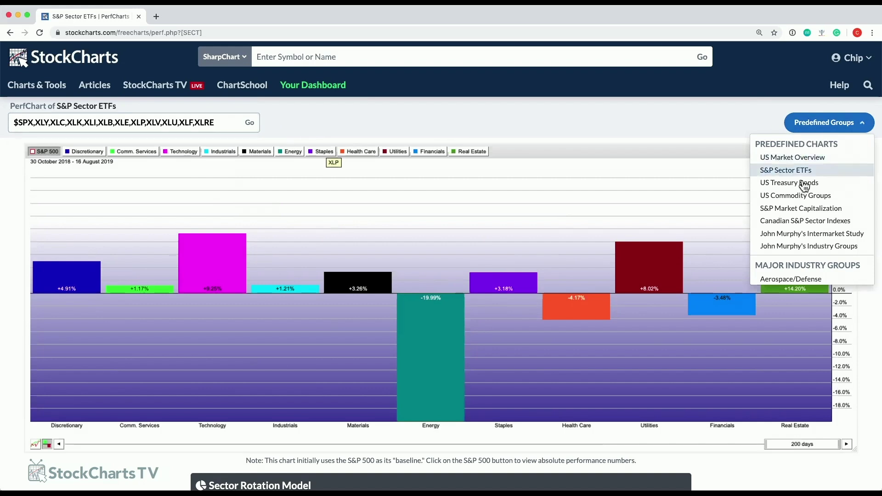
left_click(795, 211)
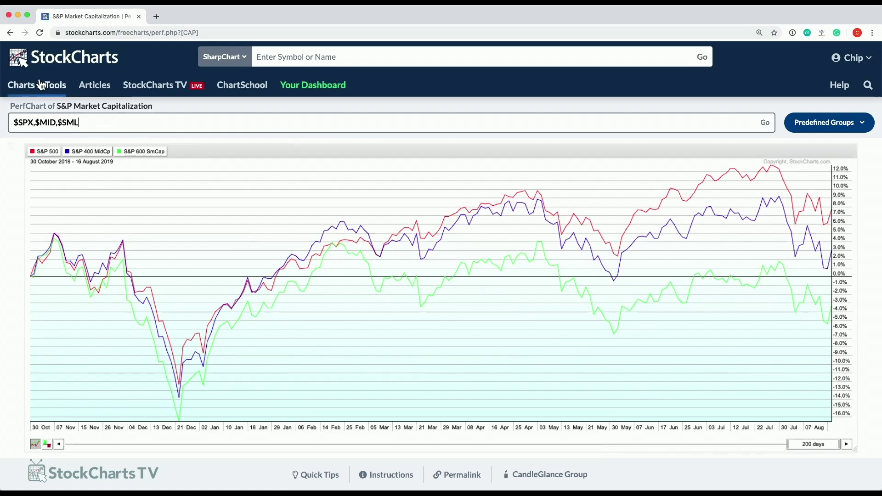
Return to Your Dashboard and open CandleGlance under Charting Tools.
left_click(305, 86)
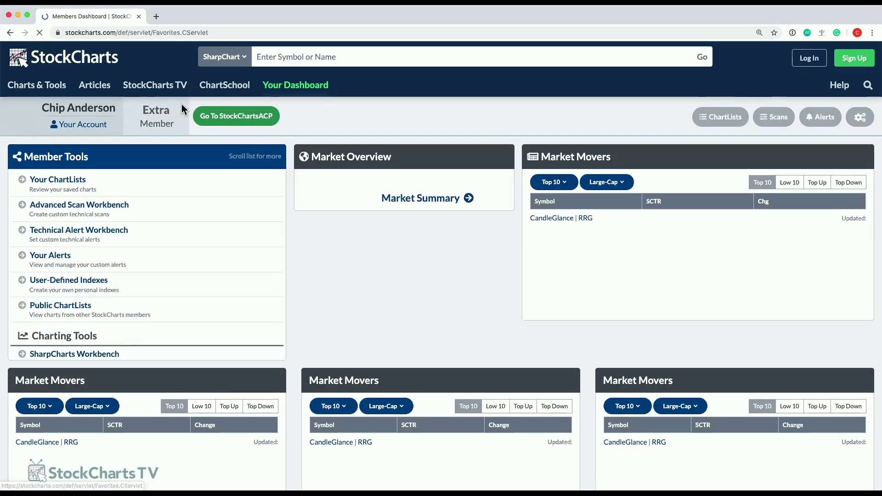
scroll(145, 269, "down", 3)
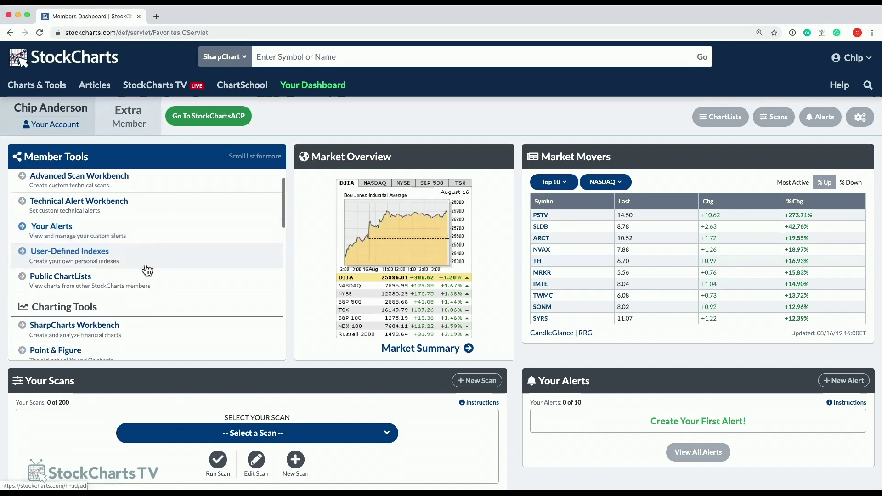
scroll(147, 275, "down", 2)
scroll(143, 266, "up", 5)
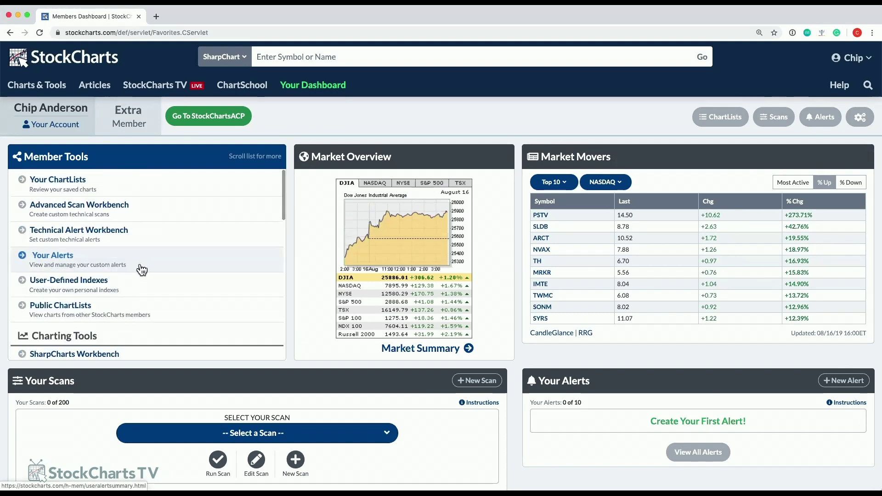
scroll(141, 270, "down", 10)
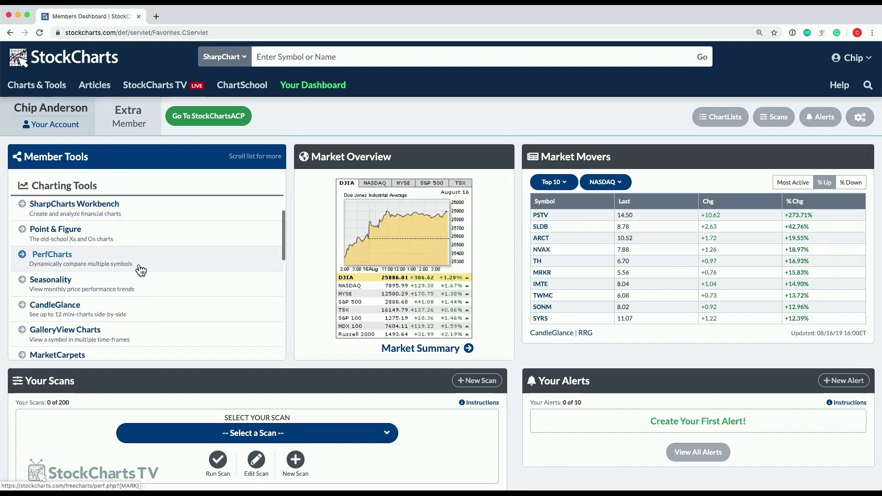
scroll(141, 272, "down", 1)
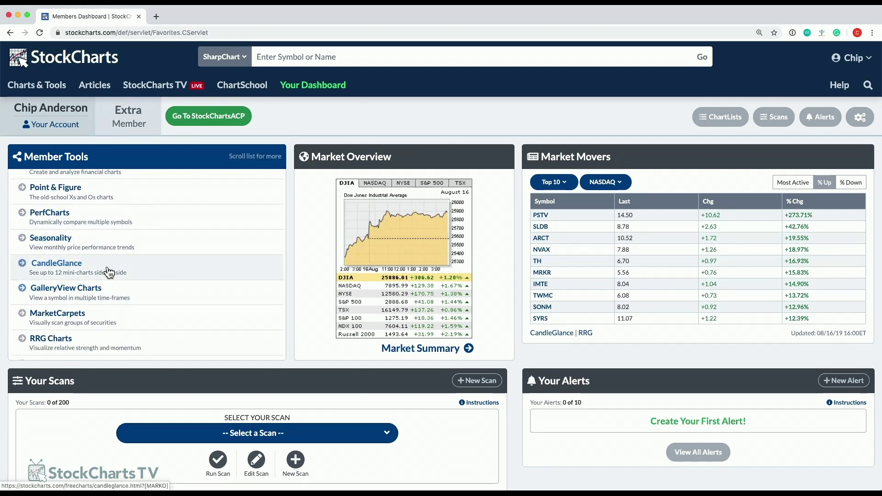
left_click(53, 271)
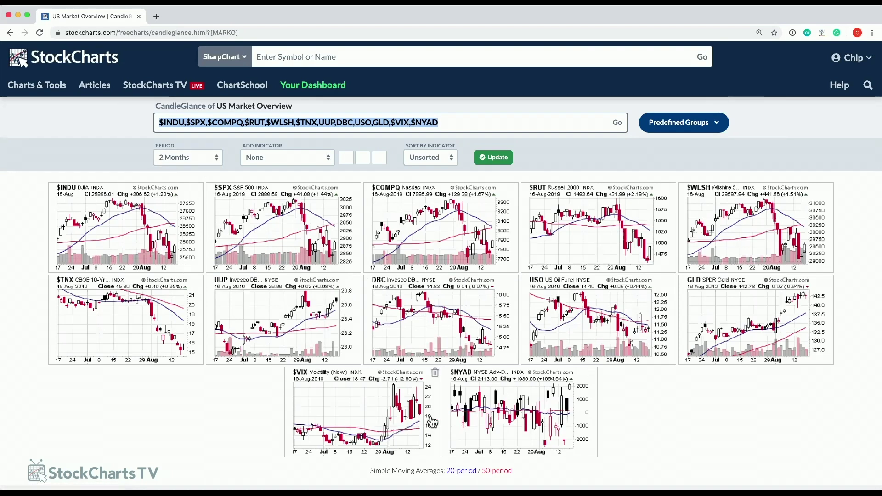
Open the Predefined Groups dropdown on the US Market Overview CandleGlance page.
left_click(688, 124)
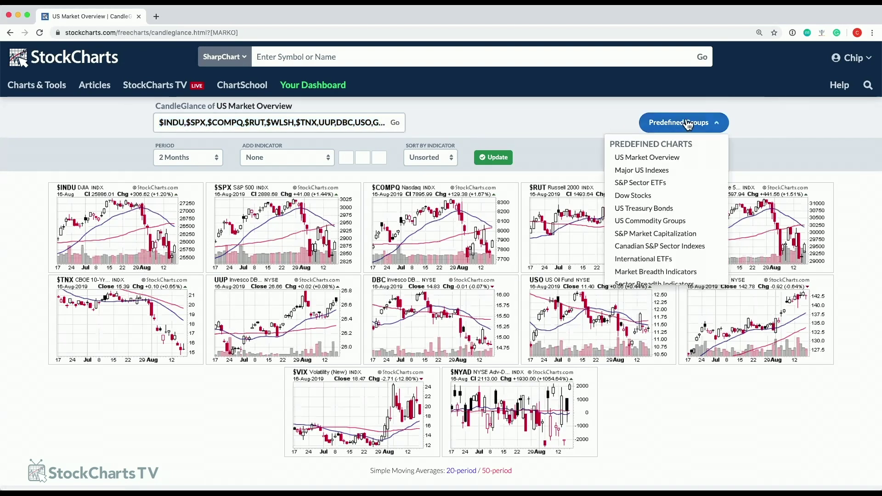
Load the S&P Sector ETFs group into CandleGlance and deselect the symbol box.
left_click(660, 188)
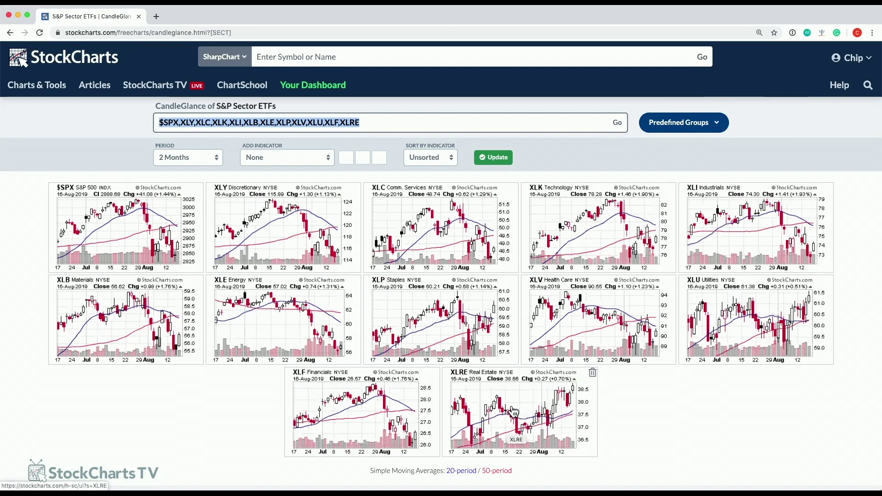
left_click(618, 154)
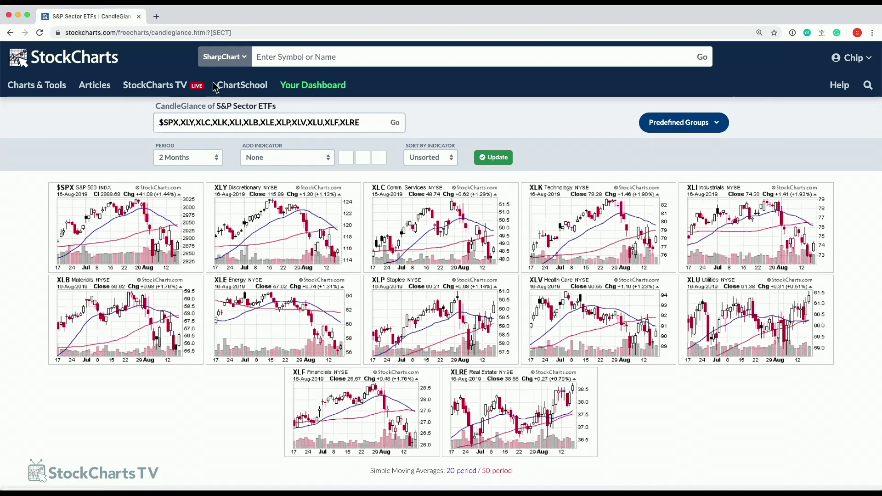
Go to Your Dashboard and open the Relative Rotation Graph page.
left_click(231, 59)
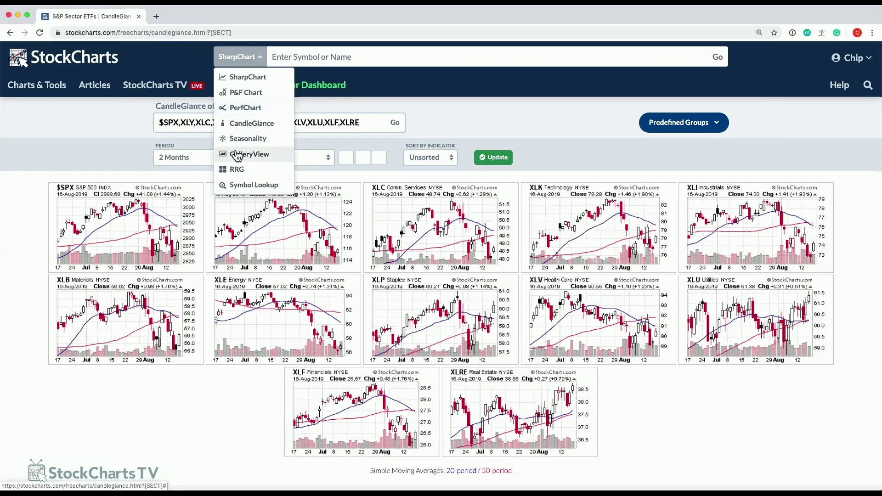
left_click(294, 86)
scroll(157, 240, "down", 5)
left_click(94, 260)
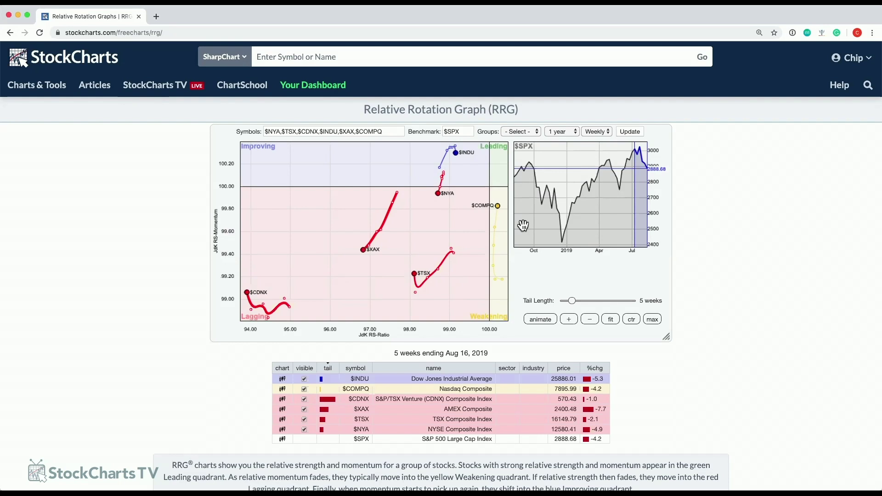
Try the date slider, ctr, fit, max and animate controls, then set the period to 5 years.
left_click_drag(522, 226, 598, 225)
left_click(633, 320)
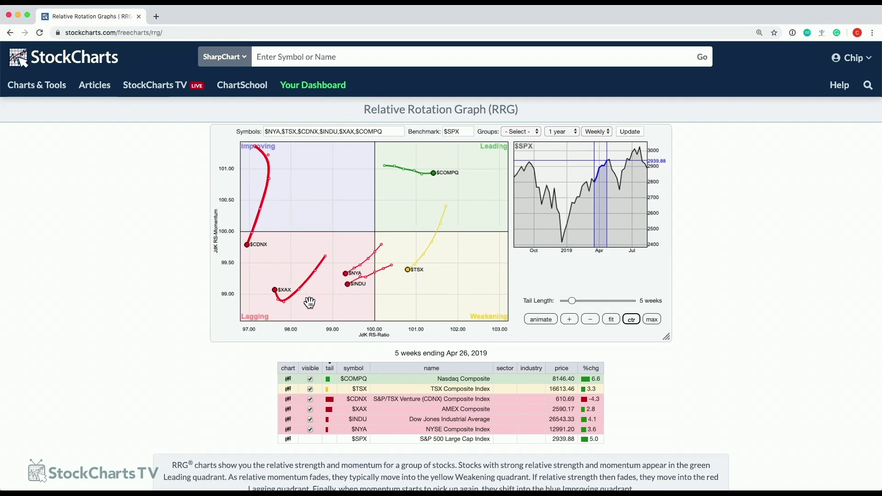
left_click(542, 320)
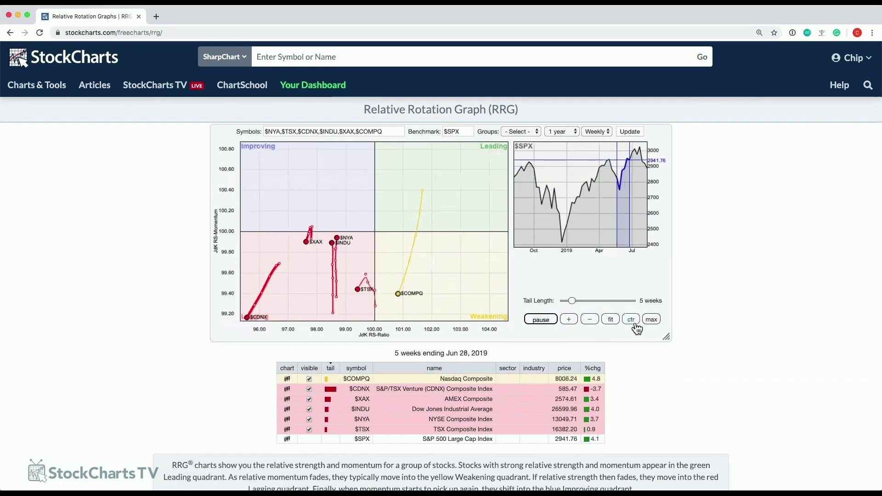
left_click(611, 320)
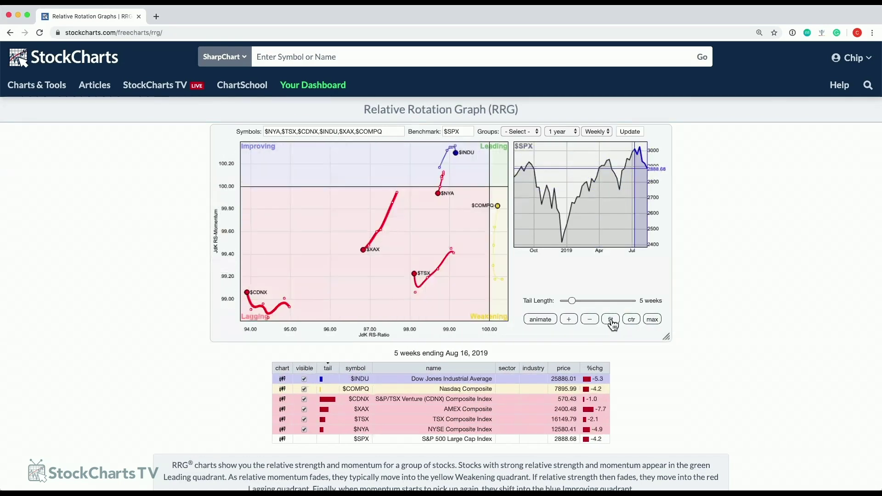
left_click(653, 321)
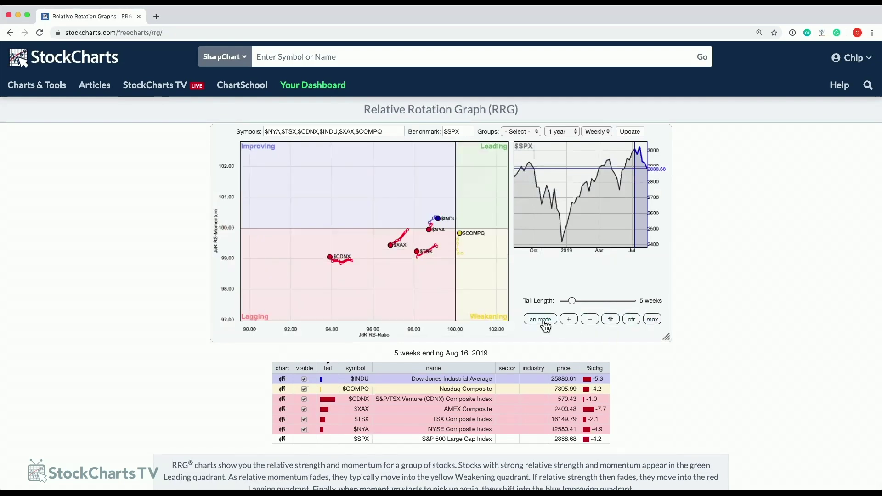
left_click(545, 321)
left_click(561, 132)
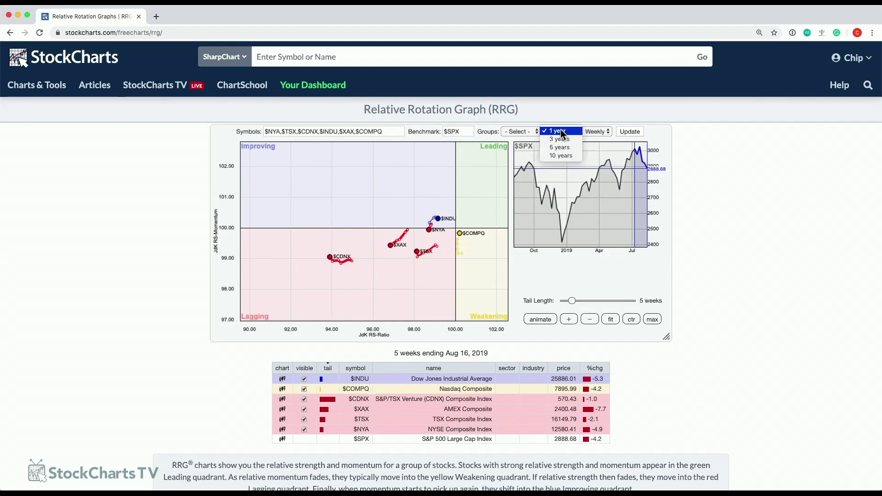
left_click(563, 147)
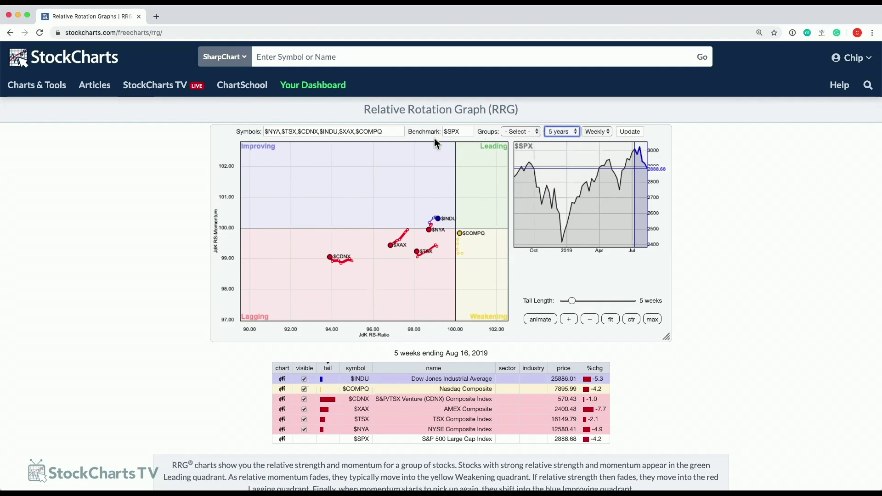
Switch the Groups dropdown to S&P 500 Sector ETFs, then apply max scale and animate.
left_click(511, 132)
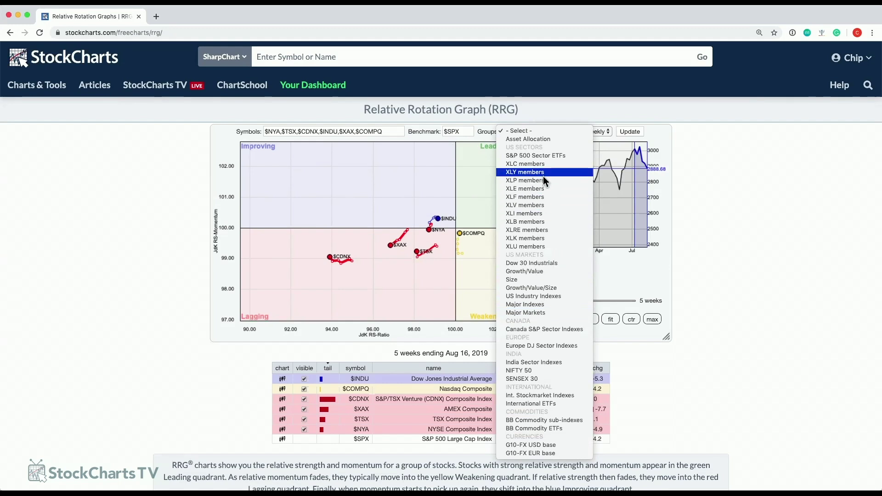
left_click(545, 155)
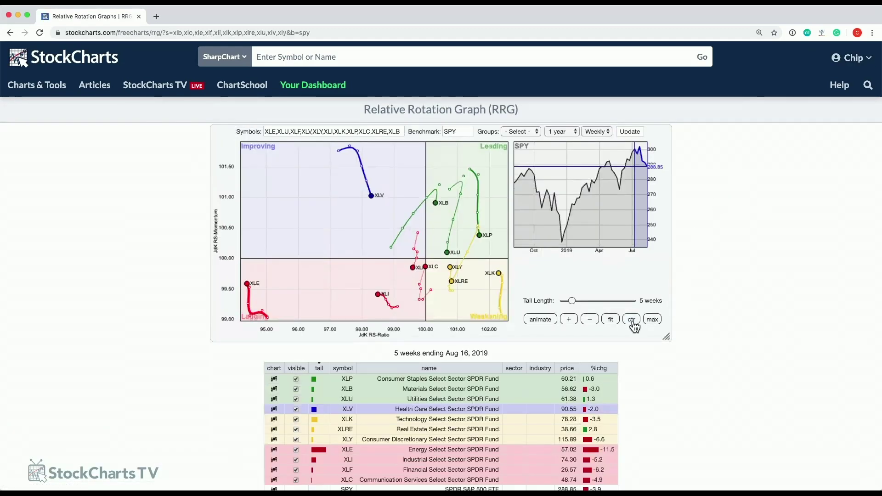
left_click(652, 322)
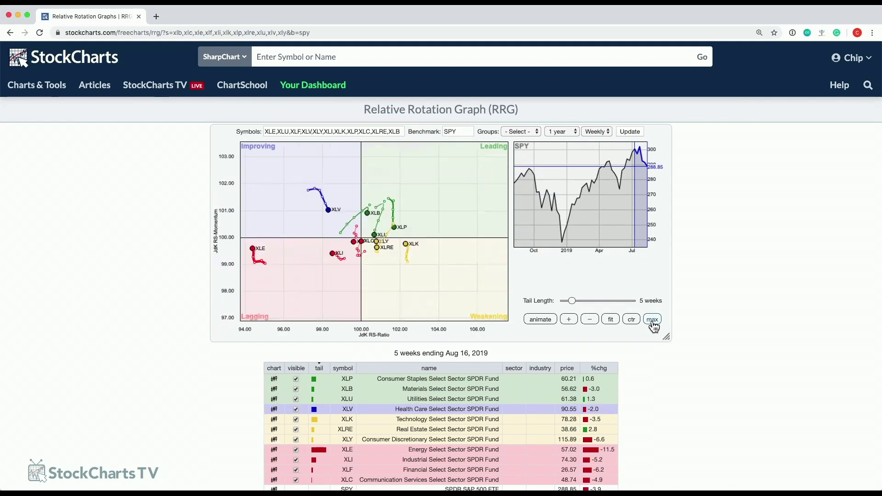
left_click(540, 321)
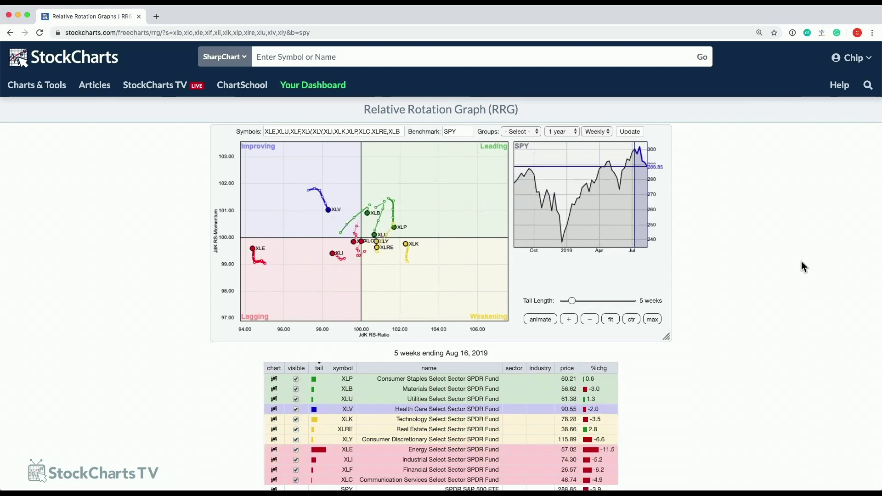
Set the sector graph's period to 5 years, update it, zoom to max and animate.
left_click(561, 131)
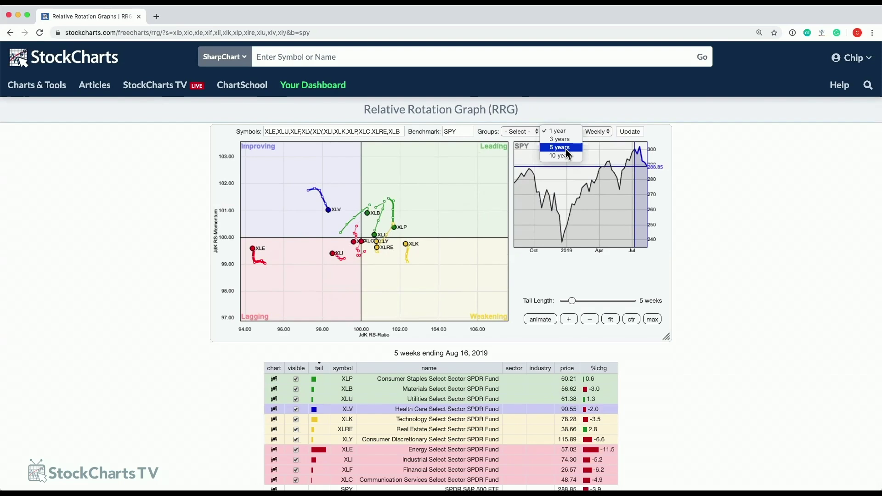
left_click(566, 148)
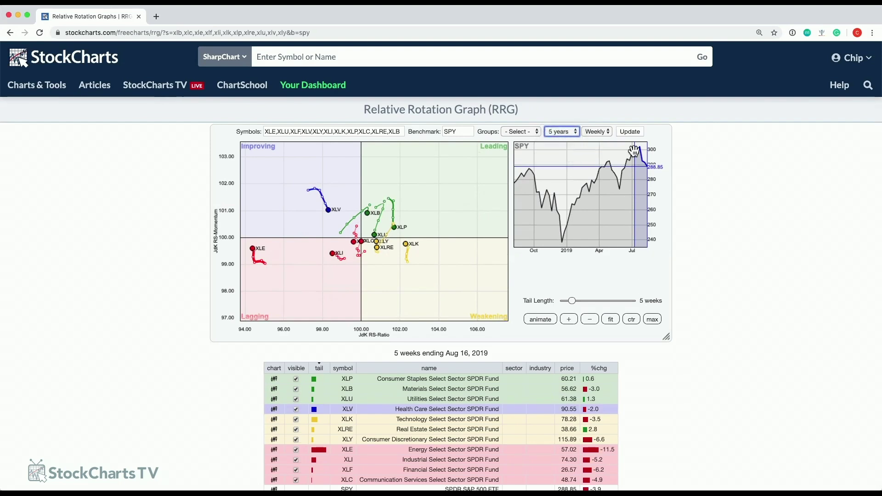
left_click(631, 132)
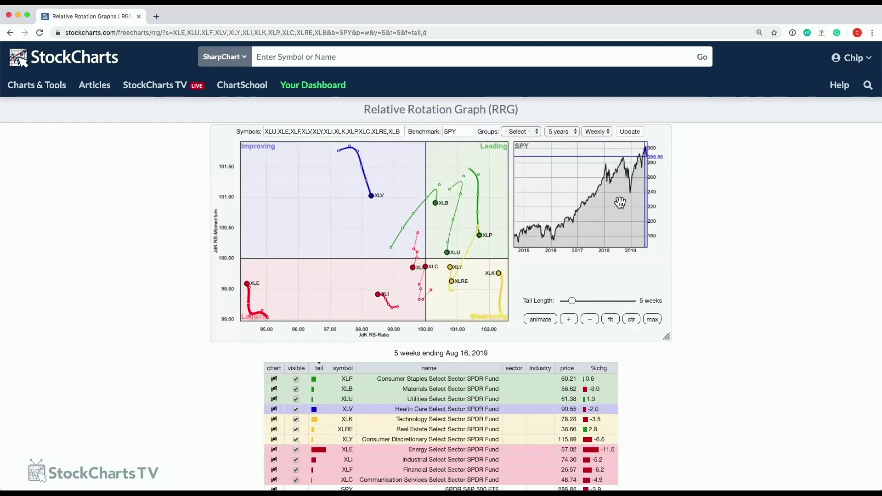
left_click(653, 321)
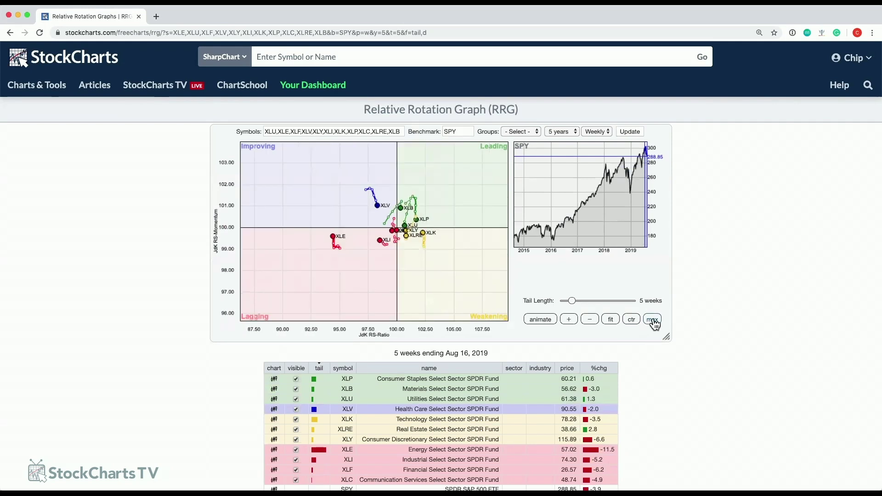
left_click(549, 322)
Scrub the RRG date through 2016–2017 and try 30-week tails, ending at 5 weeks on Sep 28, 2018.
left_click(599, 212)
mouse_move(599, 211)
left_mouse_down()
mouse_move(580, 214)
mouse_move(633, 203)
mouse_move(611, 206)
left_mouse_up()
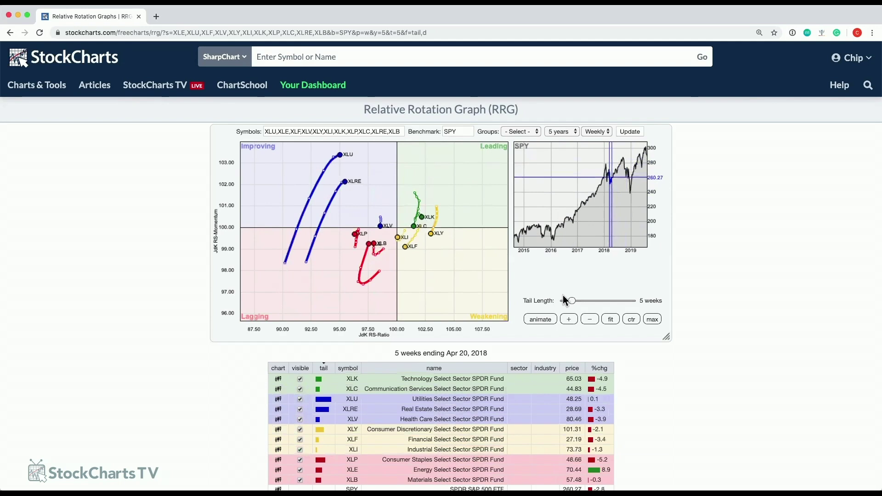
left_click_drag(572, 304, 554, 302)
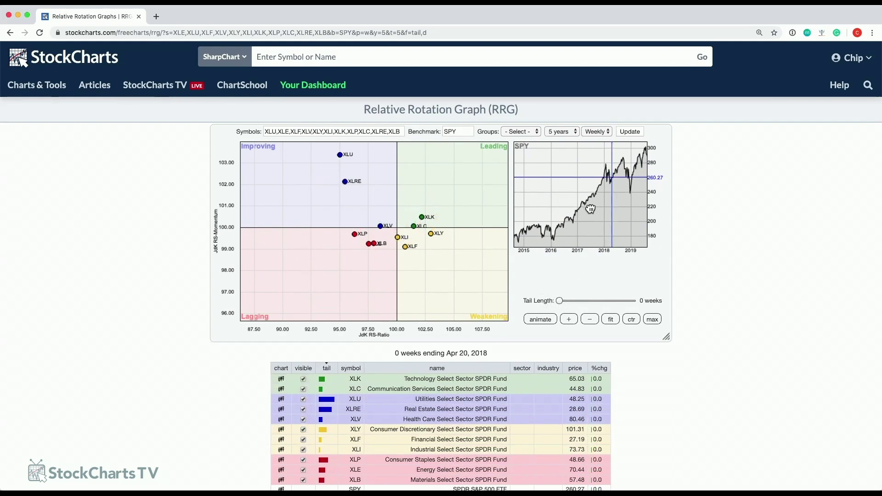
left_click(580, 211)
left_click_drag(579, 211, 602, 215)
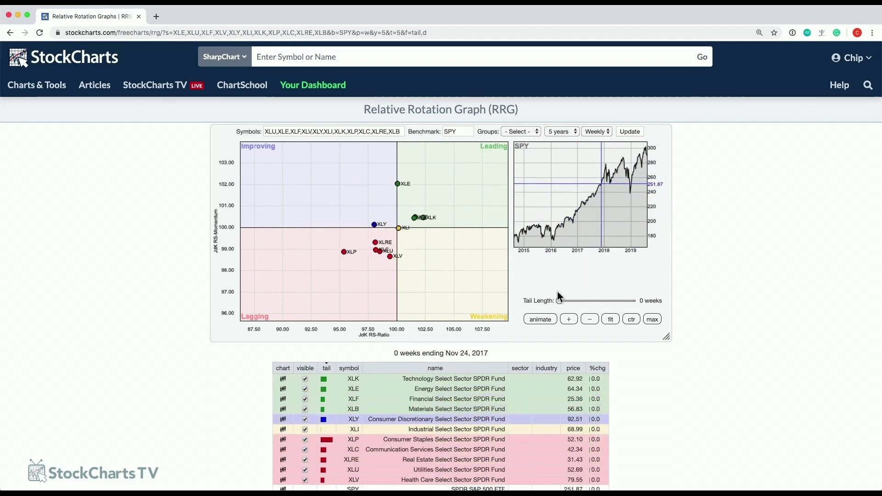
left_click_drag(559, 302, 634, 301)
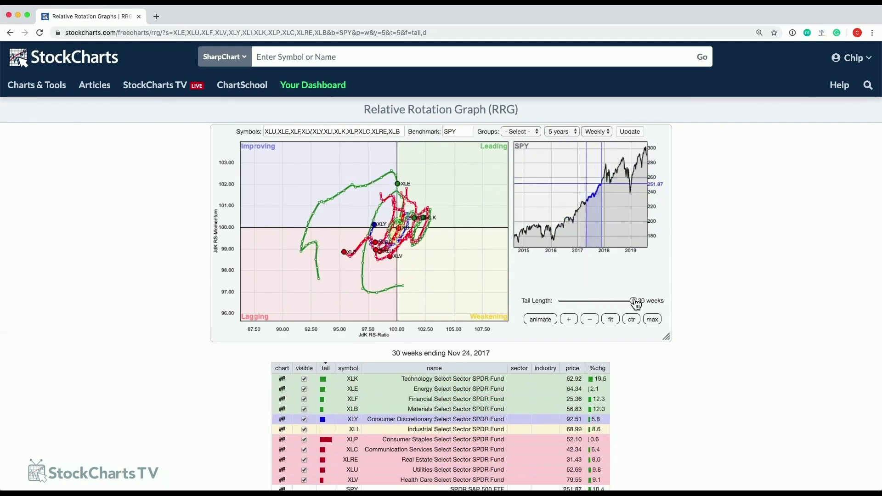
mouse_move(615, 214)
left_mouse_down()
mouse_move(546, 216)
mouse_move(619, 216)
left_mouse_up()
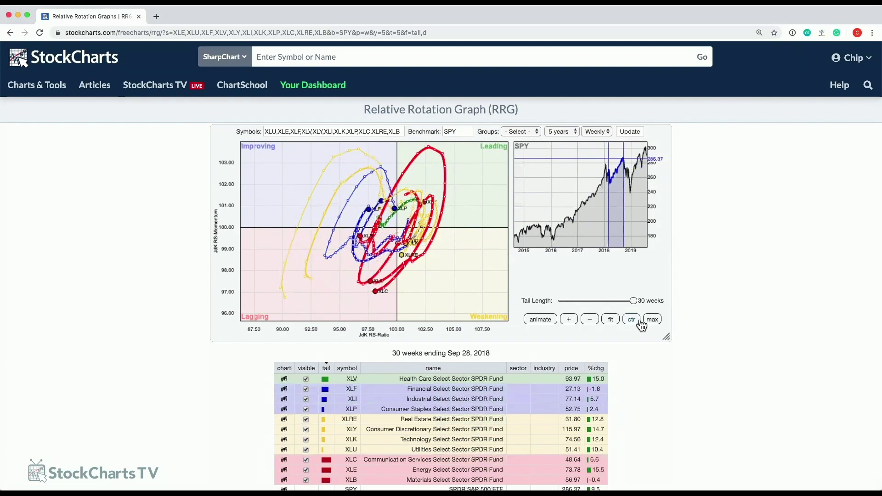
left_click_drag(635, 305, 575, 305)
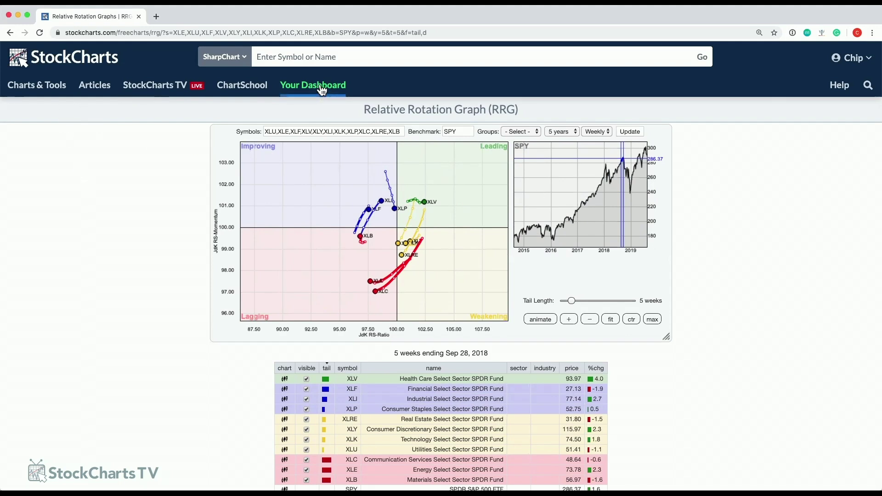
Return to the Members Dashboard and open the SharpChart chart-type dropdown by the search box.
left_click(322, 89)
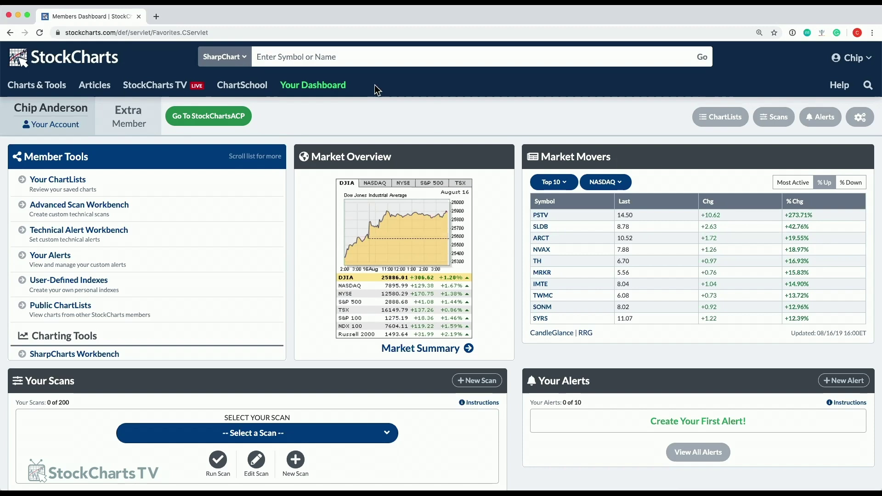
left_click(236, 57)
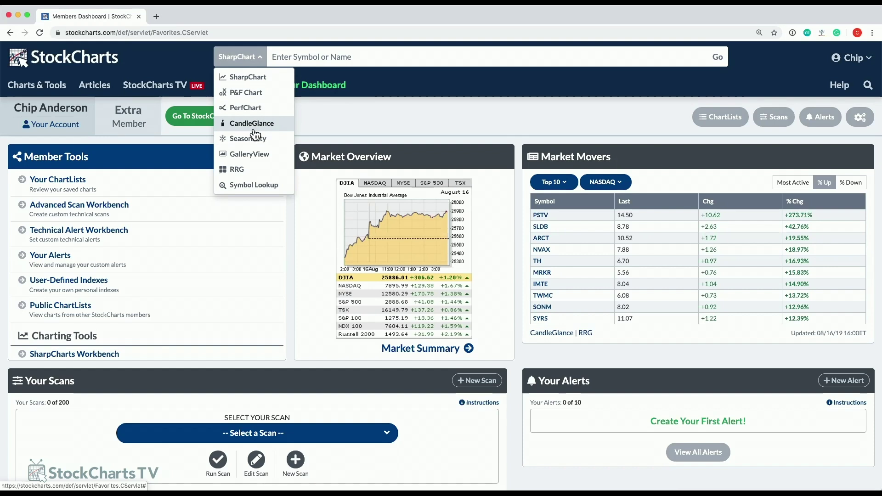
Load GalleryView charts for IBM and GE.
left_click(250, 154)
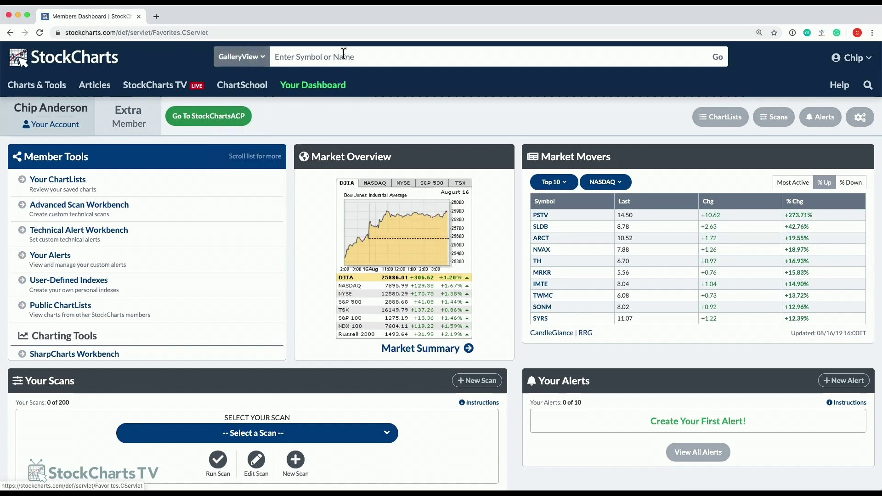
left_click(360, 56)
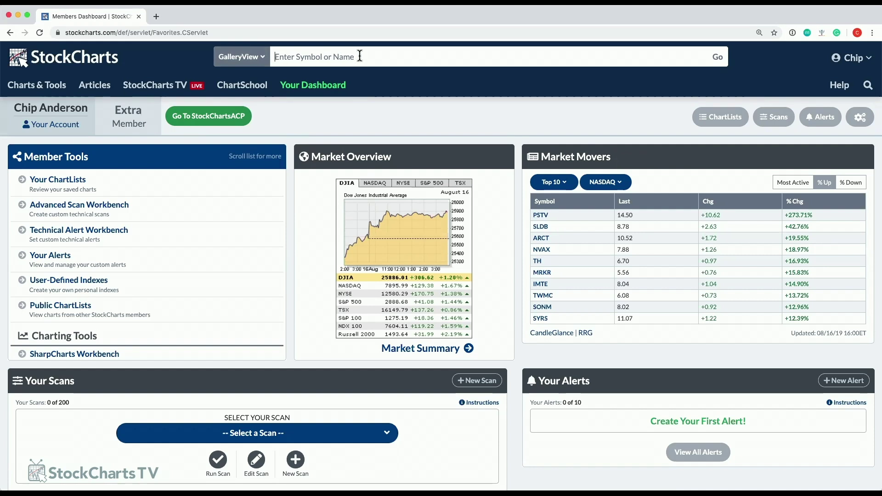
type("ib")
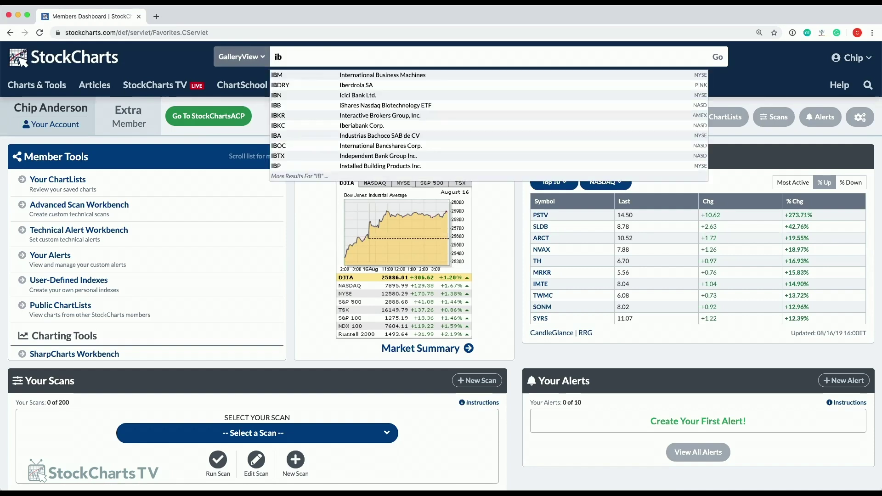
type("m,ge")
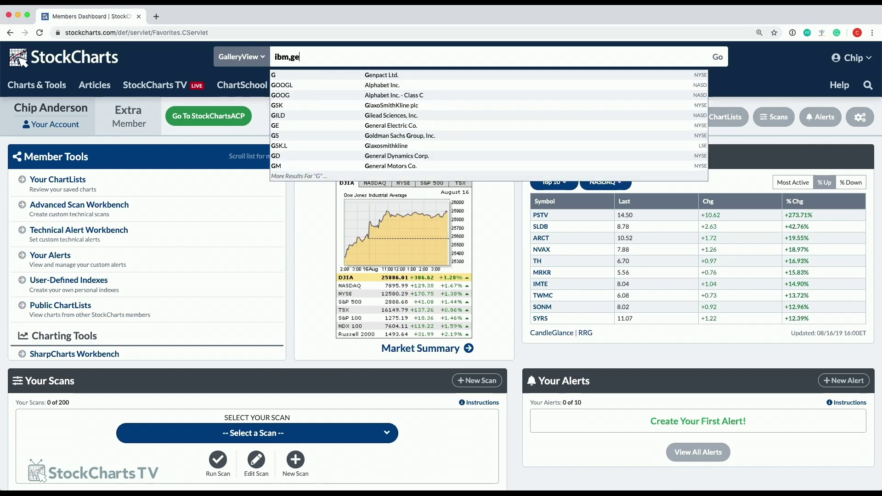
key("Return")
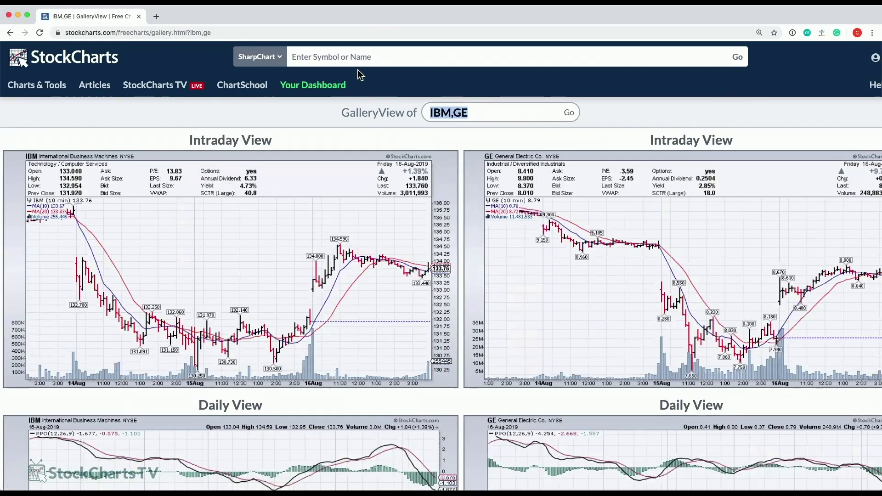
Scroll through the IBM and GE gallery charts, then go back to Your Dashboard.
scroll(282, 266, "down", 1)
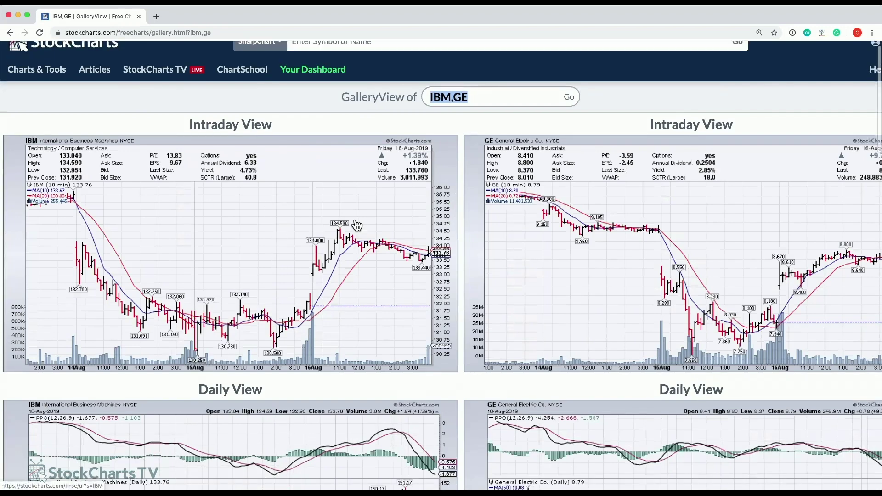
scroll(472, 230, "down", 4)
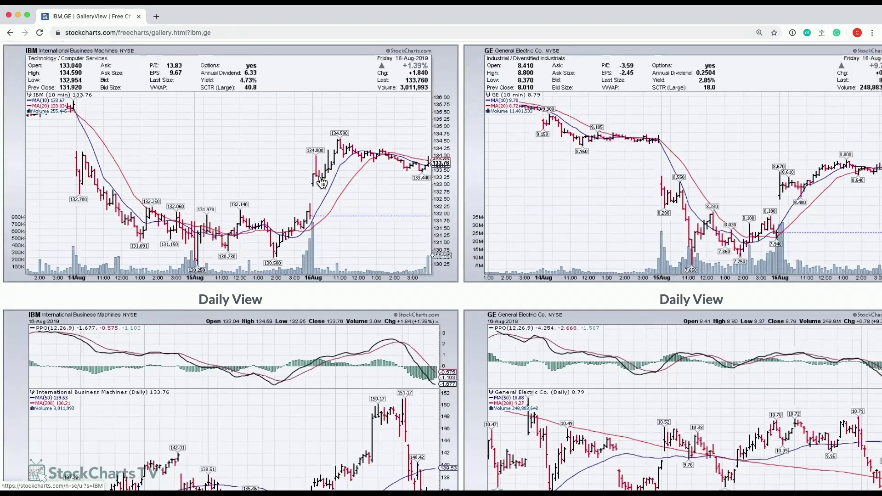
scroll(602, 195, "up", 2)
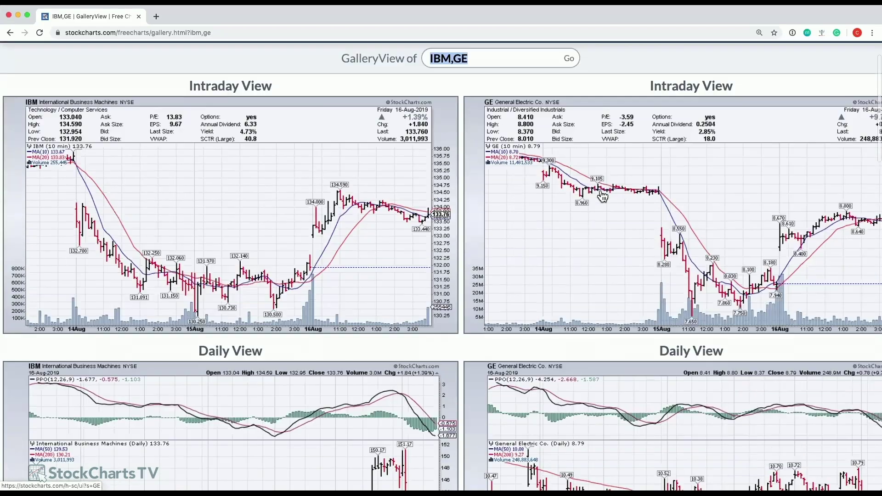
scroll(663, 187, "down", 15)
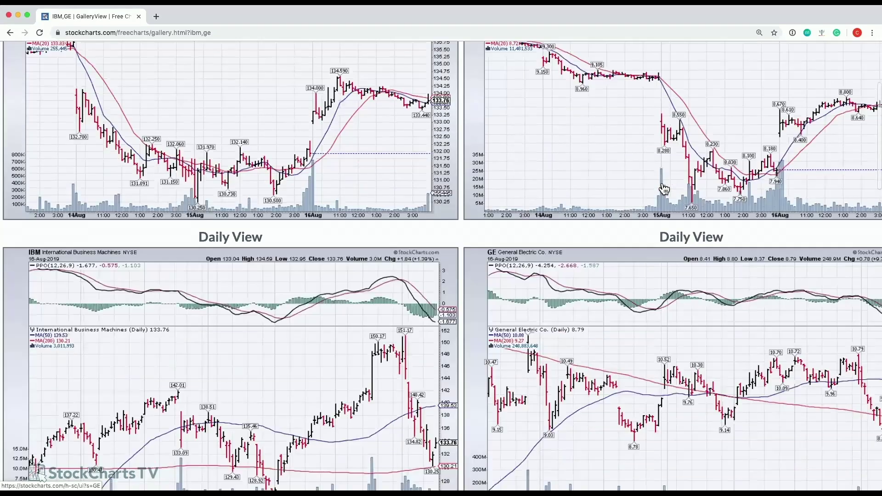
scroll(648, 194, "down", 20)
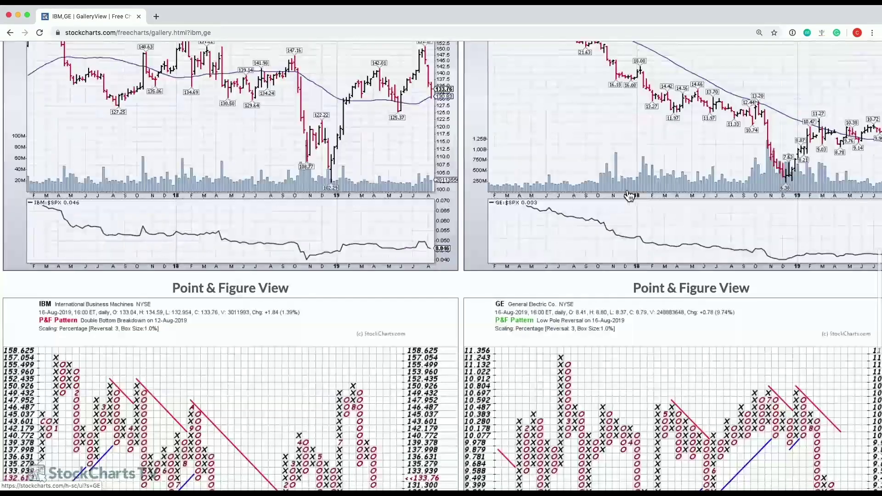
scroll(606, 190, "up", 12)
scroll(602, 191, "up", 20)
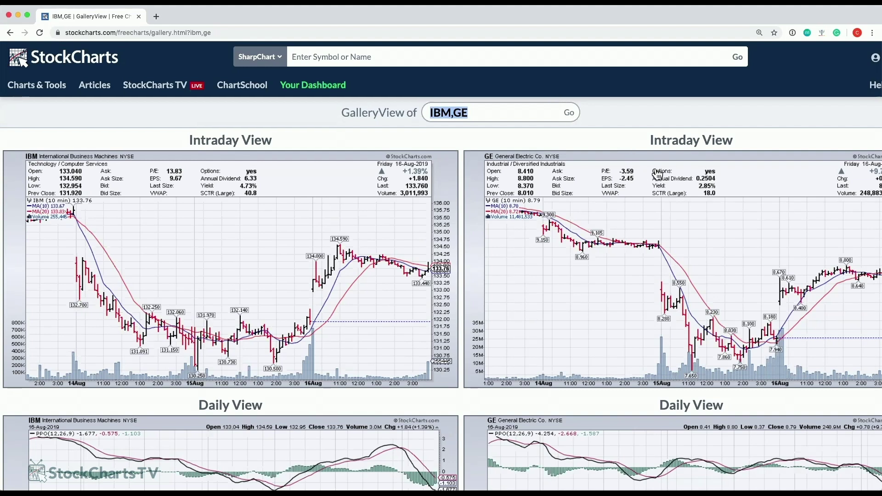
left_click(615, 140)
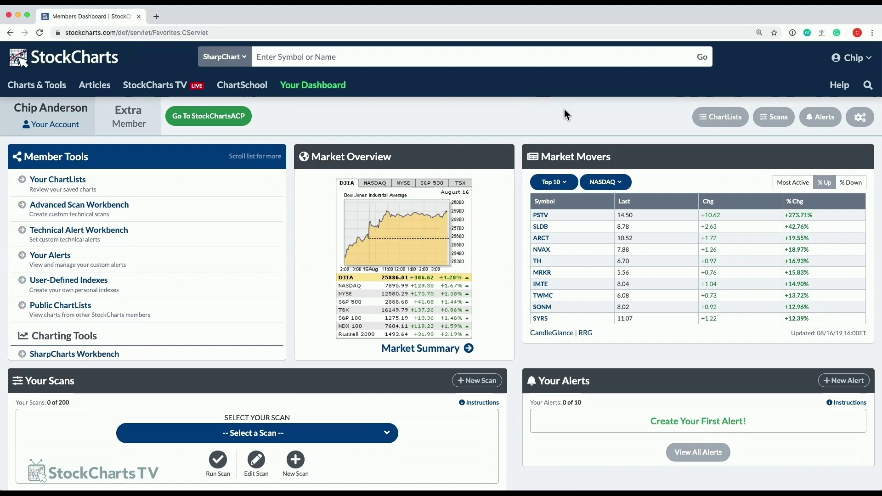
Jump to the Your ChartLists section, which shows only the Default list with 1 chart.
left_click(703, 120)
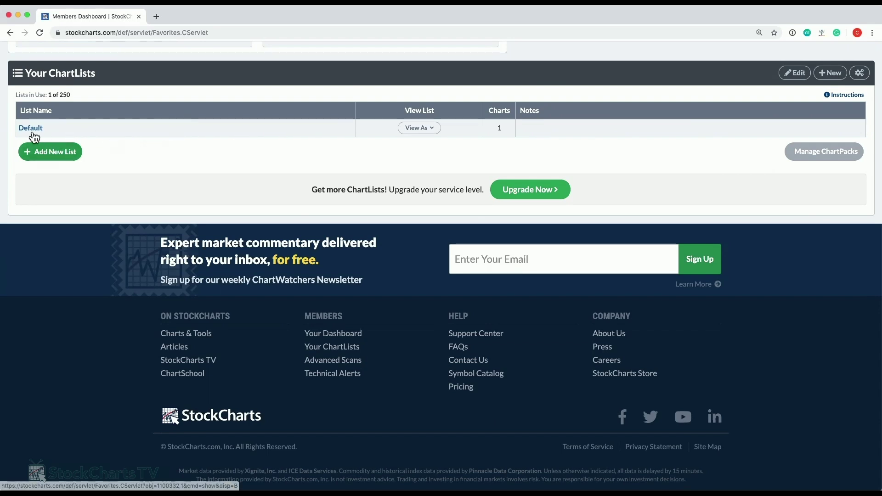
scroll(37, 151, "up", 10)
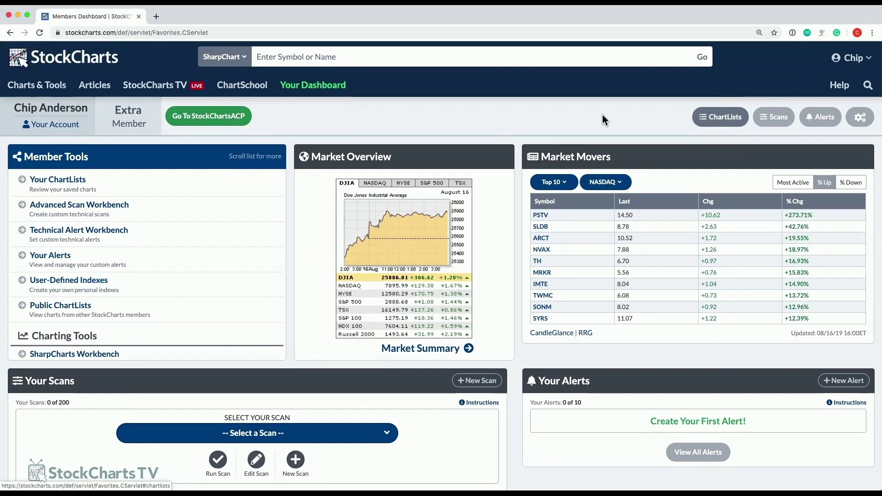
scroll(466, 233, "down", 12)
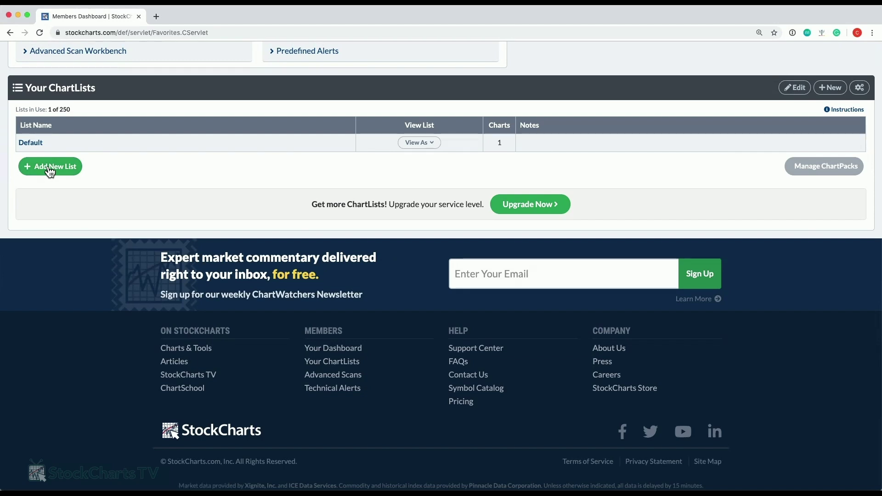
Create a new ChartList named 'My Profolio'.
left_click(49, 169)
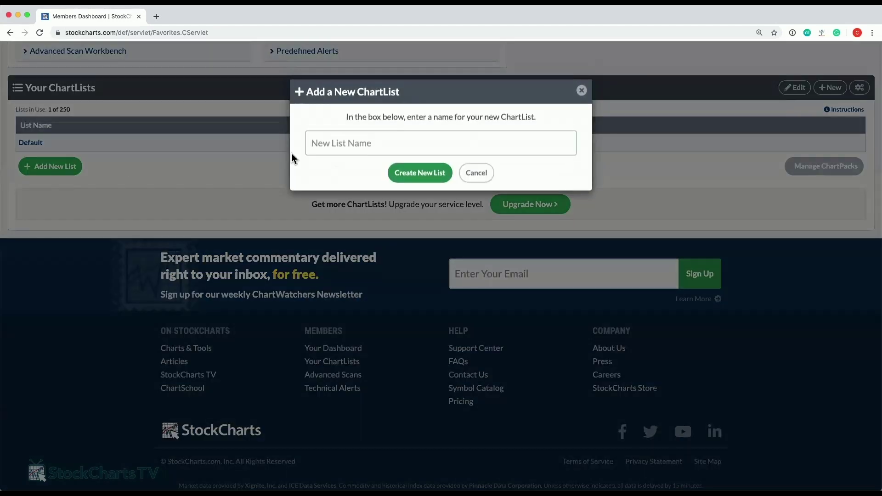
left_click(408, 148)
type("My O")
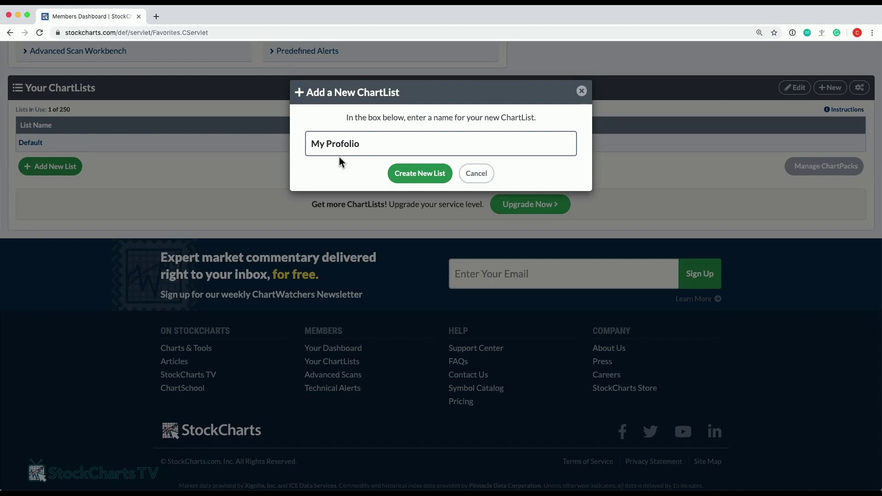
left_click(447, 172)
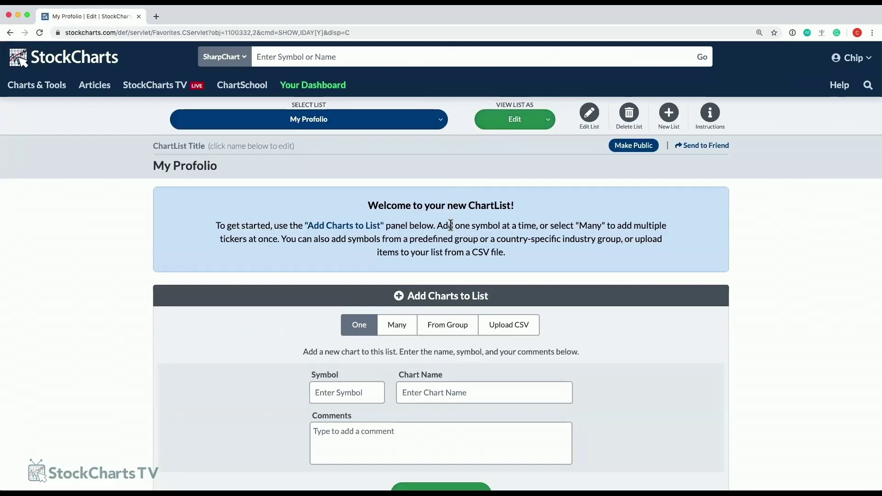
scroll(418, 246, "down", 2)
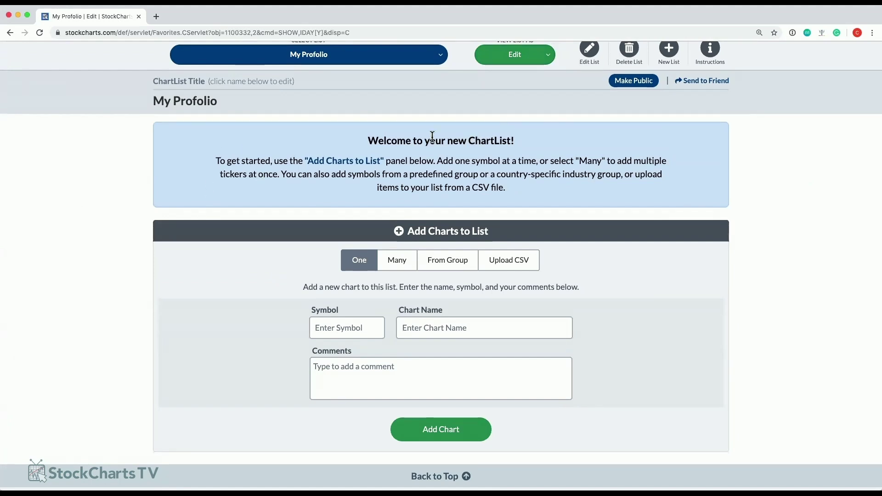
scroll(307, 163, "up", 1)
scroll(310, 165, "up", 2)
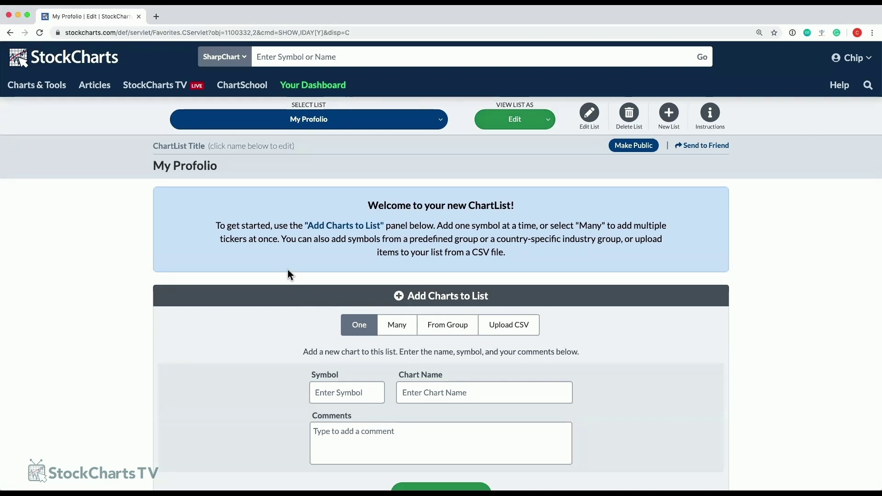
scroll(286, 271, "down", 2)
Add MSFT and INTC in one batch, so the list holds F, GM, INTC and MSFT.
left_click(396, 281)
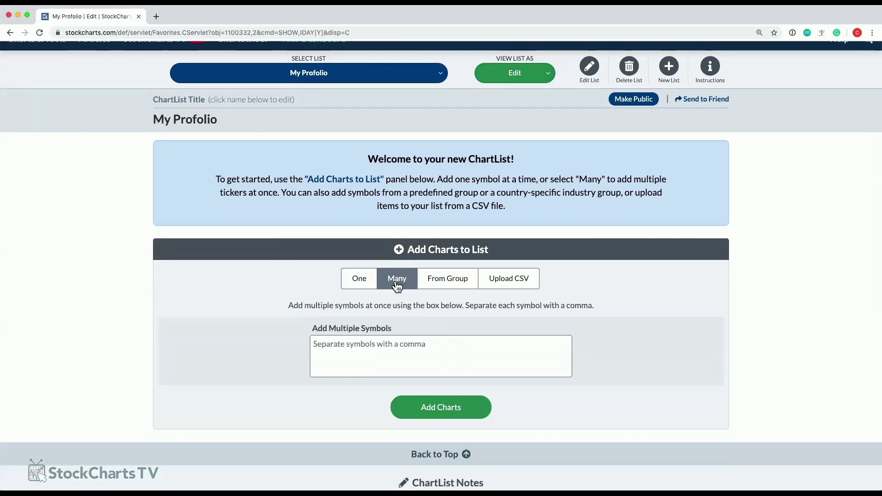
left_click(382, 352)
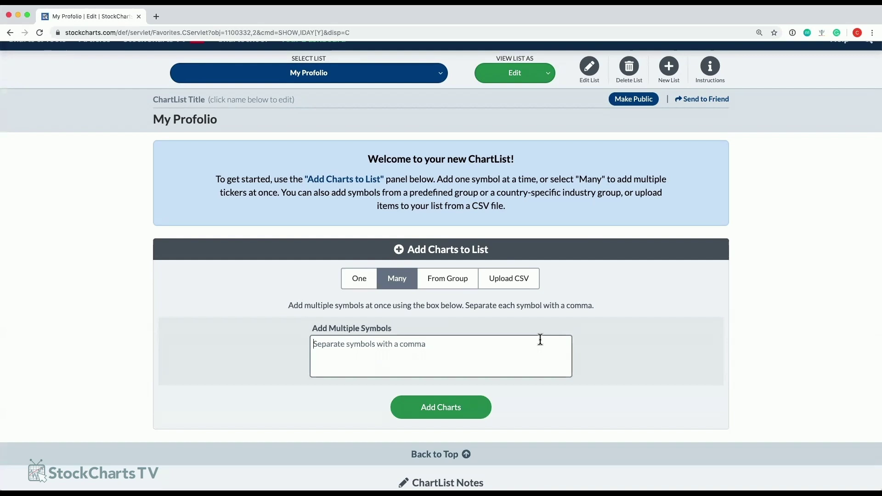
type("MSFT")
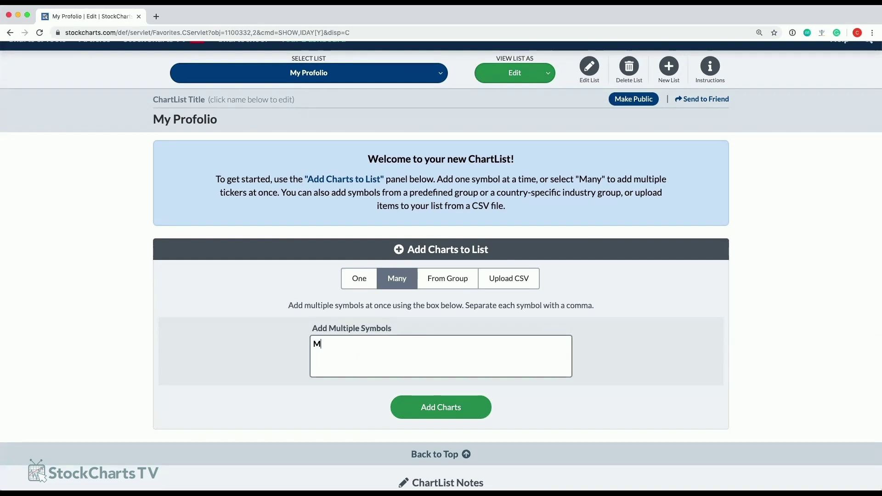
type(", INTC, F, GM")
left_click(488, 401)
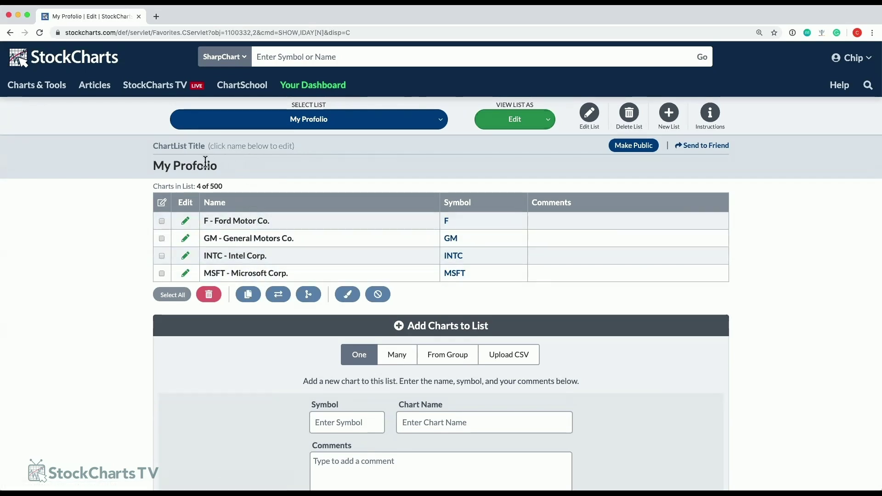
Display My Profolio as full charts, 10 per page, and scroll through them.
left_click(518, 122)
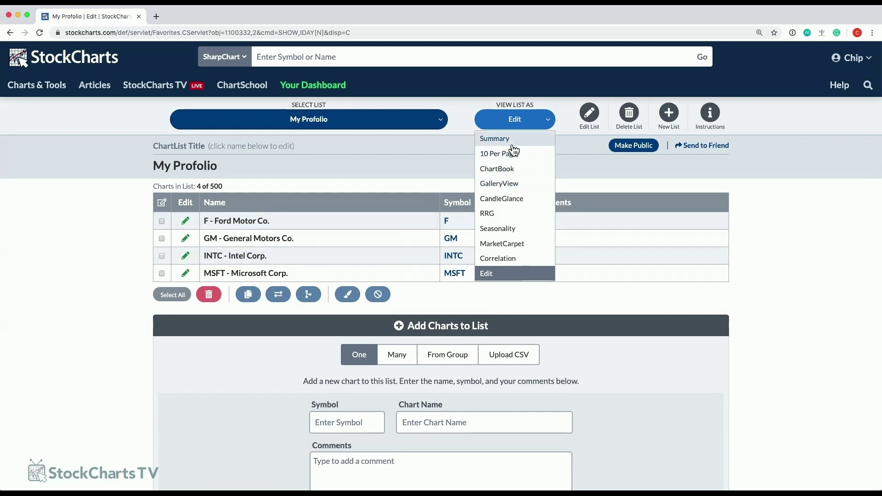
left_click(509, 155)
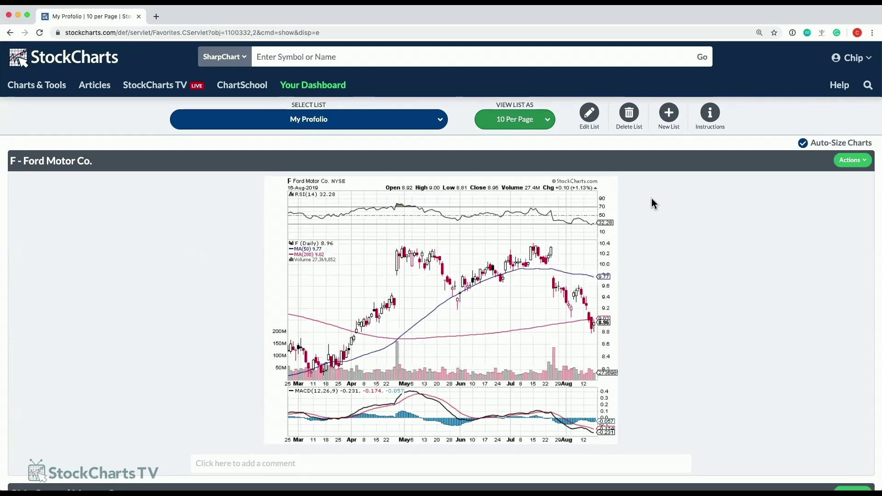
scroll(172, 287, "down", 1)
scroll(172, 287, "down", 1)
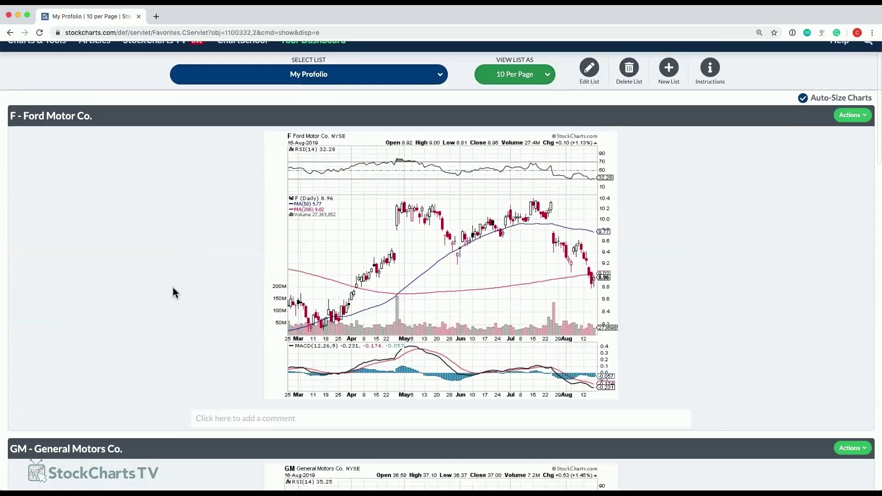
scroll(522, 239, "down", 7)
scroll(519, 249, "down", 20)
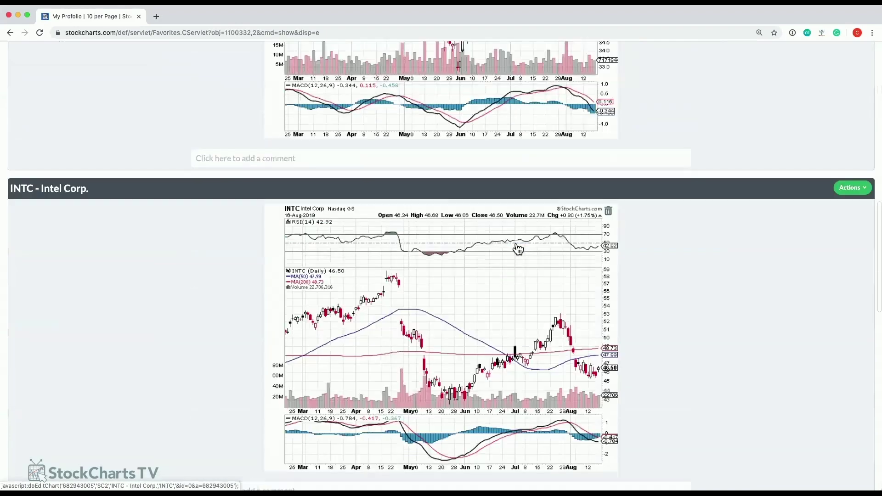
scroll(512, 247, "up", 20)
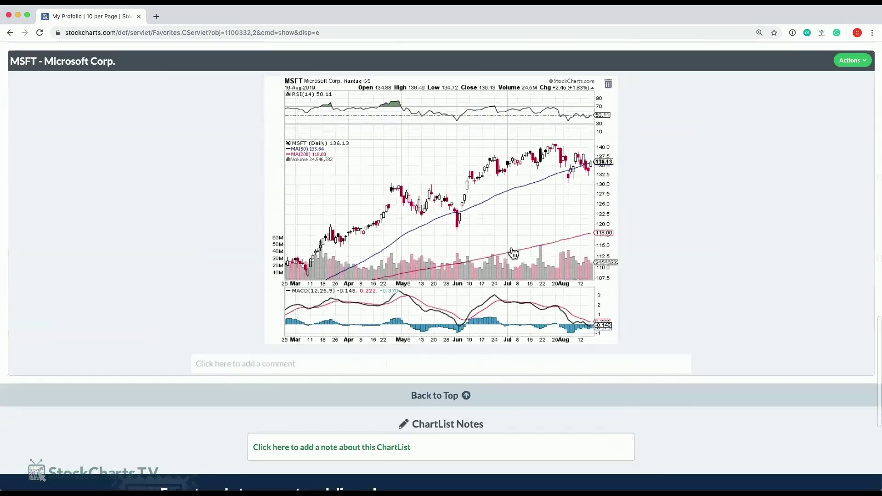
scroll(709, 256, "down", 1)
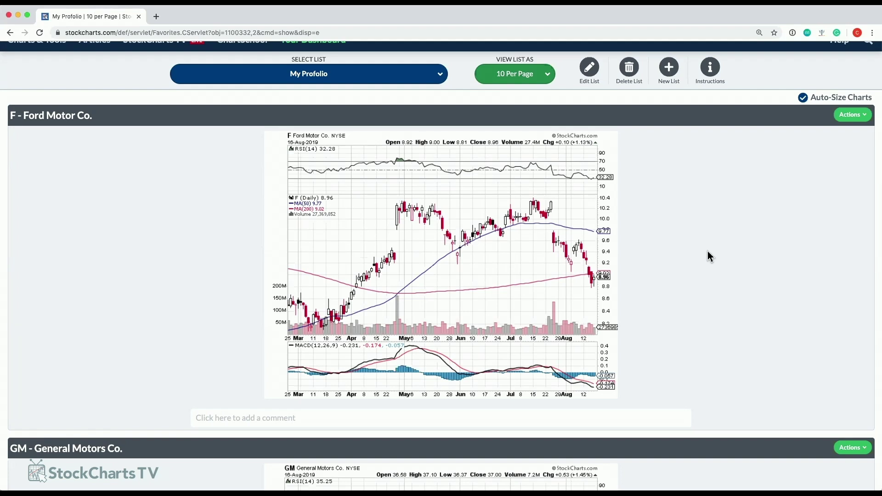
Open the Ford chart for editing and set its colour scheme to Murphy.
left_click(476, 260)
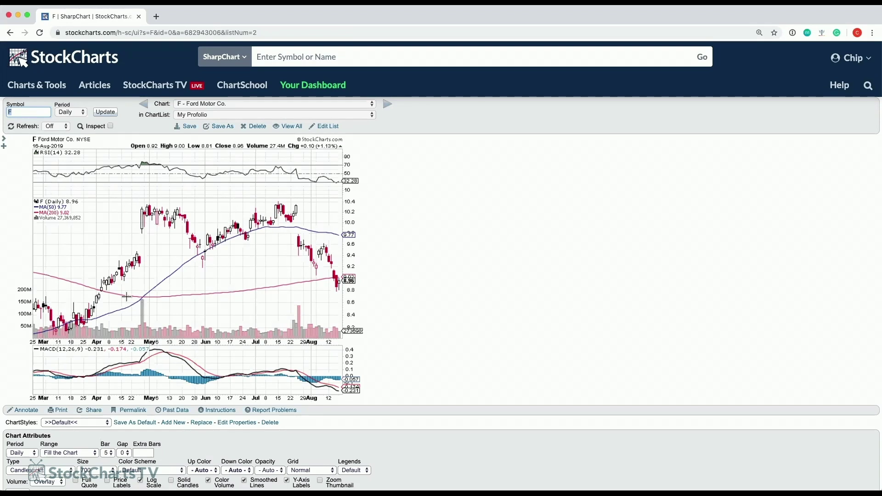
scroll(437, 264, "down", 2)
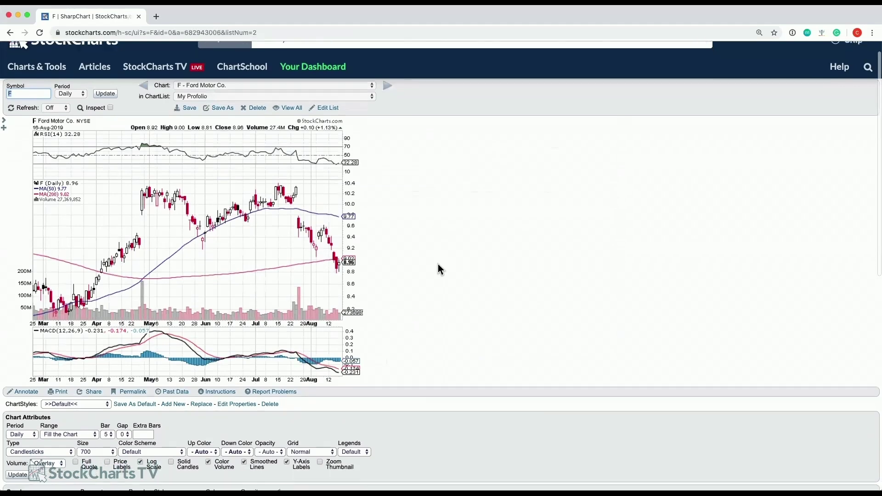
scroll(438, 263, "down", 2)
scroll(437, 263, "up", 2)
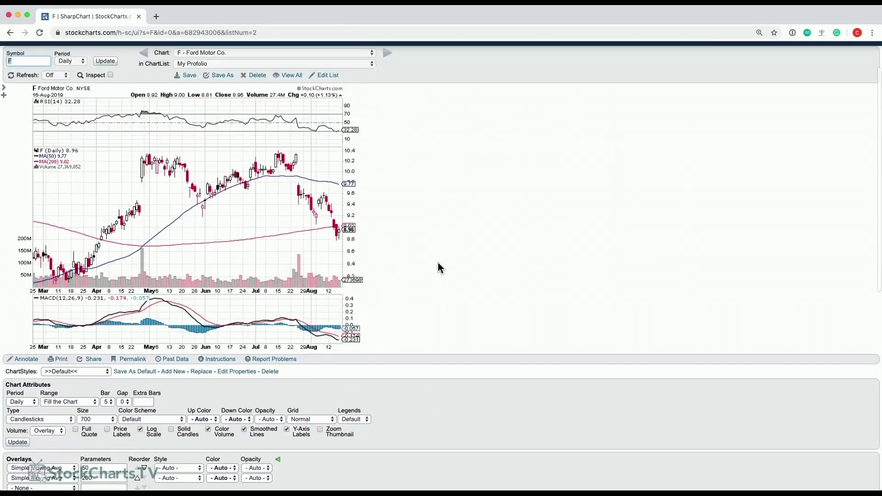
scroll(438, 263, "up", 2)
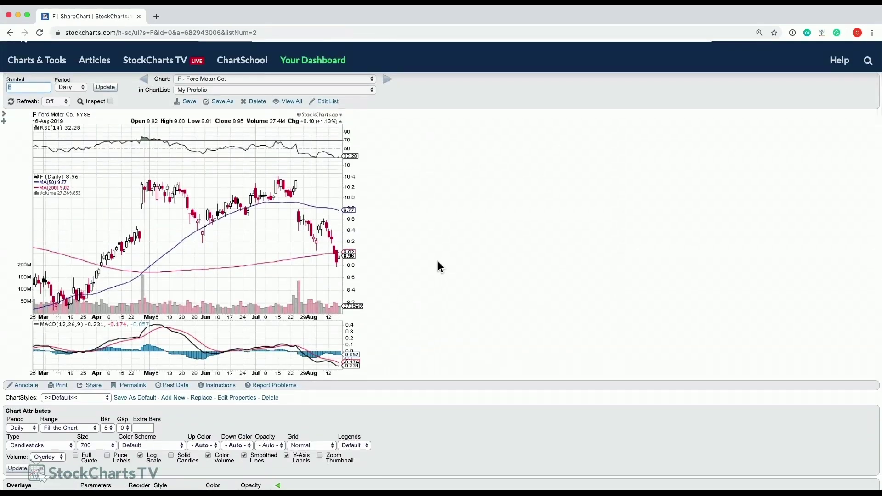
scroll(437, 263, "up", 2)
scroll(438, 263, "down", 3)
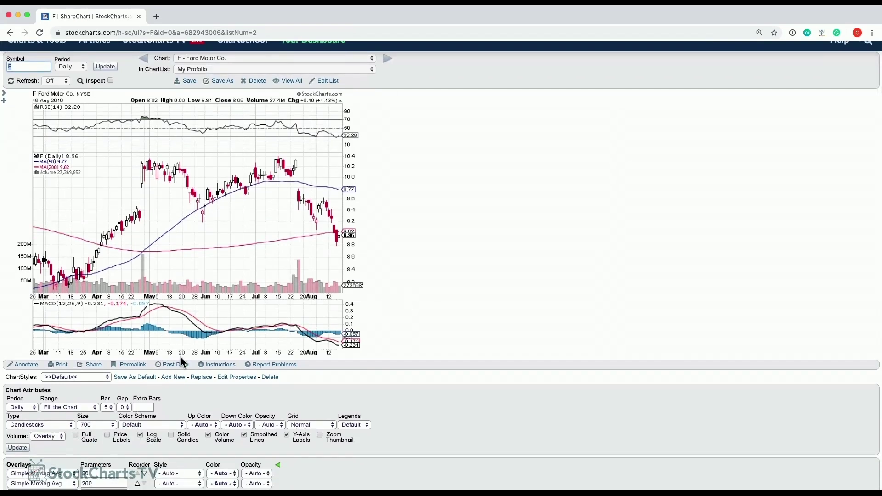
scroll(407, 308, "down", 3)
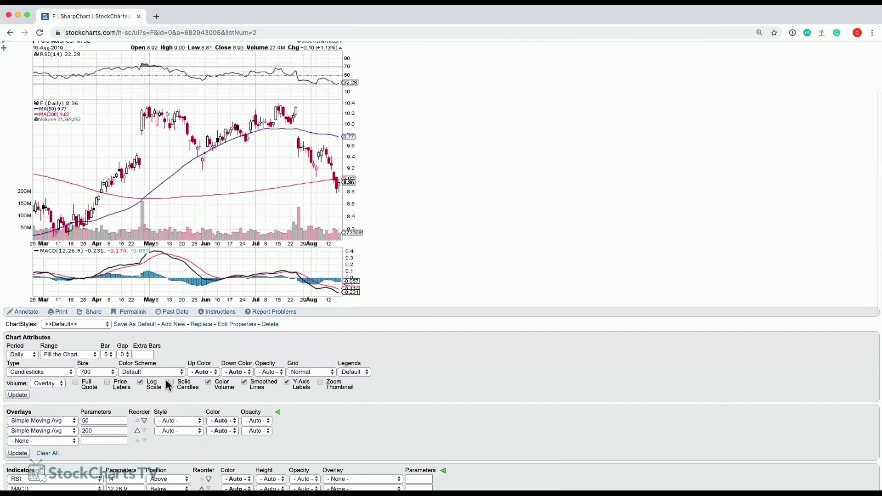
left_click(139, 375)
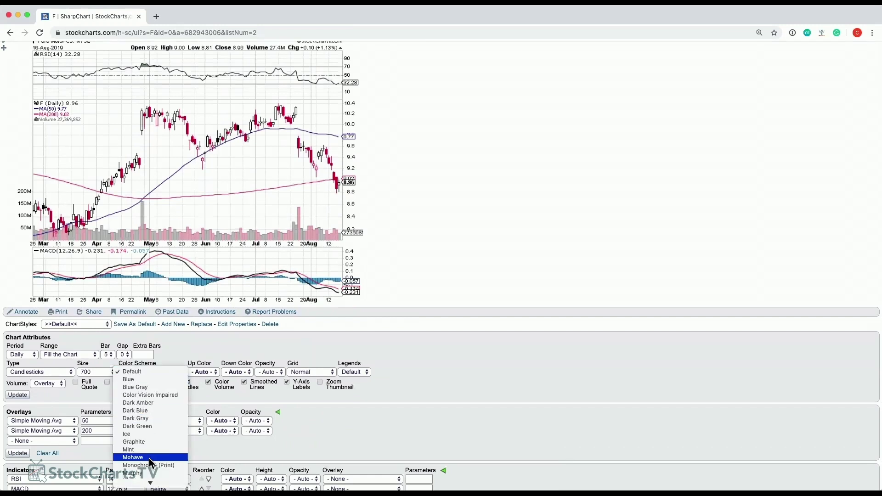
scroll(148, 427, "down", 2)
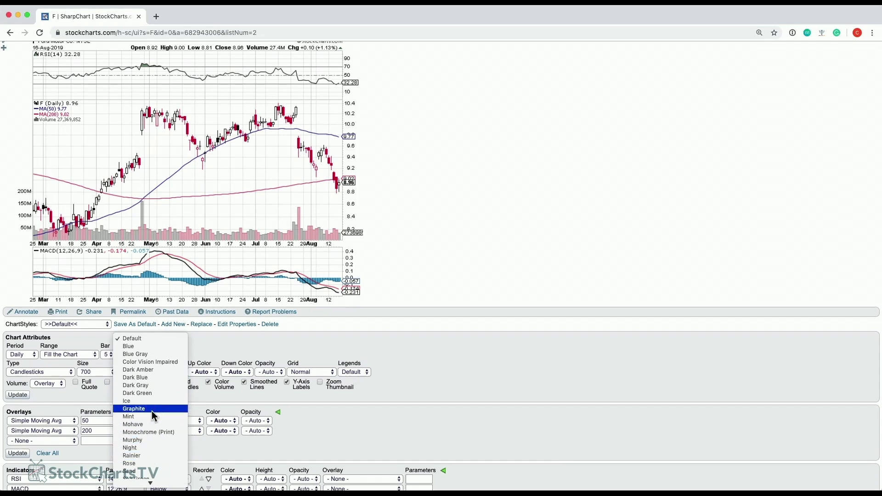
left_click(150, 441)
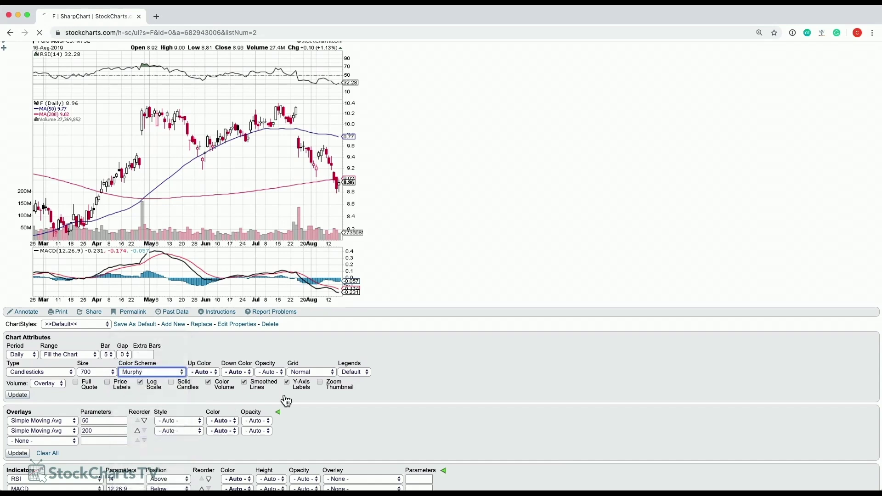
Set the Ford chart size to 1024 and redraw it.
scroll(86, 335, "down", 5)
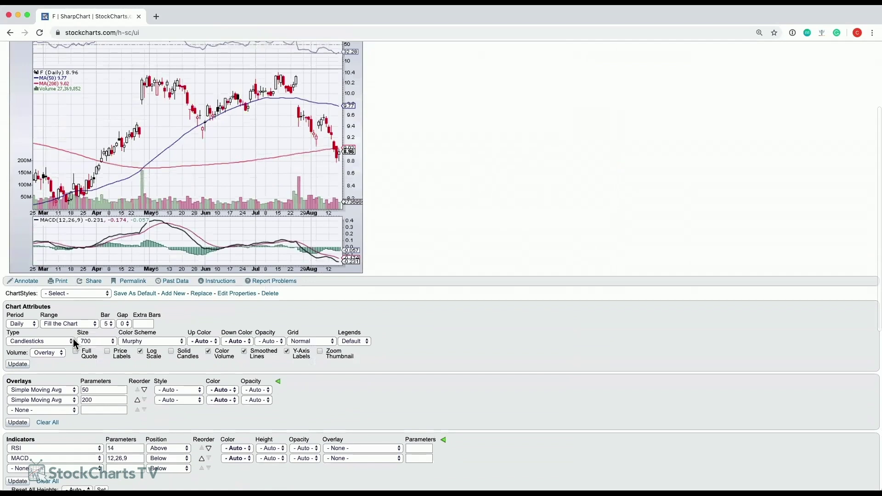
left_click(92, 340)
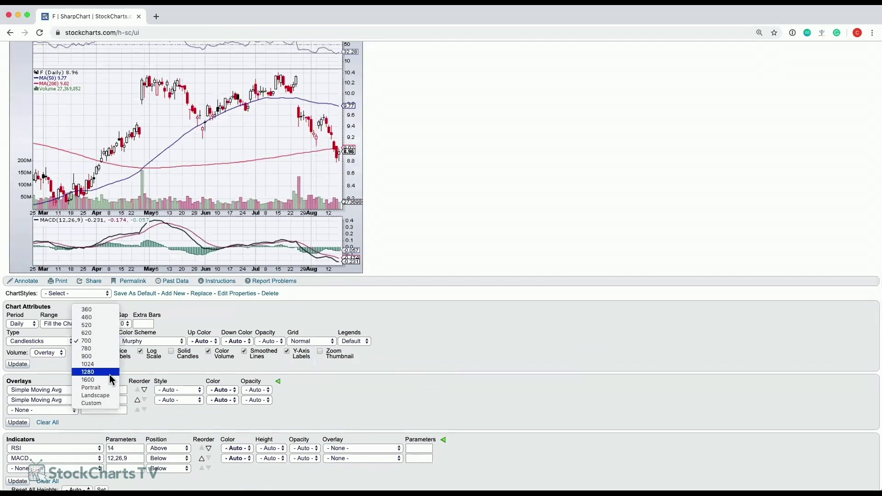
left_click(94, 364)
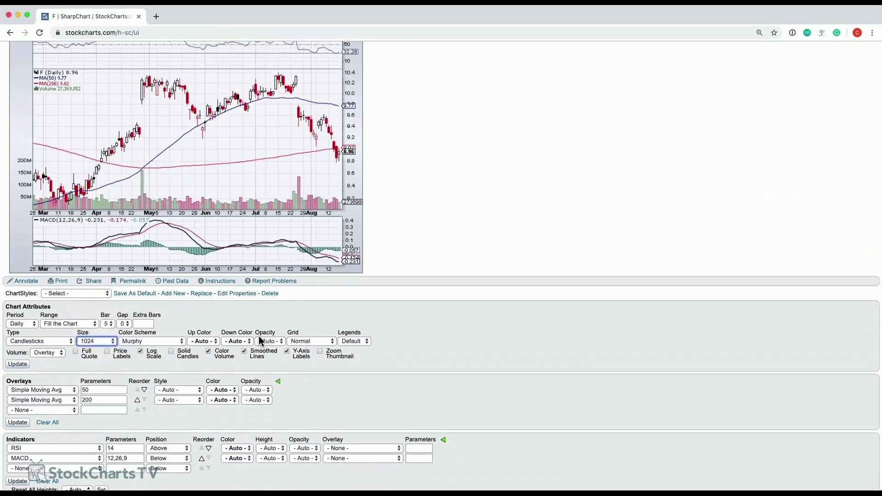
left_click(24, 364)
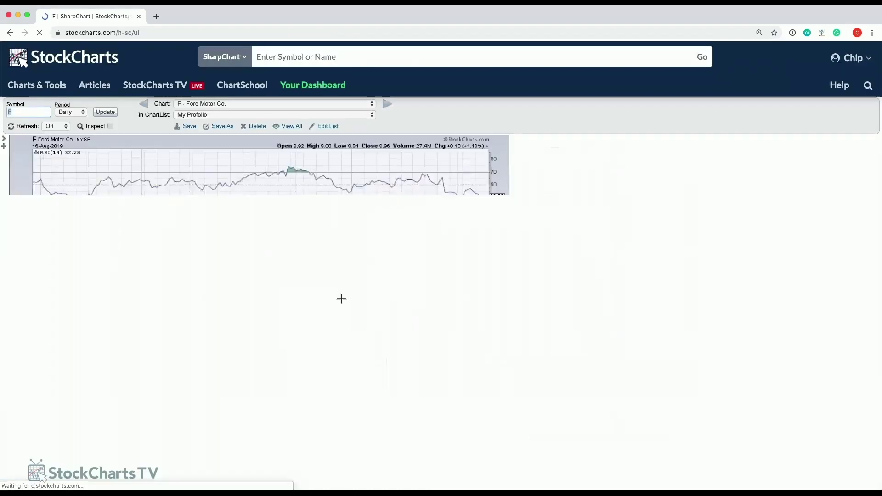
scroll(358, 297, "down", 1)
Replace the MACD indicator with Chaikin Money Flow (CMF) and redraw the chart.
scroll(358, 298, "down", 15)
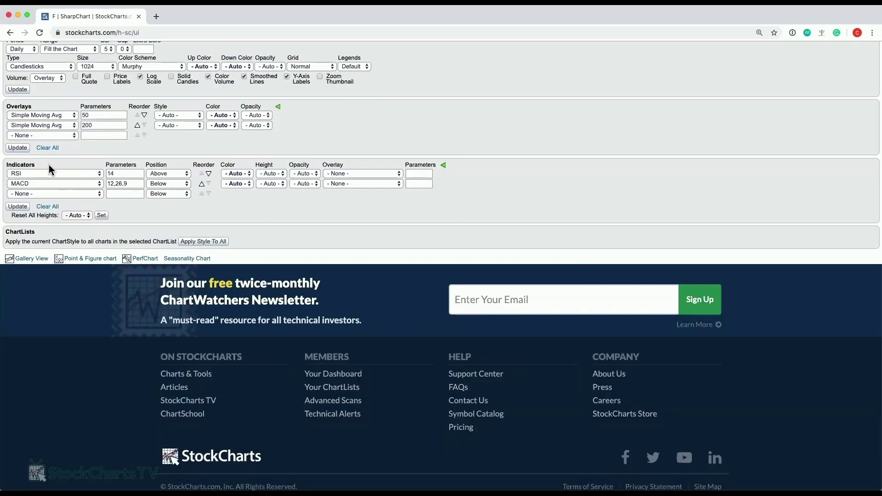
left_click(46, 182)
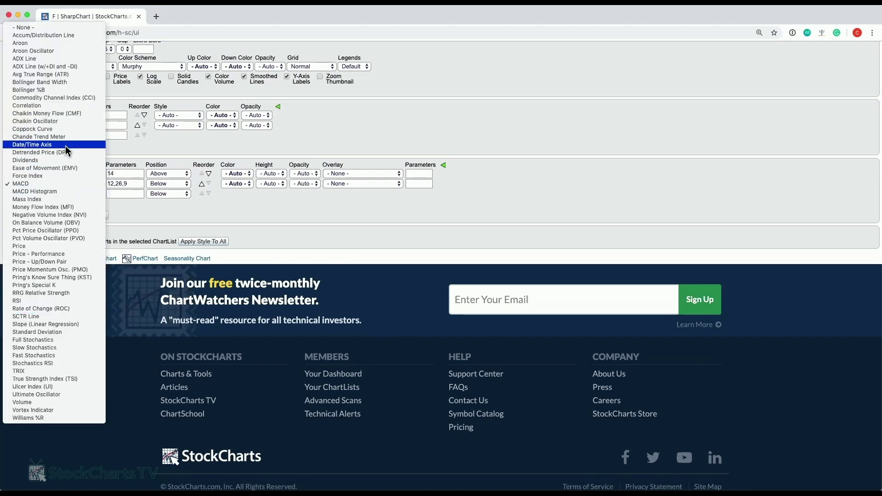
left_click(63, 113)
left_click(17, 207)
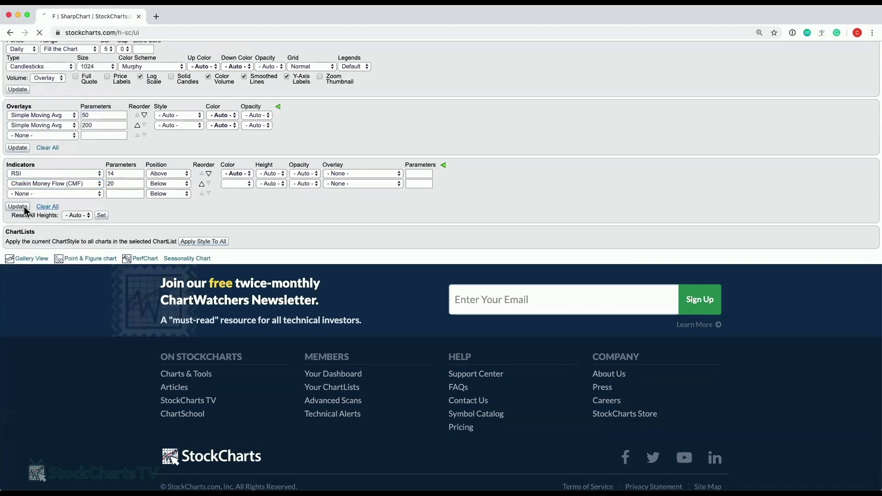
scroll(337, 254, "down", 10)
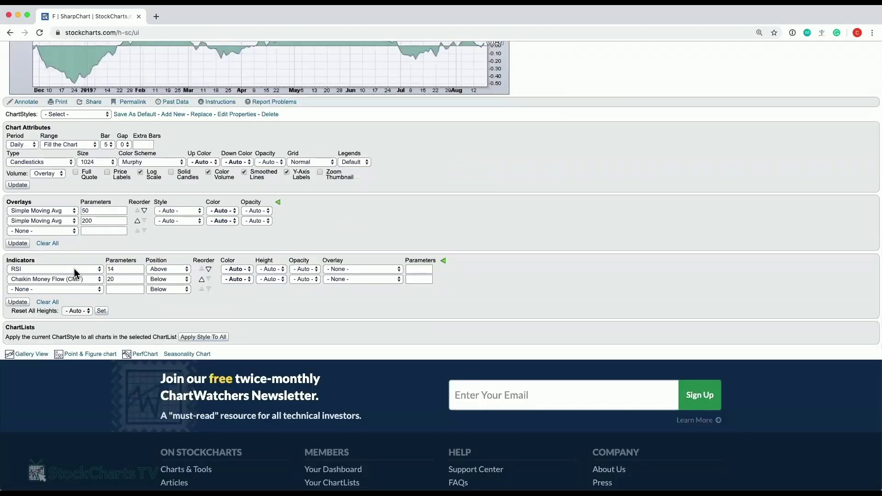
Set the RSI indicator to None and redraw, removing the RSI panel.
left_click(76, 268)
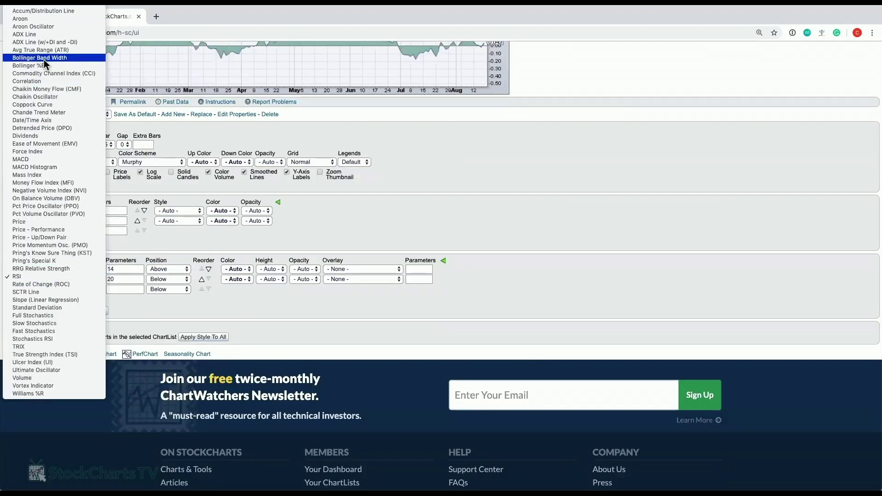
left_click(29, 10)
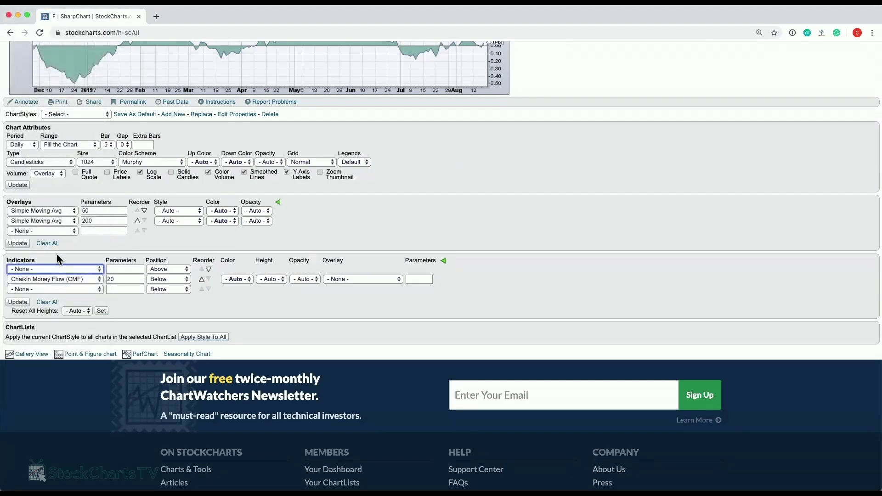
left_click(18, 302)
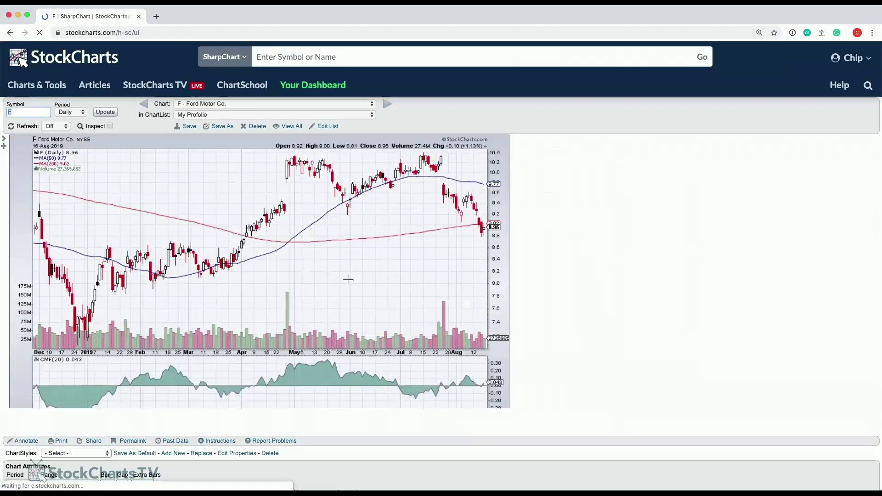
scroll(412, 251, "down", 1)
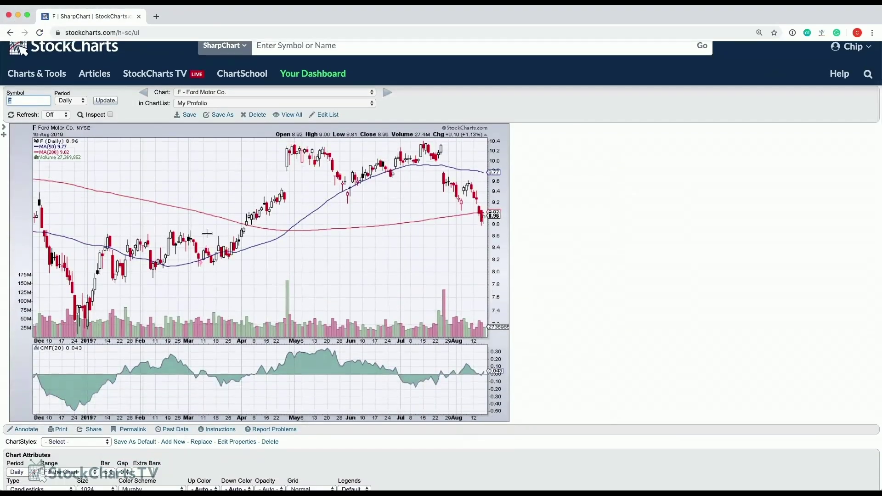
scroll(207, 233, "down", 4)
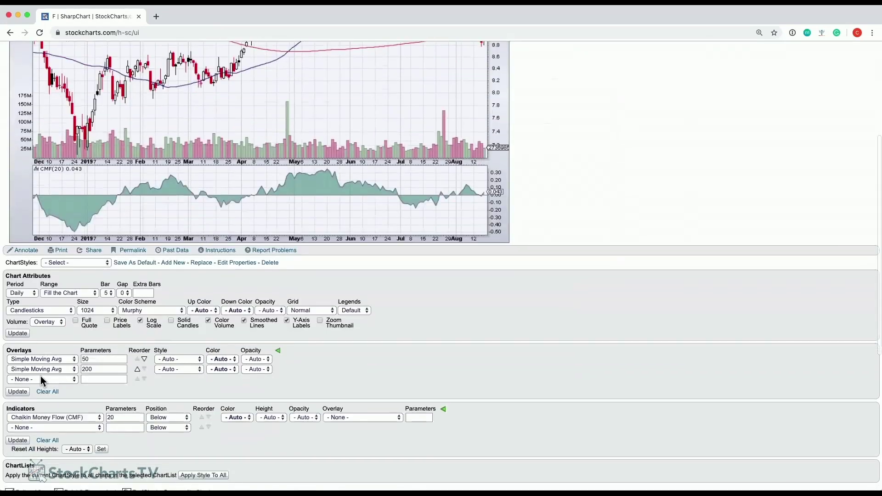
Add an Ichimoku Cloud overlay to the Ford chart and redraw it.
left_click(40, 380)
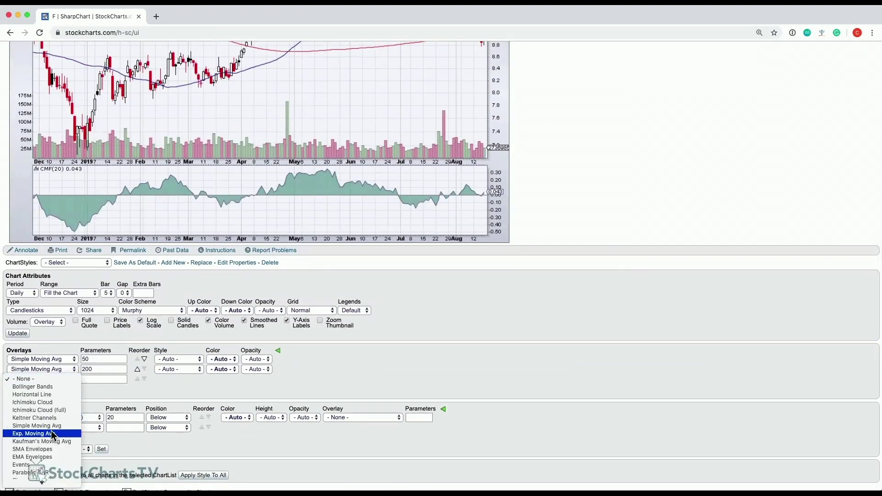
left_click(52, 406)
left_click(24, 404)
Save the Ford chart's setup as the default ChartStyle and confirm.
scroll(650, 224, "down", 2)
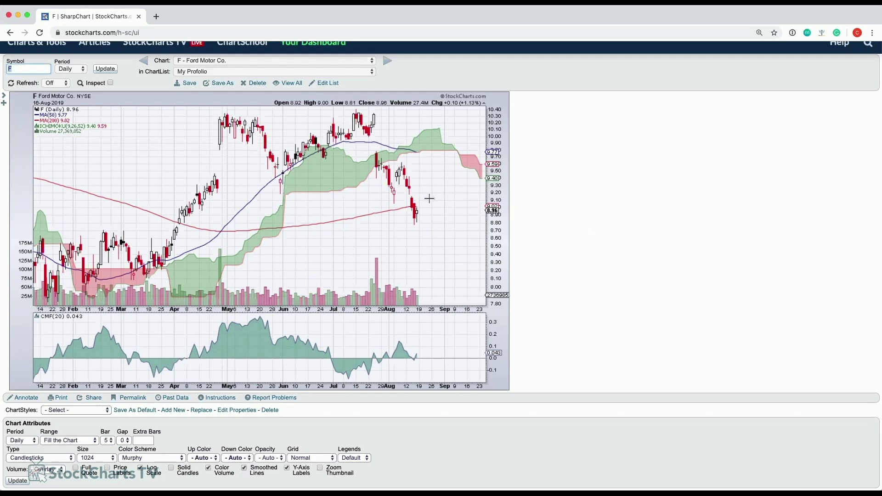
scroll(432, 200, "down", 1)
scroll(382, 202, "up", 1)
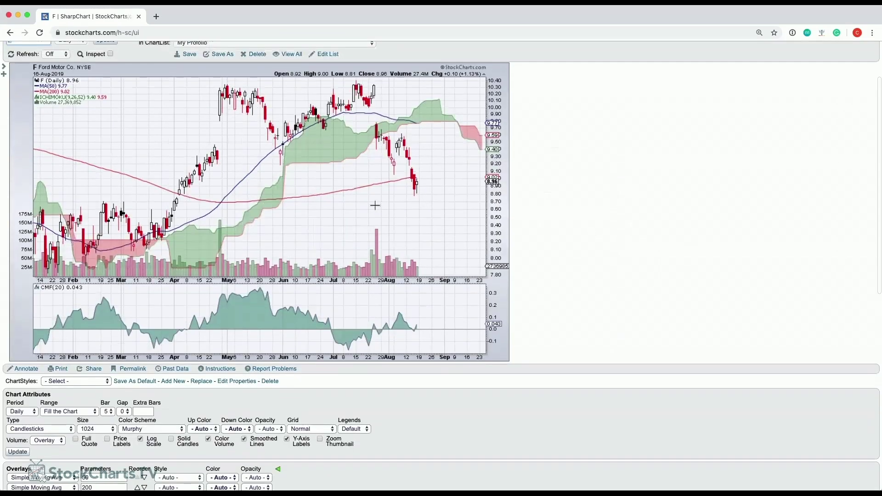
scroll(257, 225, "down", 1)
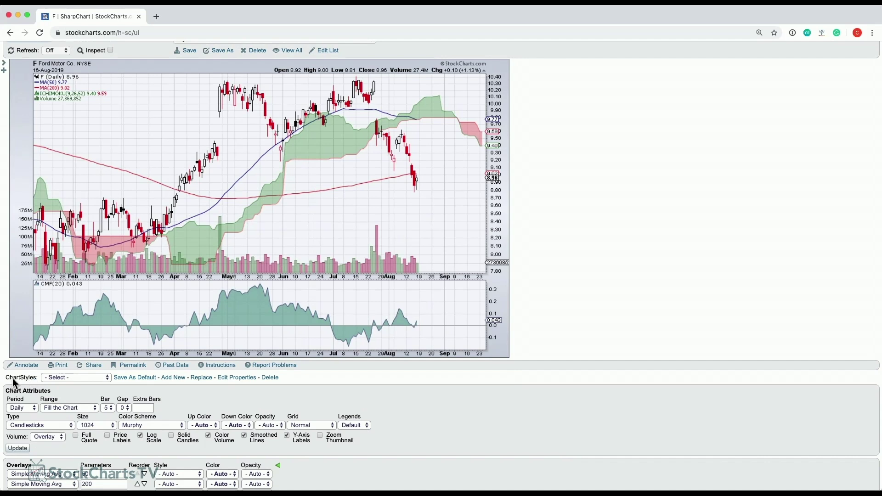
left_click(133, 378)
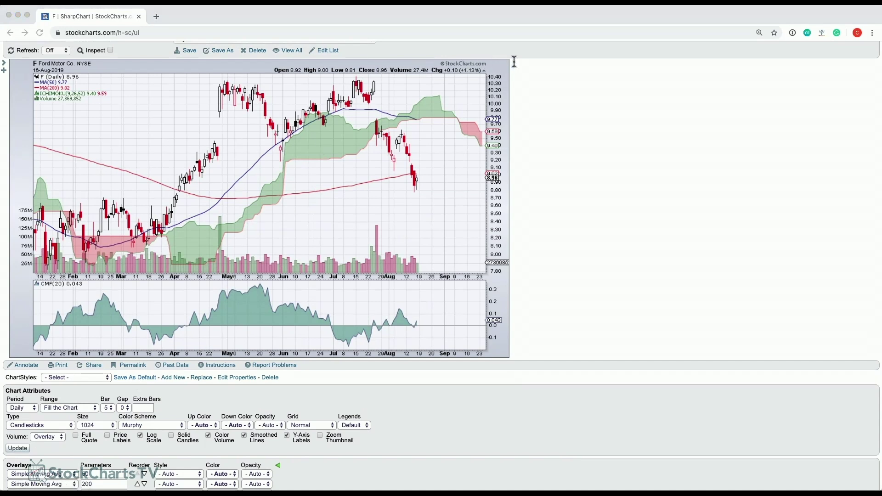
left_click(528, 86)
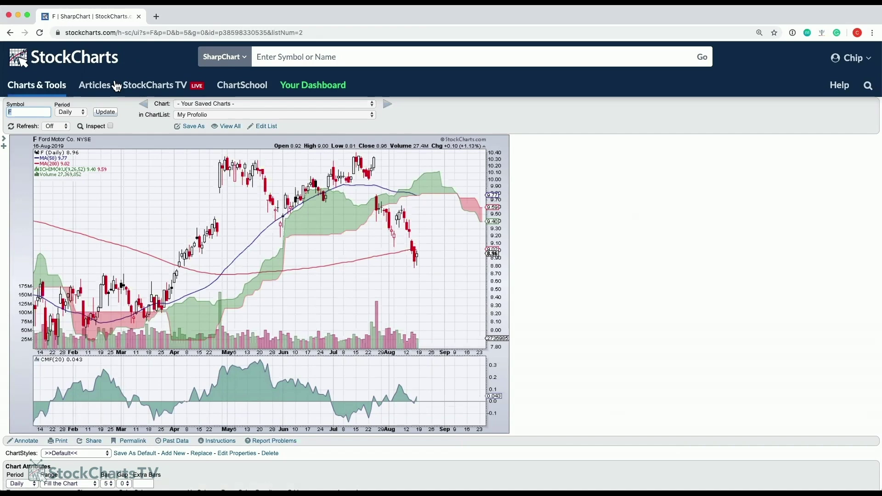
From Your Dashboard, load a YUM chart showing the new default style.
left_click(42, 90)
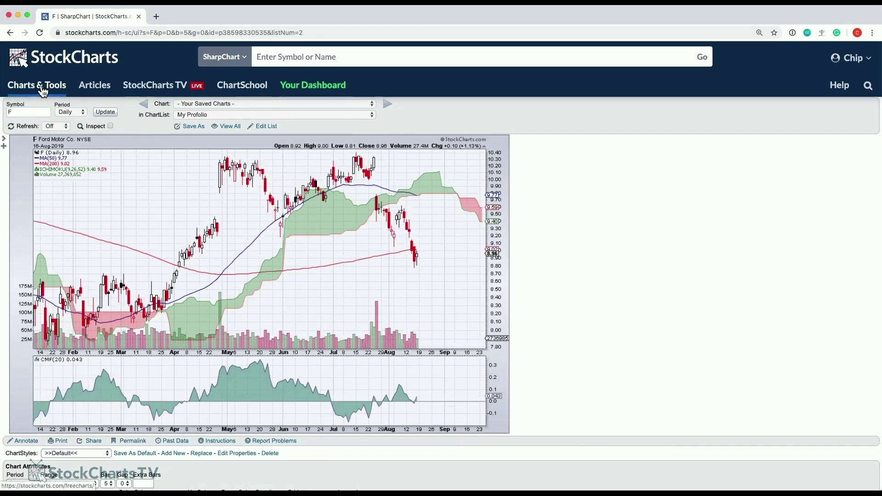
left_click(327, 88)
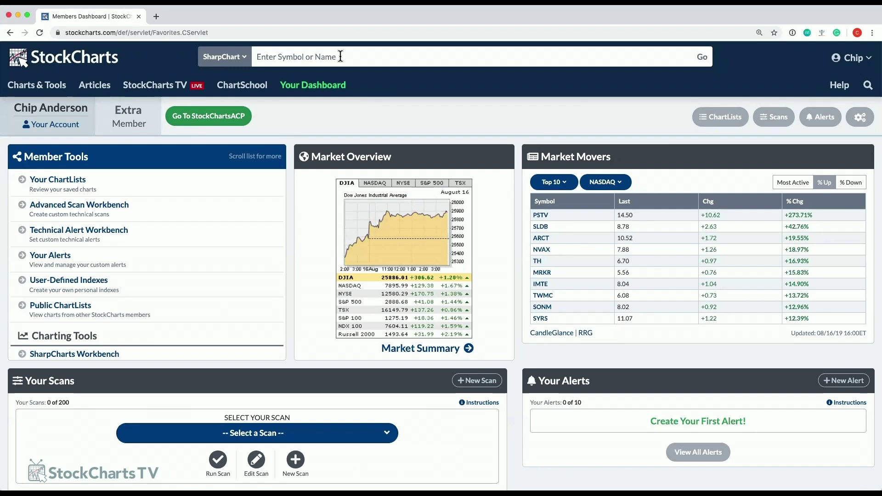
type("yum")
key("Return")
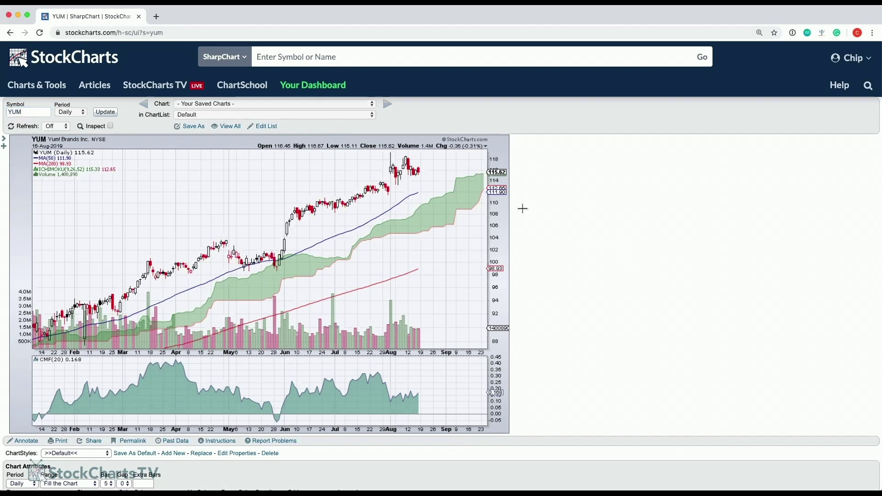
Open the misspelled My Profolio ChartList summary (F, GM, INTC, MSFT) and request its deletion.
left_click(301, 91)
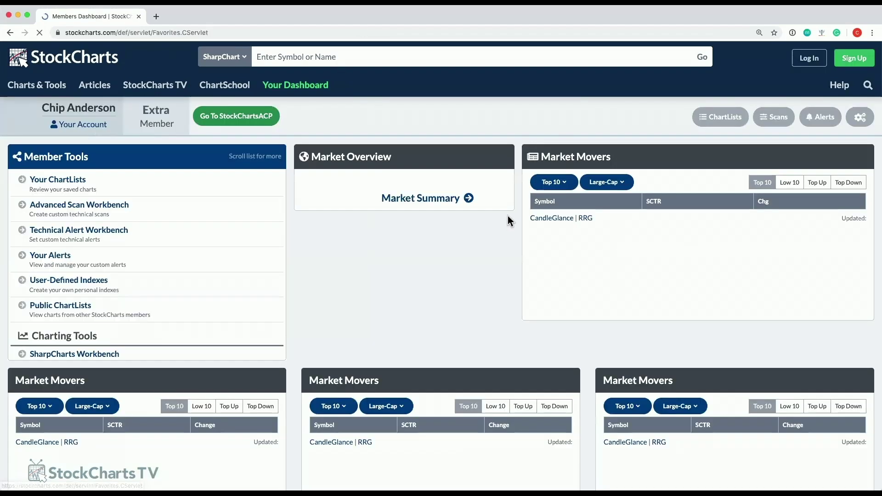
scroll(349, 208, "down", 15)
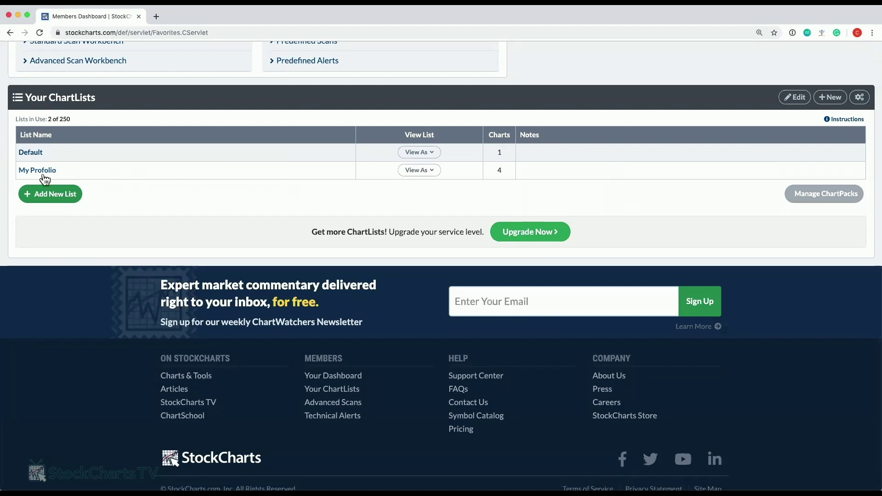
left_click(43, 171)
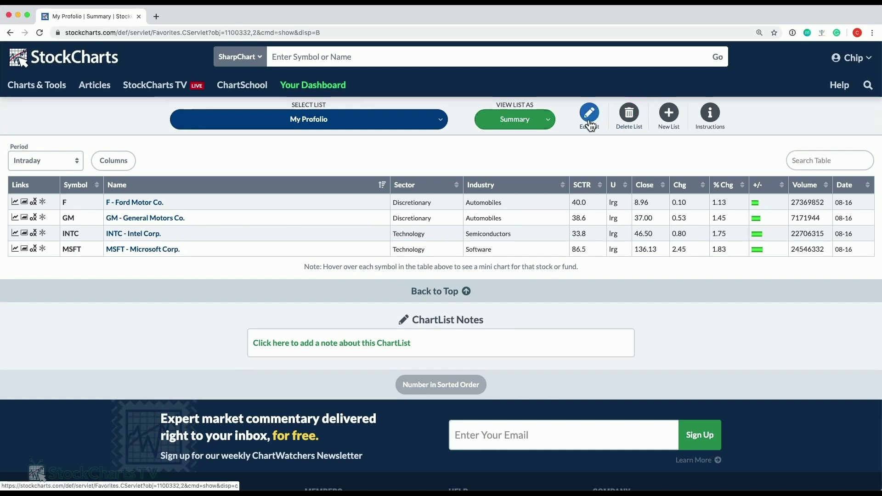
left_click(311, 88)
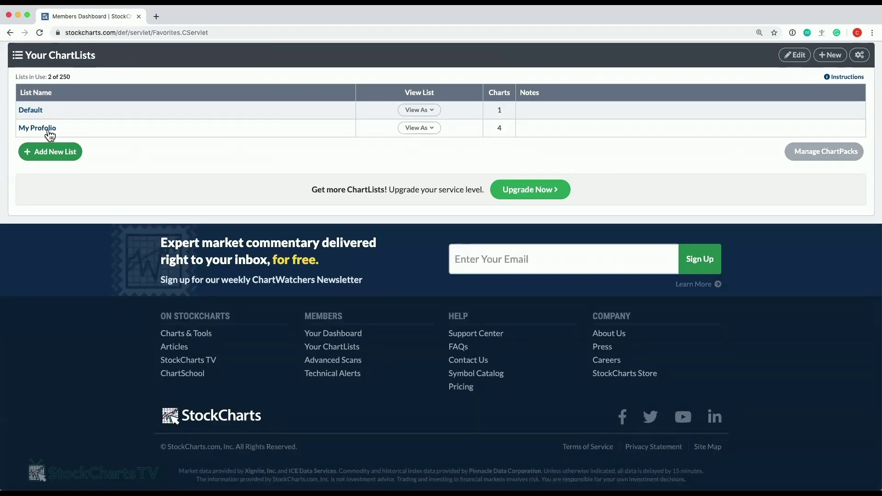
left_click(41, 128)
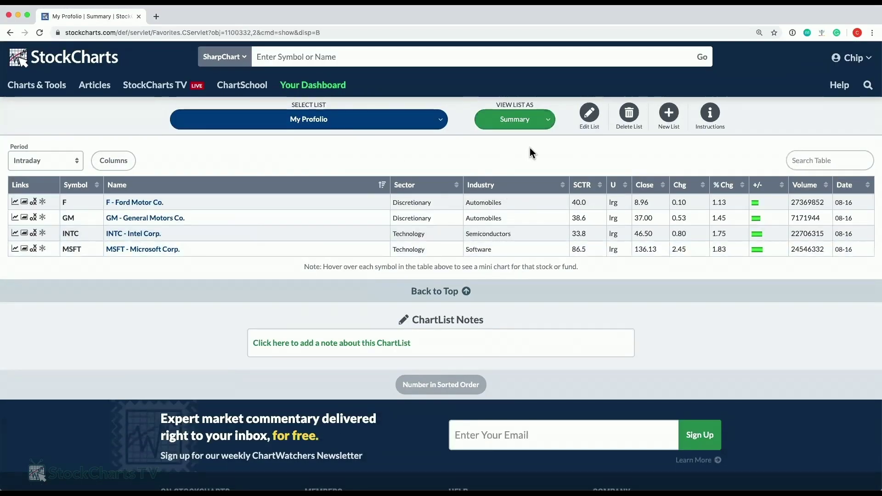
left_click(631, 115)
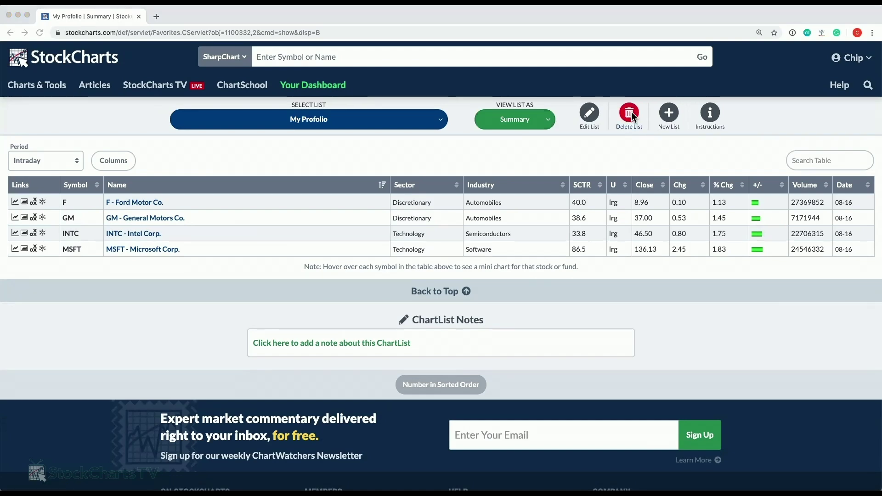
Confirm deleting the My Profolio list and return to the members dashboard.
left_click(522, 83)
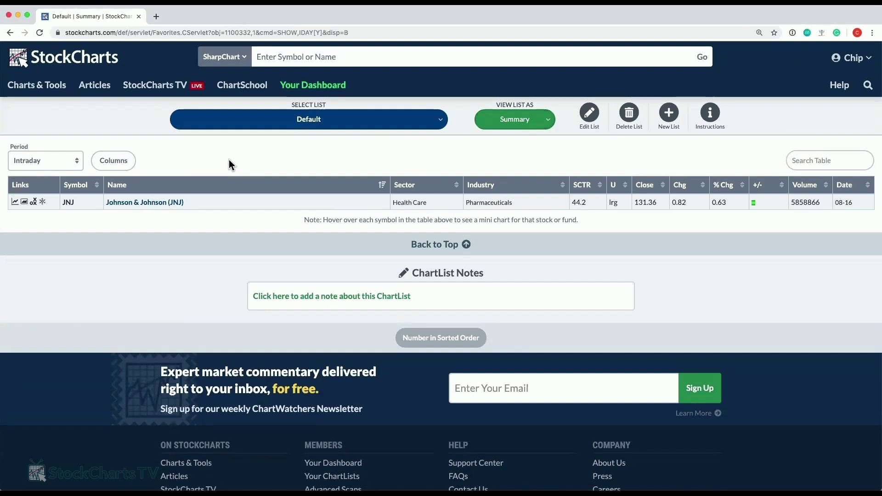
left_click(290, 90)
scroll(203, 227, "down", 3)
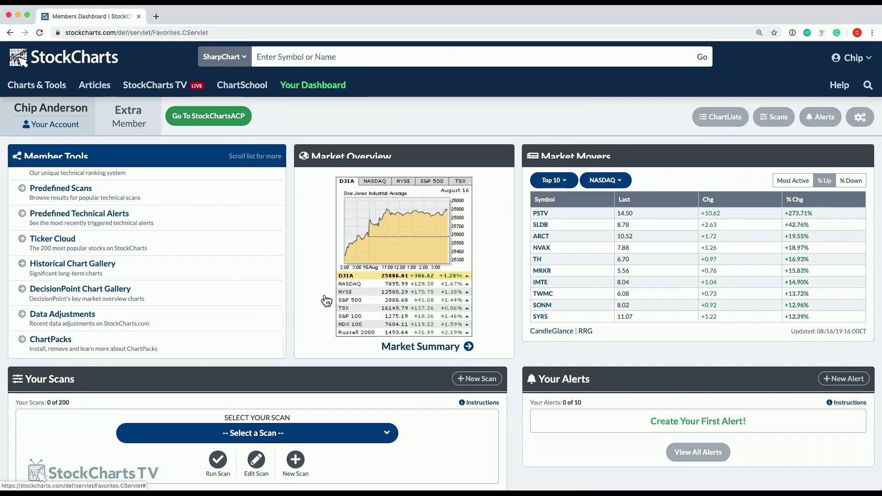
Start a new ChartList and name it My Portfolio.
scroll(325, 300, "down", 15)
left_click(51, 156)
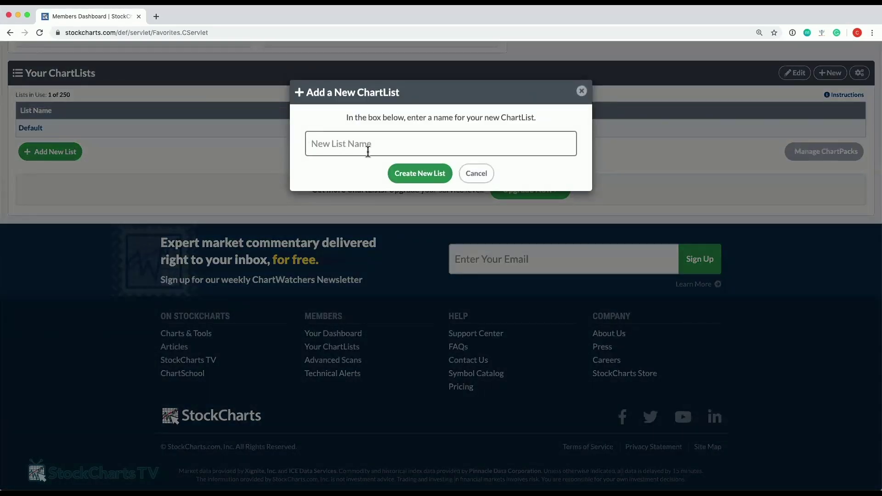
type("MY")
type("y Portfolio")
Create the My Portfolio list and add IBM, JNJ and GM together as multiple symbols.
left_click(428, 175)
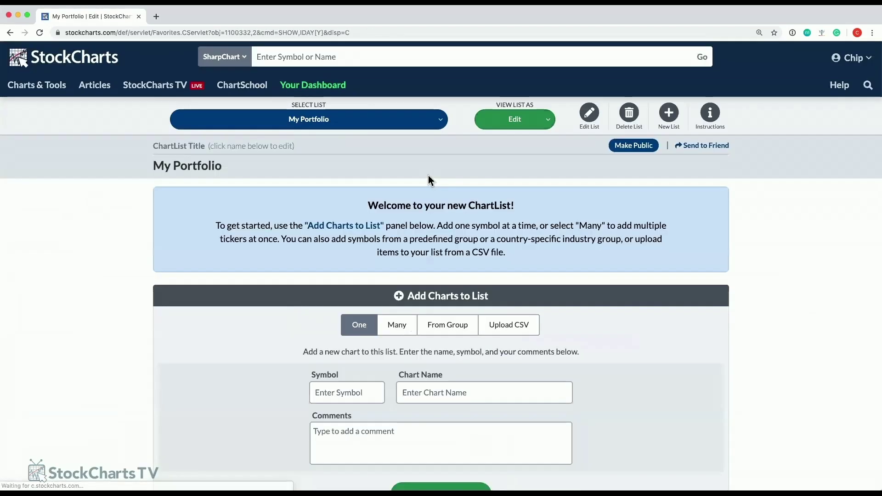
left_click(396, 334)
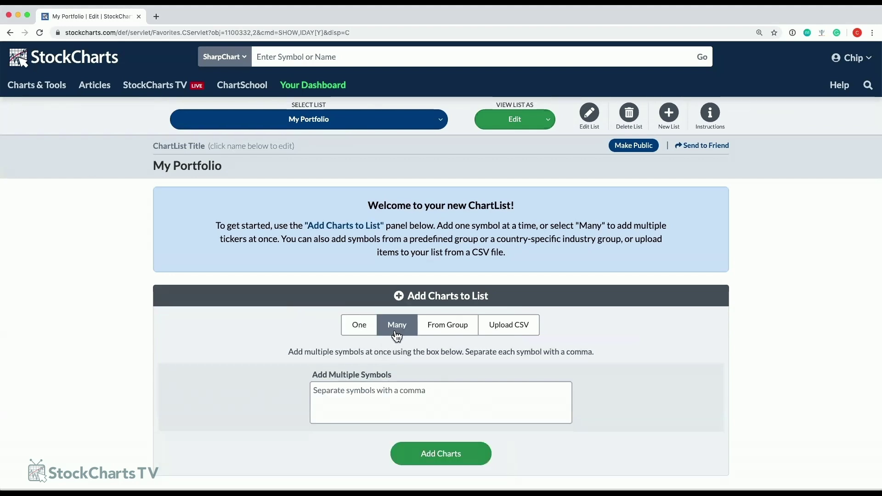
left_click(387, 394)
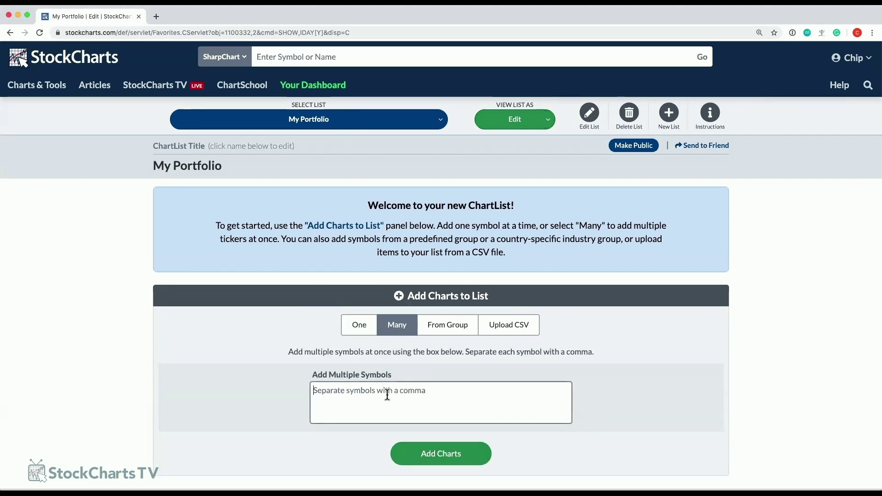
type("IBM,")
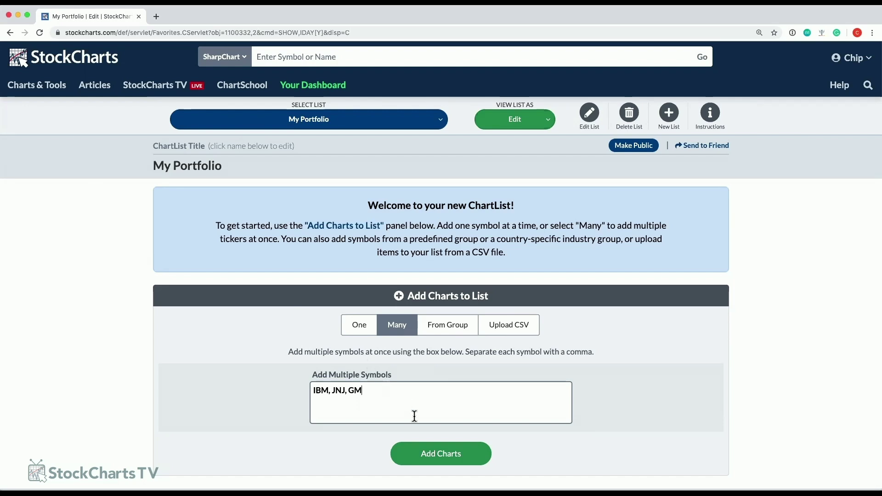
type(" JNJ, GM")
left_click(429, 454)
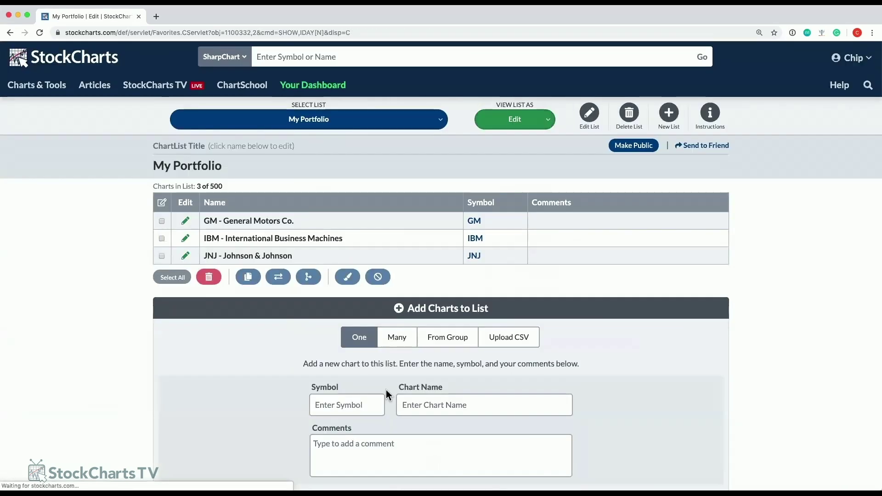
left_click(542, 121)
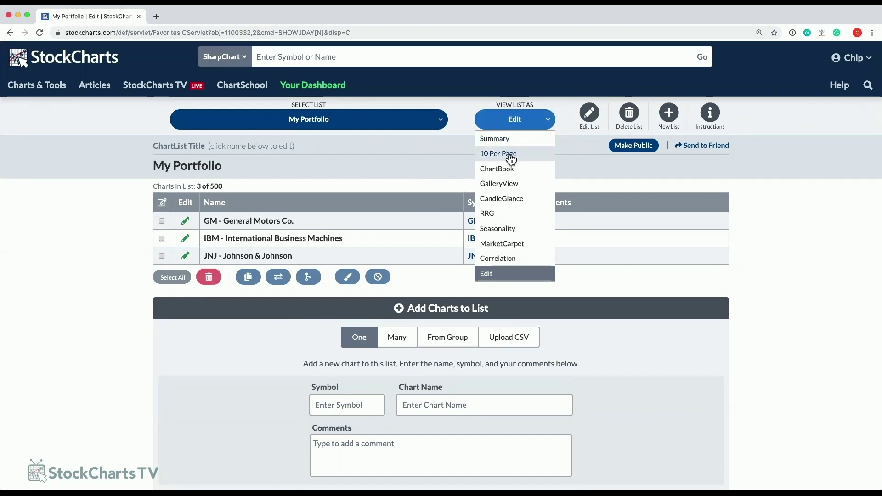
Display My Portfolio at 10 charts per page and review the GM, IBM and JNJ charts.
left_click(511, 156)
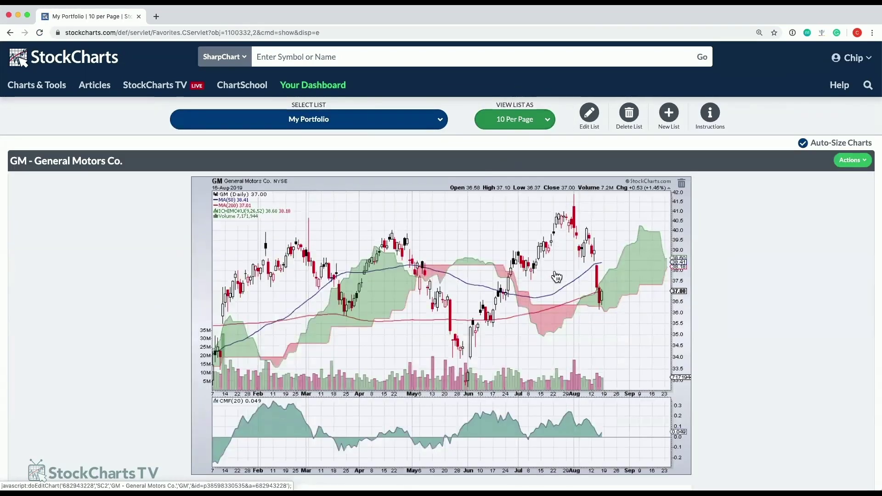
scroll(557, 278, "down", 15)
scroll(554, 278, "down", 10)
scroll(551, 272, "up", 5)
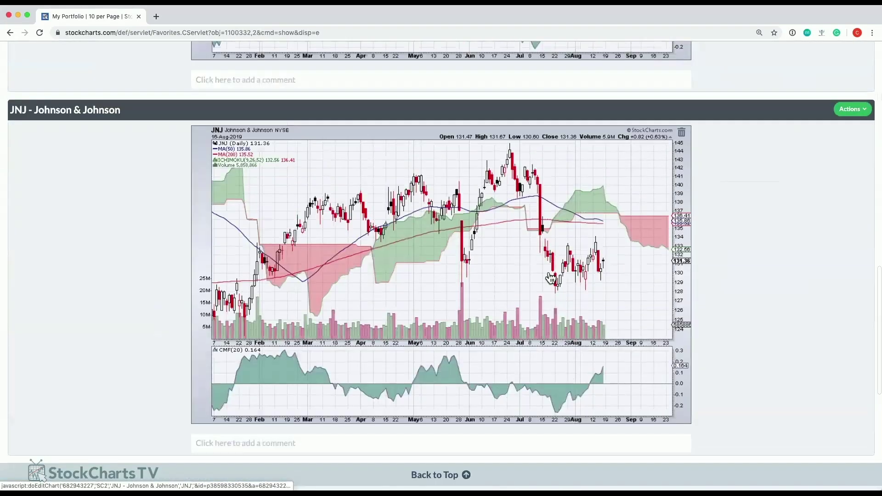
scroll(550, 278, "up", 20)
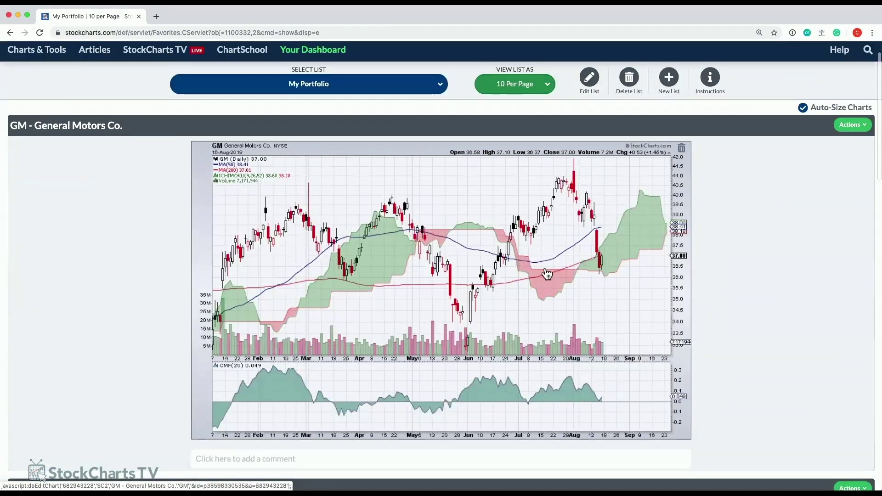
scroll(547, 274, "up", 2)
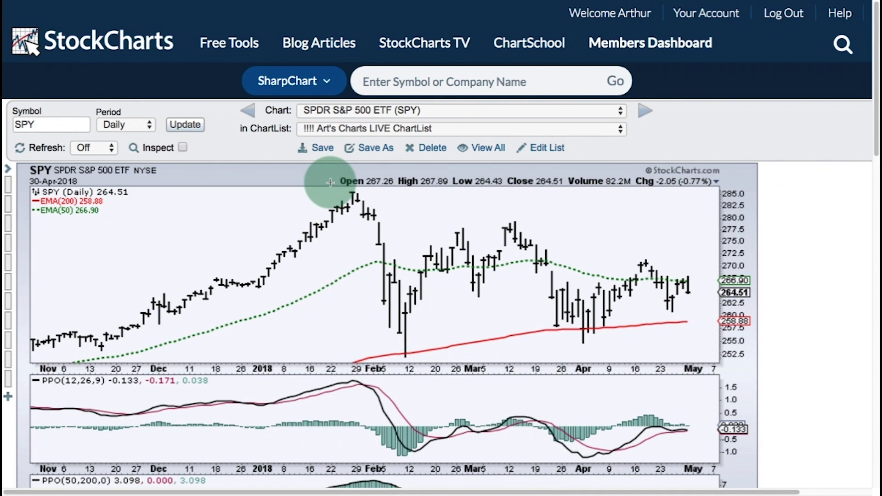
scroll(459, 287, "down", 3)
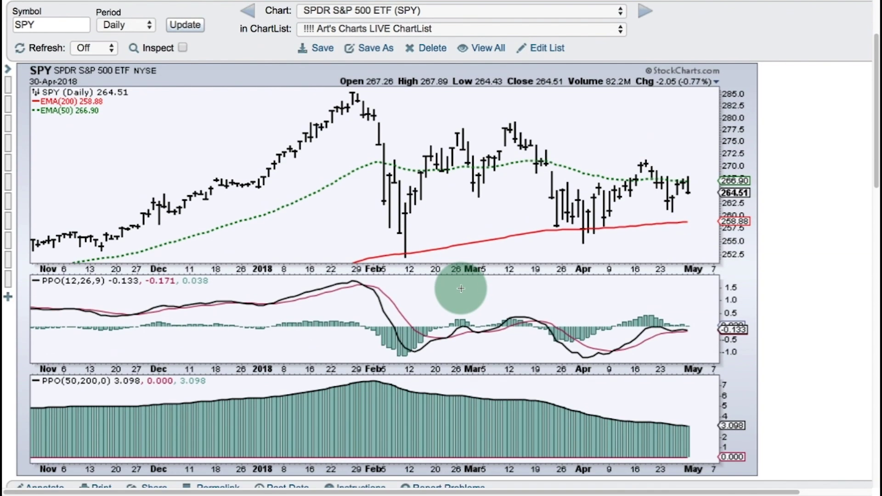
scroll(461, 288, "down", 1)
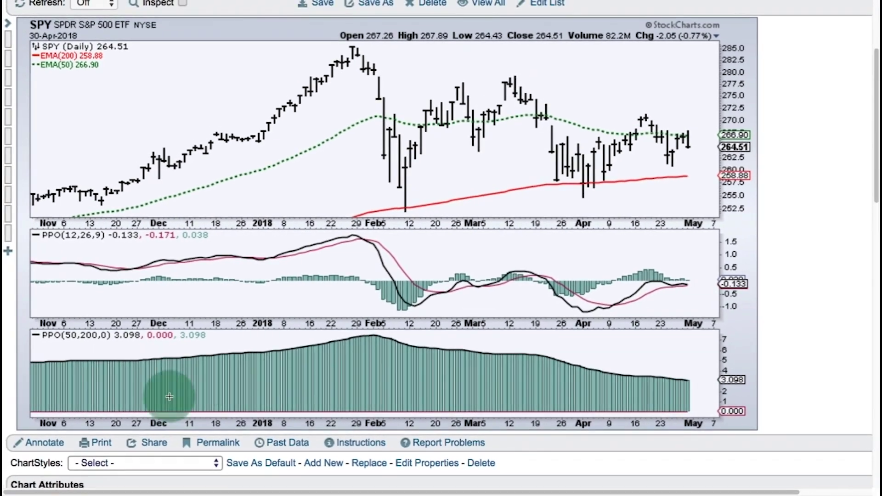
Annotate SPY with a Percentage Change measurement showing the 3.11% gap from the 200-day to 50-day EMA.
left_click(43, 444)
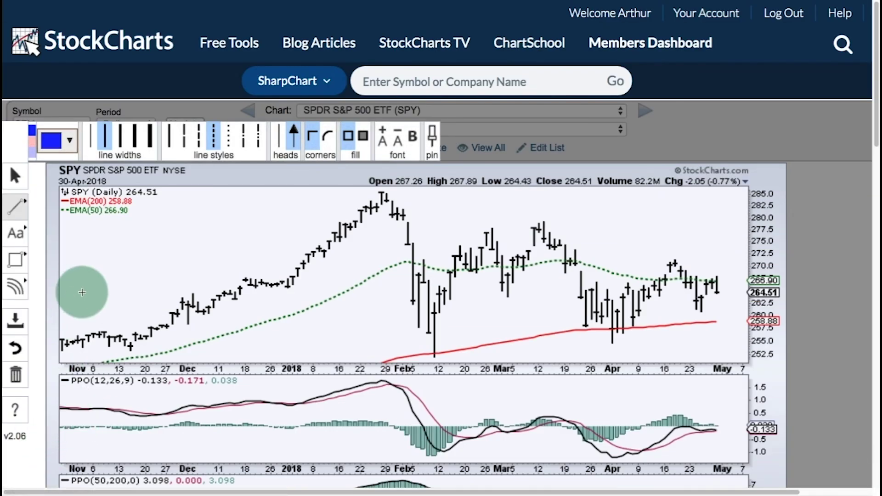
left_click(18, 237)
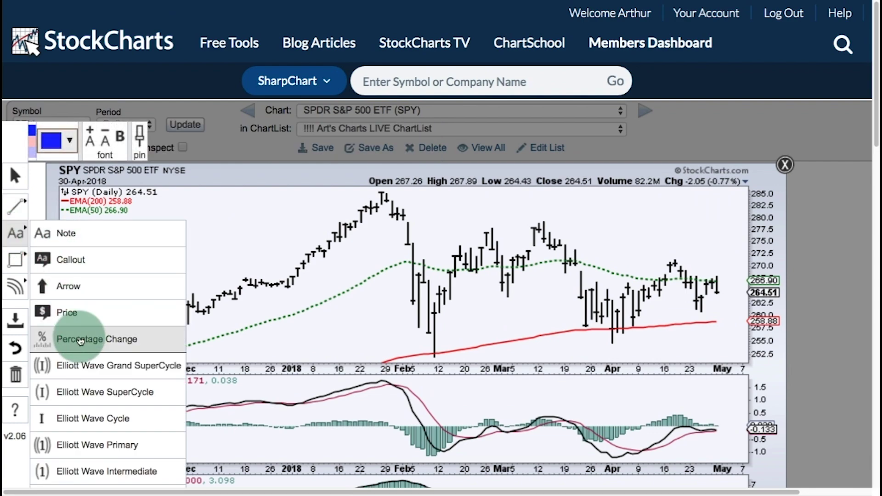
left_click(92, 337)
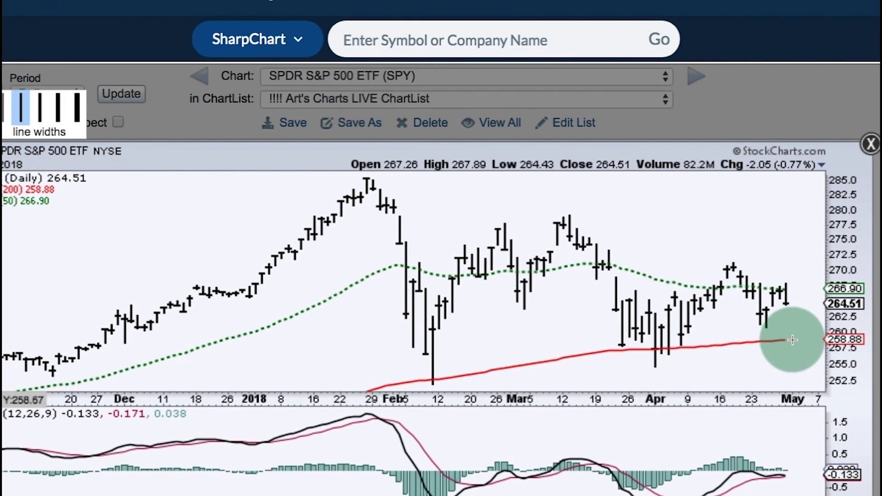
left_click_drag(792, 340, 811, 288)
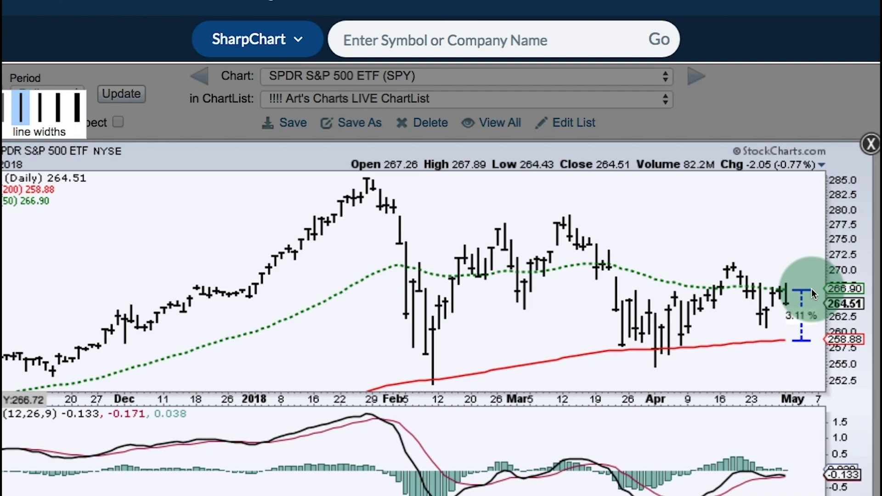
left_click_drag(812, 289, 811, 288)
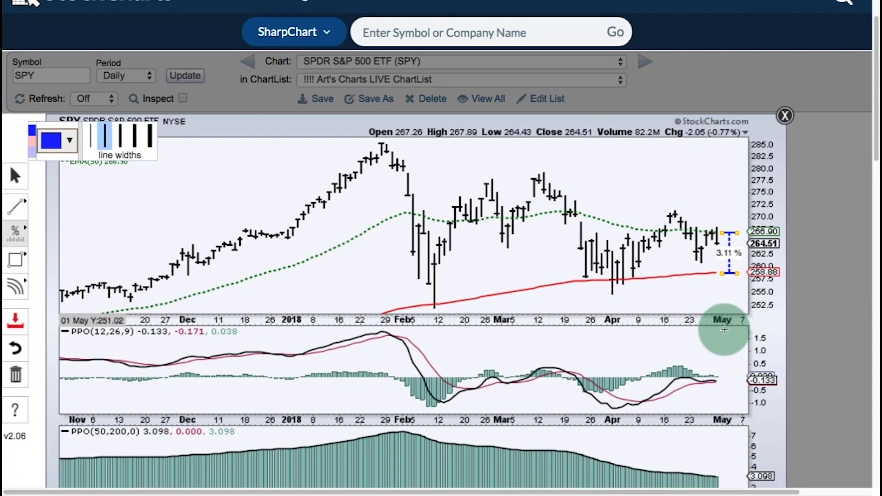
scroll(724, 330, "down", 2)
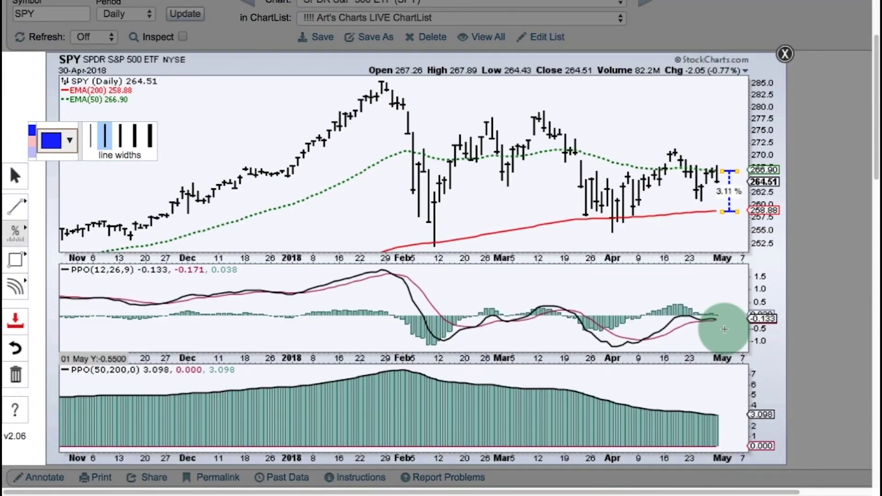